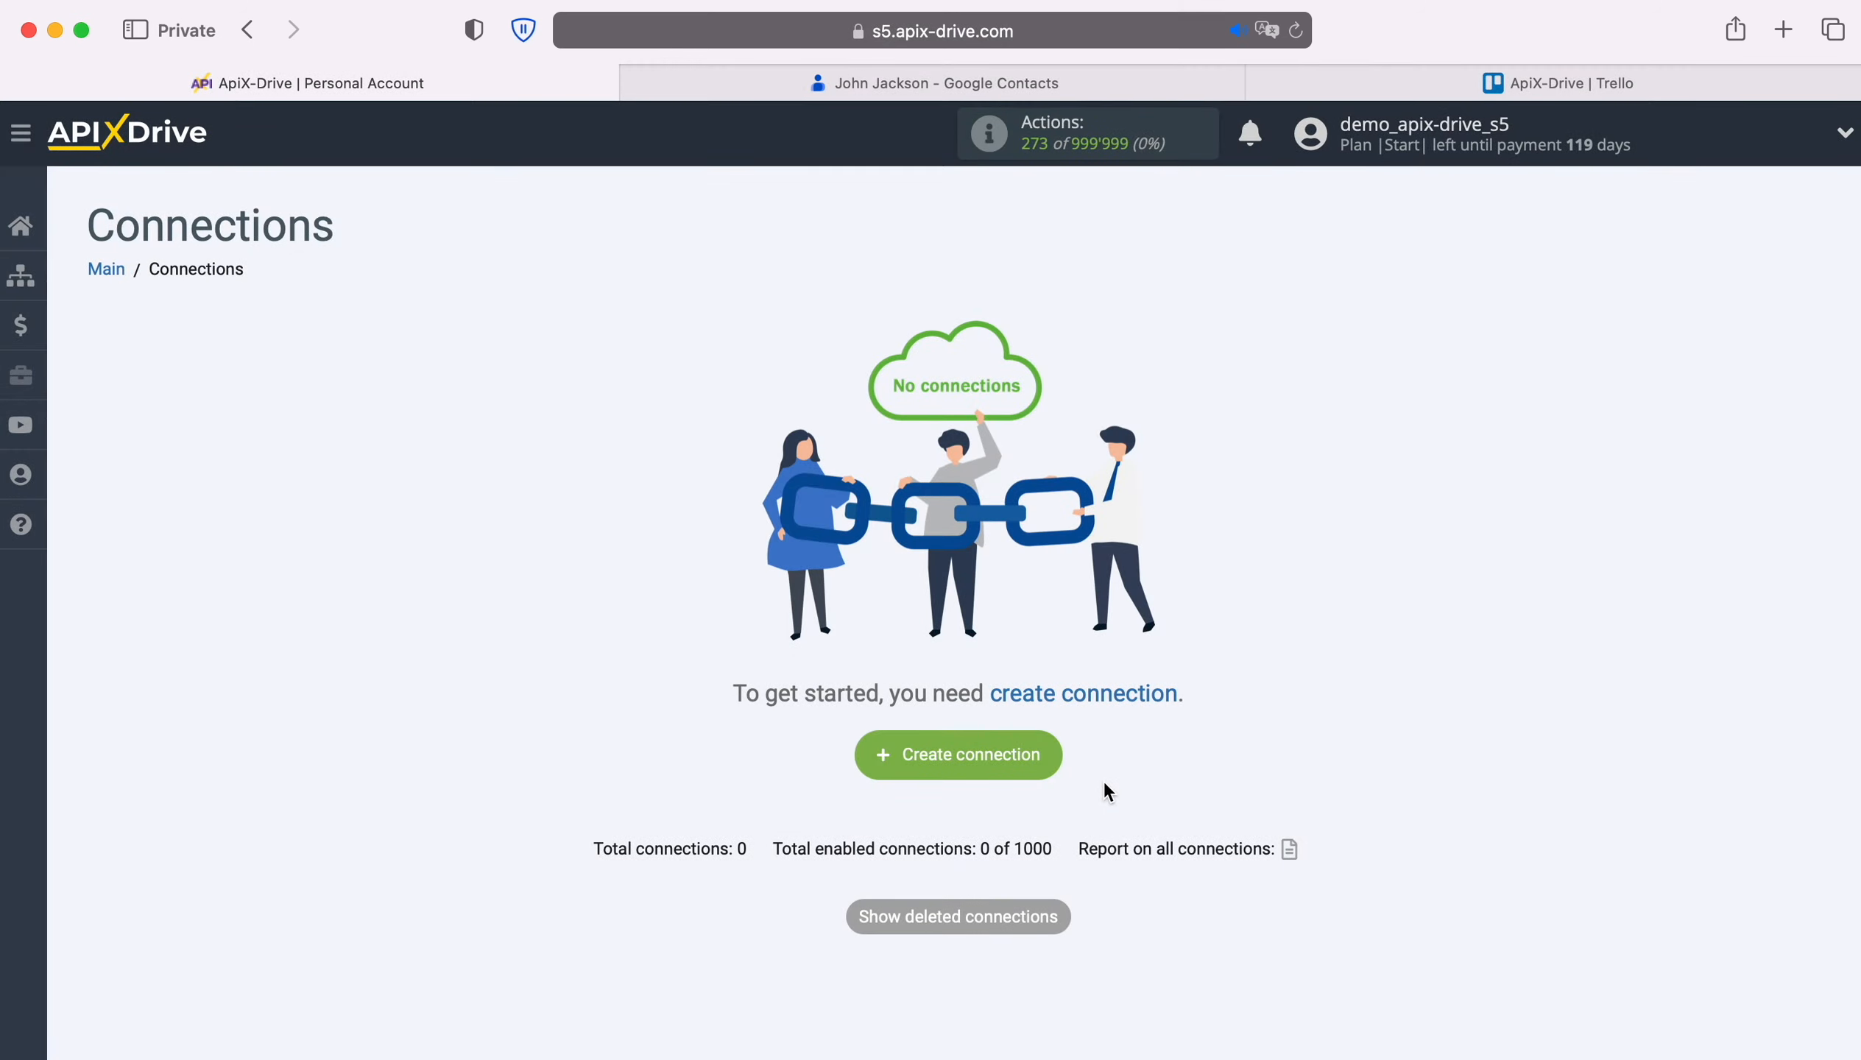
Create a new connection and set Google Contacts as its data source system
{"action": "left_click", "coordinate": [1043, 756]}
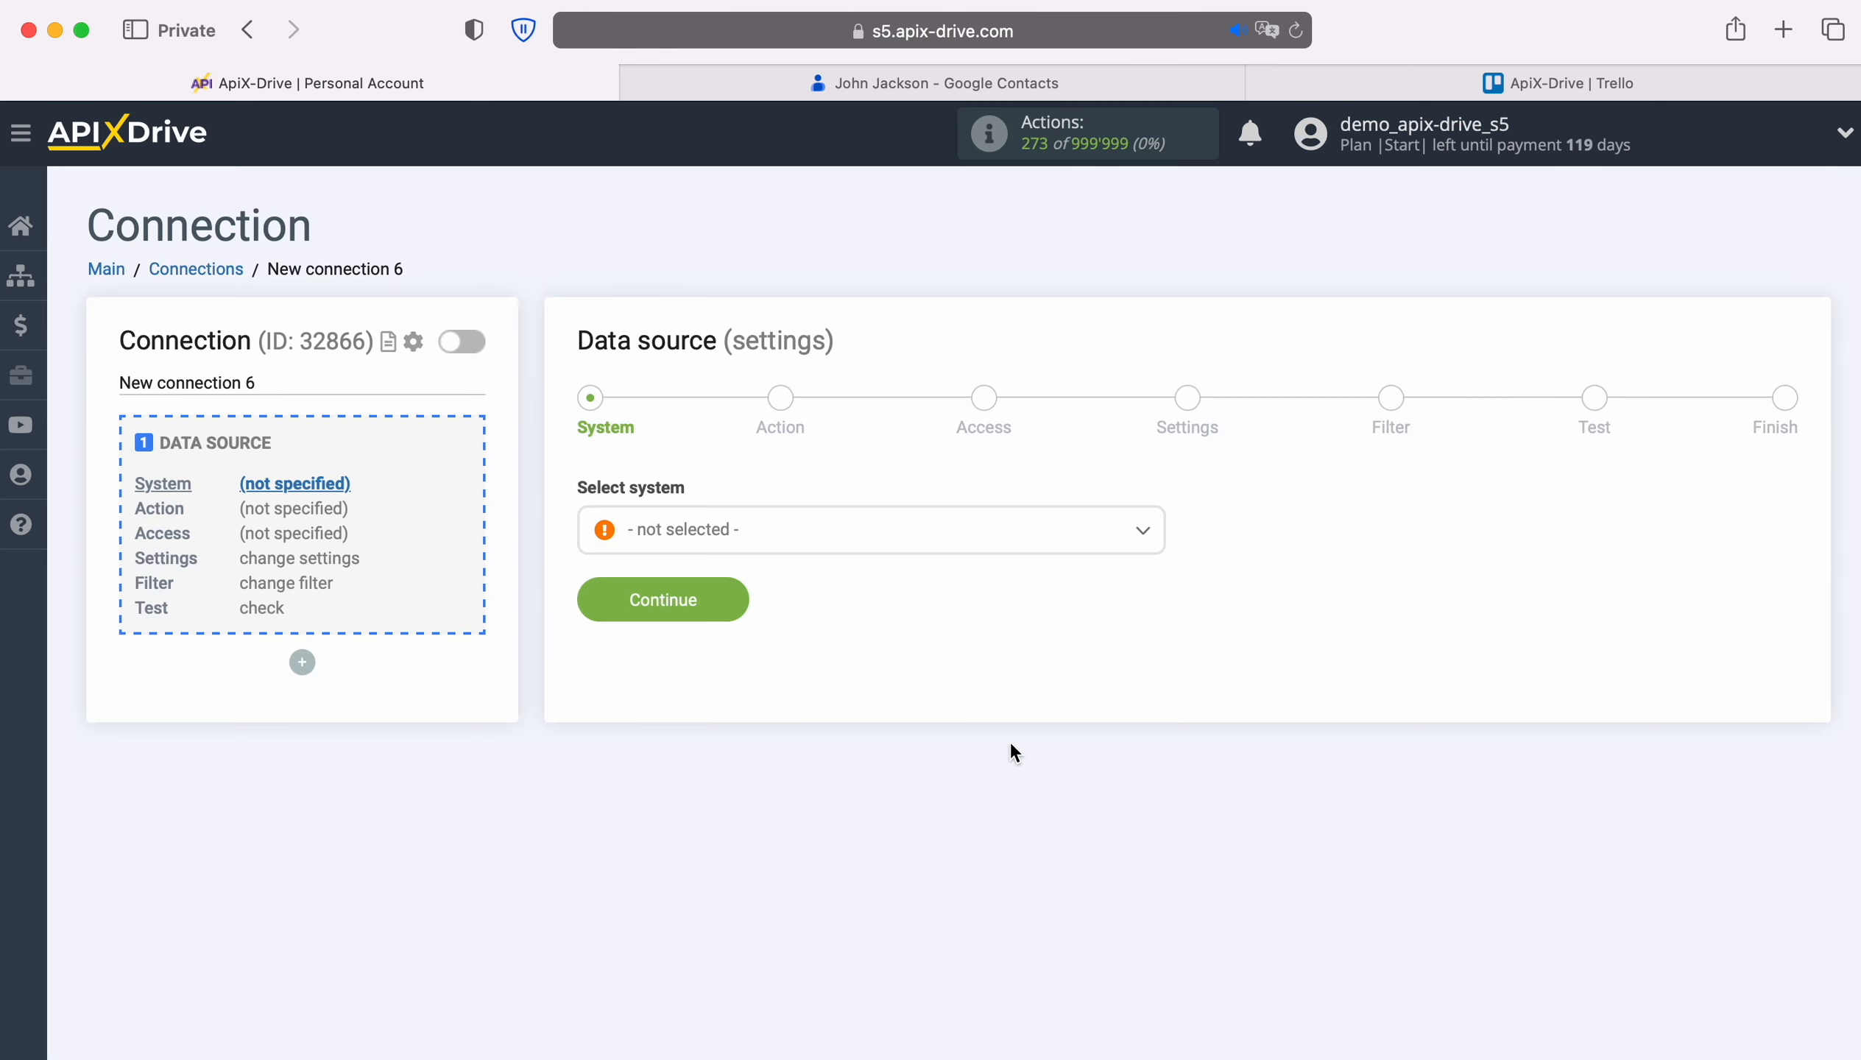
{"action": "left_click", "coordinate": [946, 544]}
{"action": "scroll", "coordinate": [1001, 752], "scroll_direction": "down", "scroll_amount": 10}
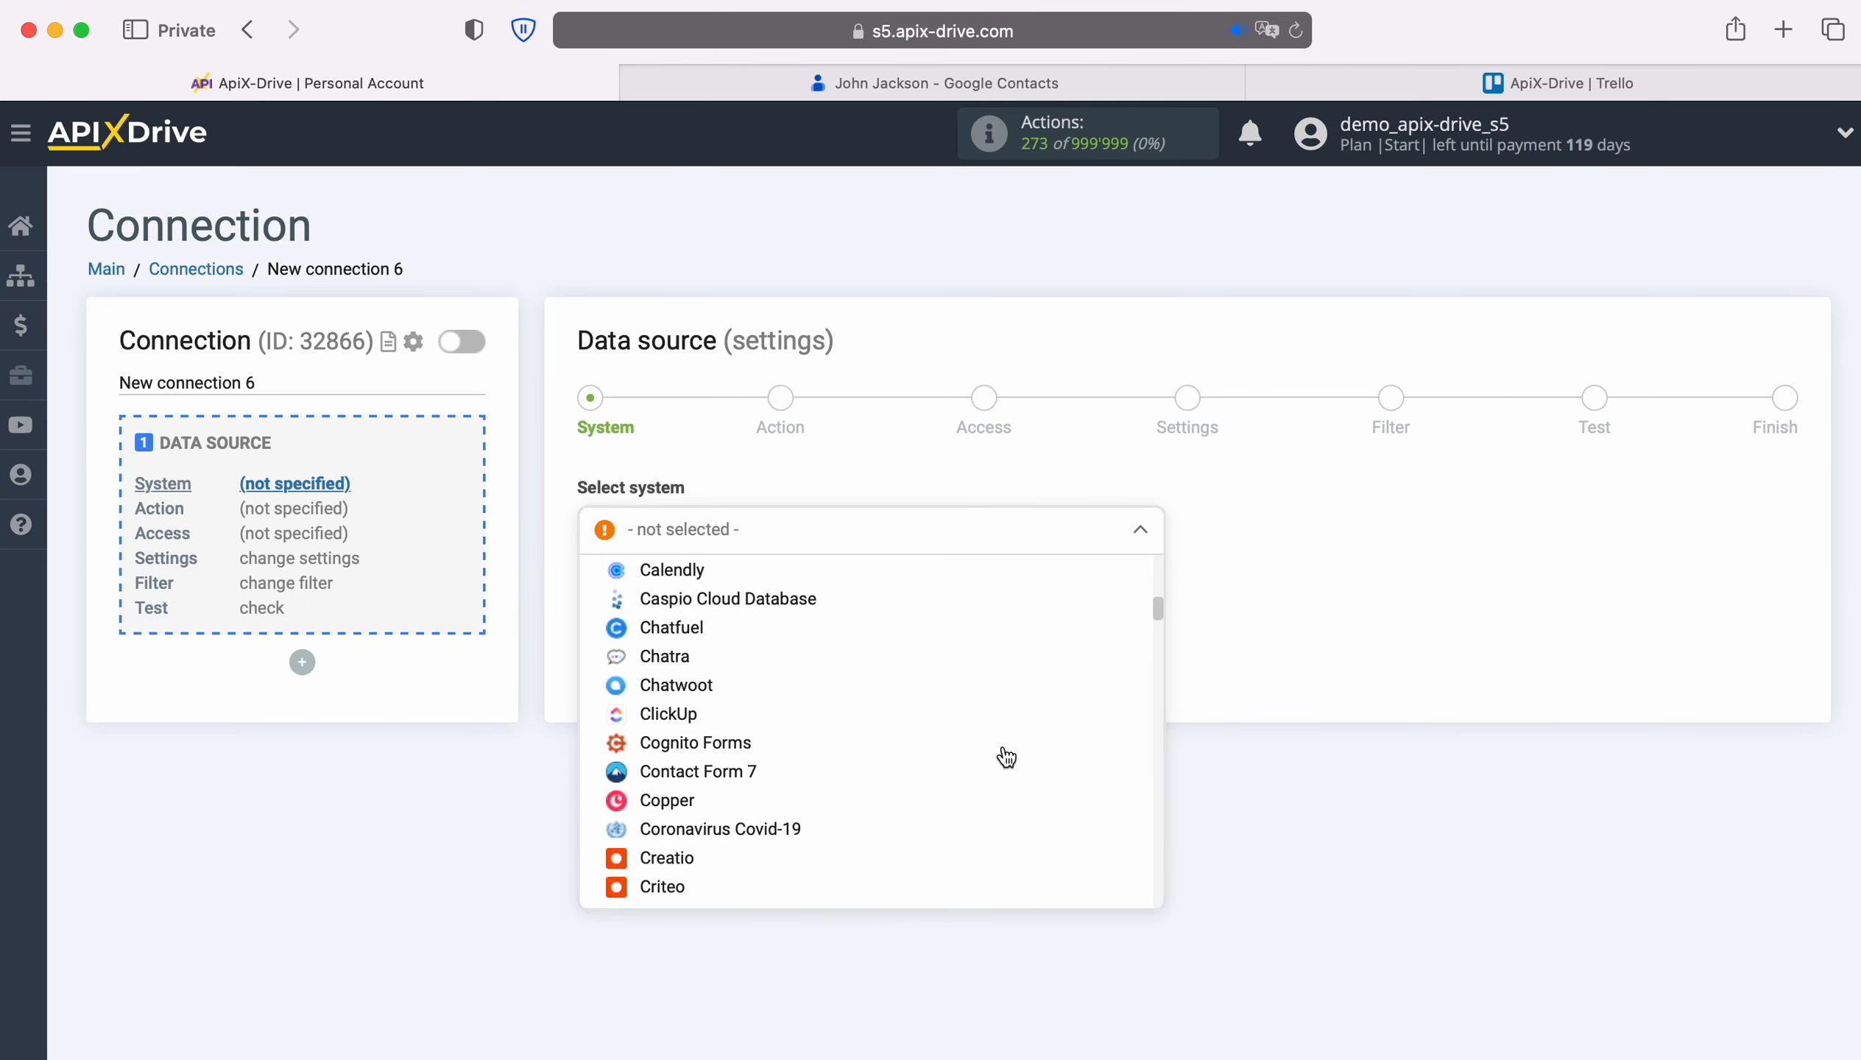
{"action": "scroll", "coordinate": [1006, 757], "scroll_direction": "down", "scroll_amount": 10}
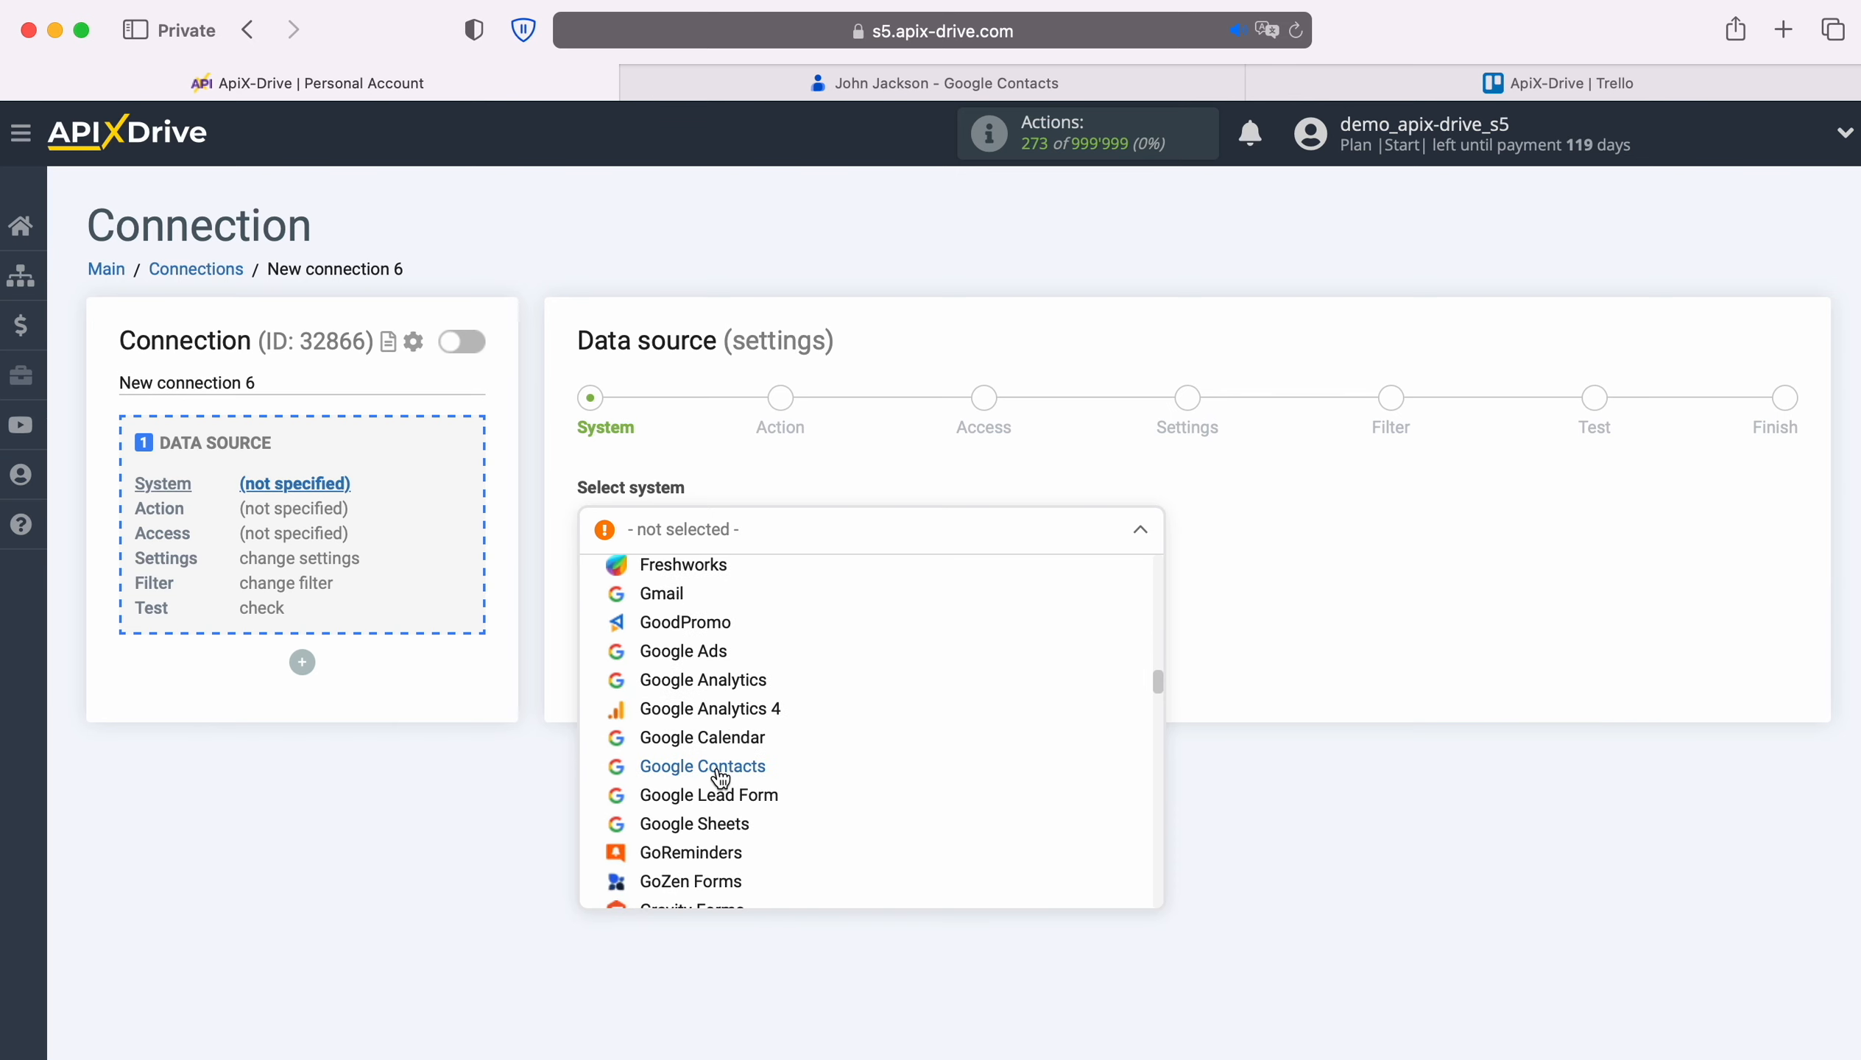
{"action": "left_click", "coordinate": [665, 651]}
{"action": "left_click", "coordinate": [737, 600]}
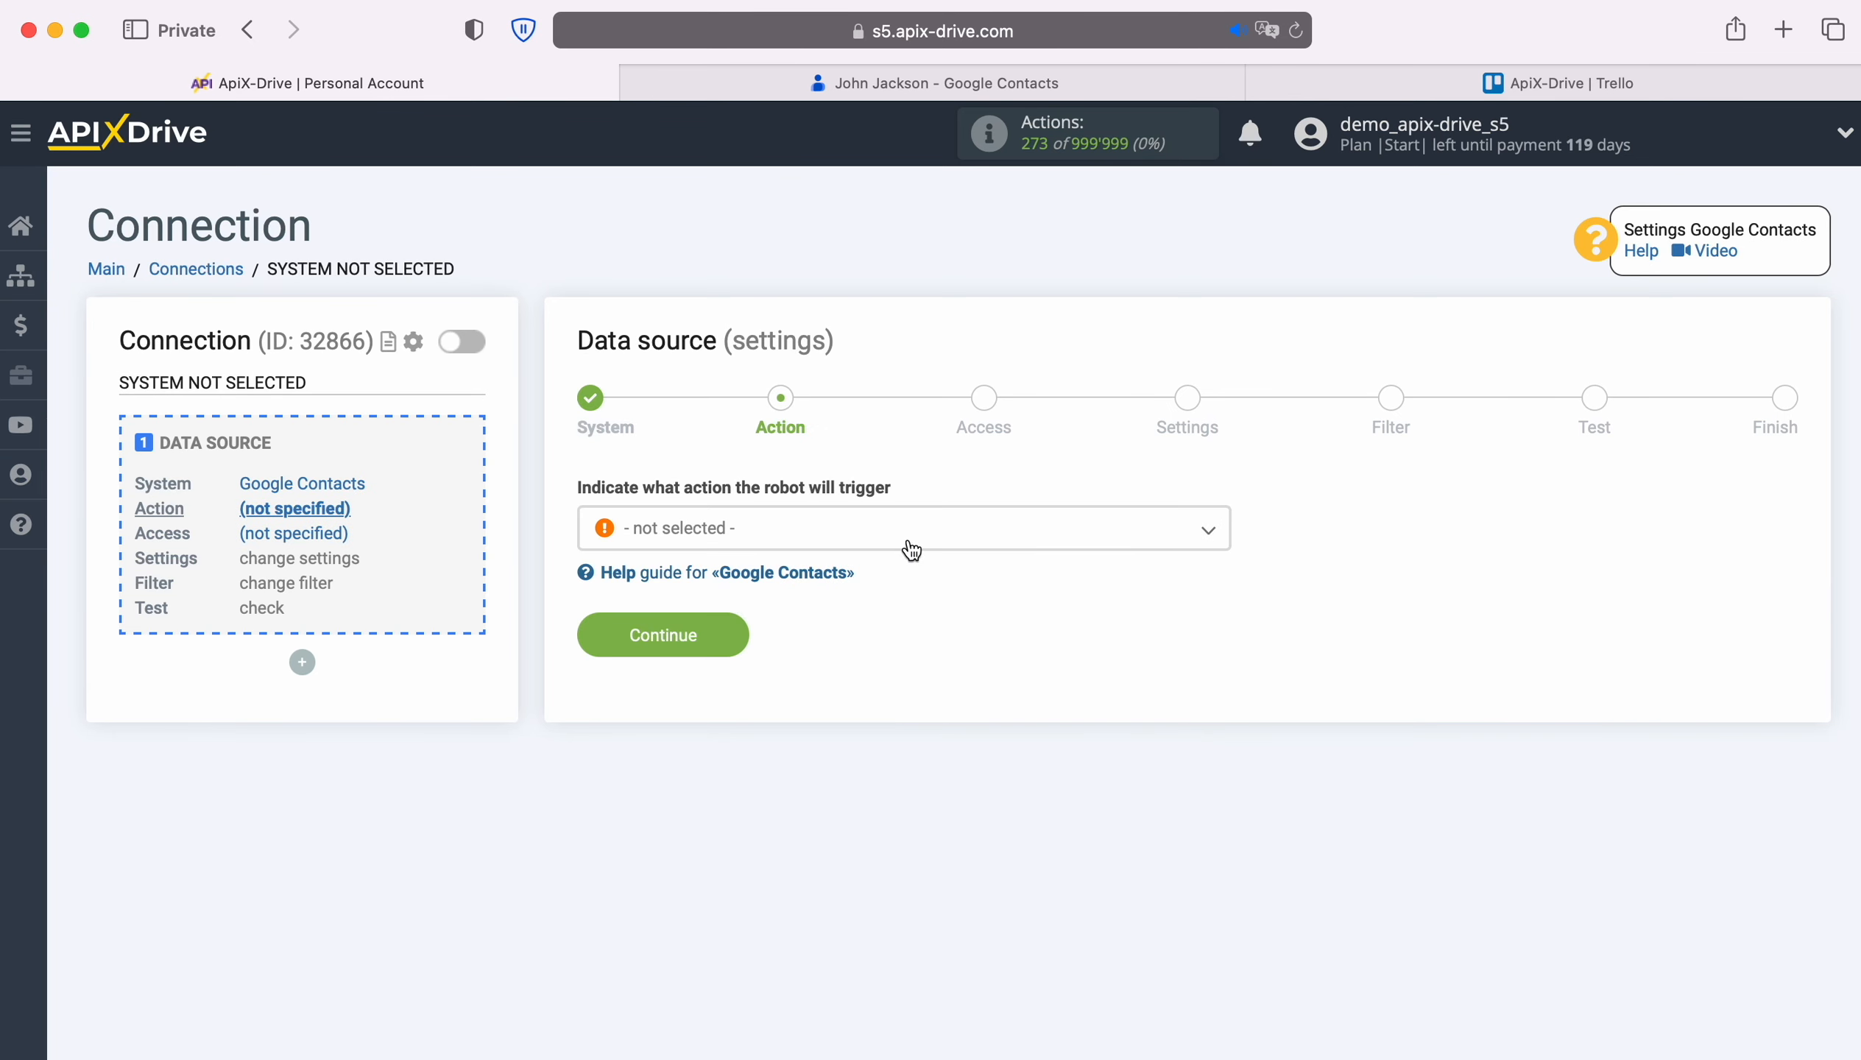
Set the Google Contacts source action to Get CONTACTS (new / modified) and proceed to the access stage
{"action": "left_click", "coordinate": [916, 539]}
{"action": "left_click", "coordinate": [854, 654]}
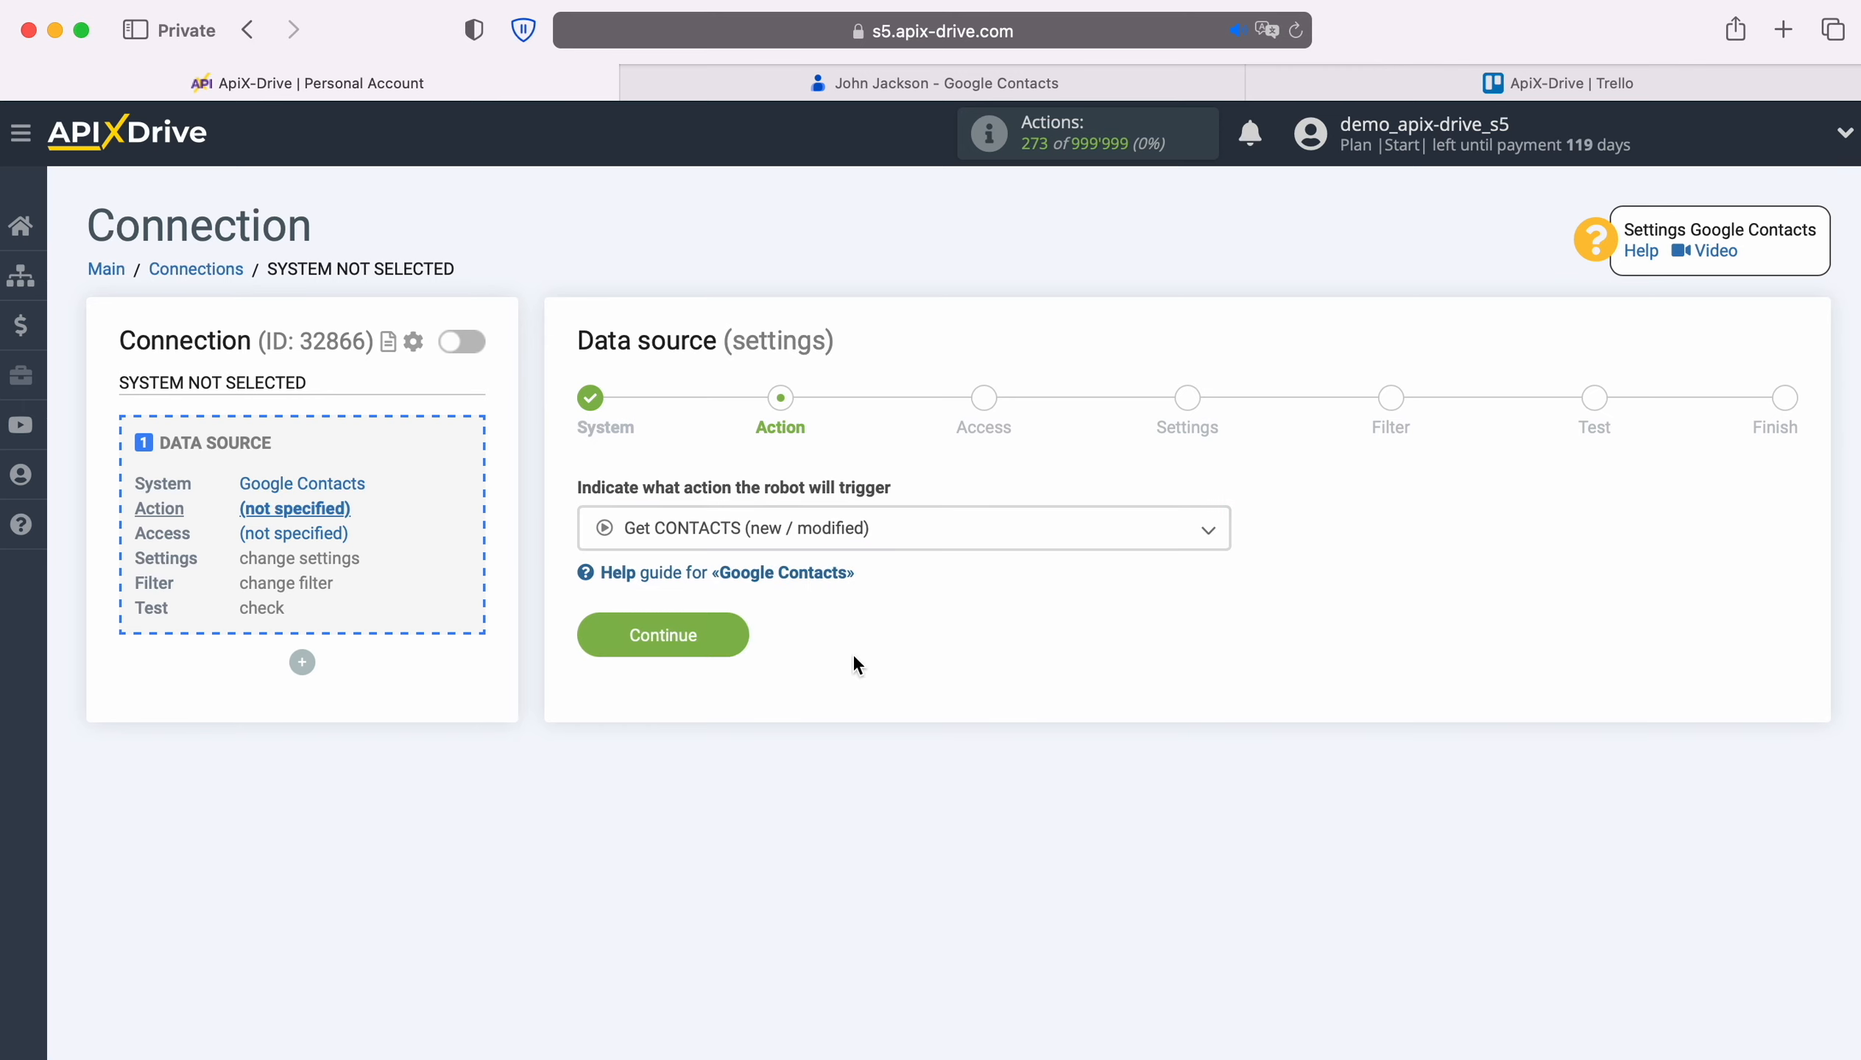
{"action": "left_click", "coordinate": [735, 637]}
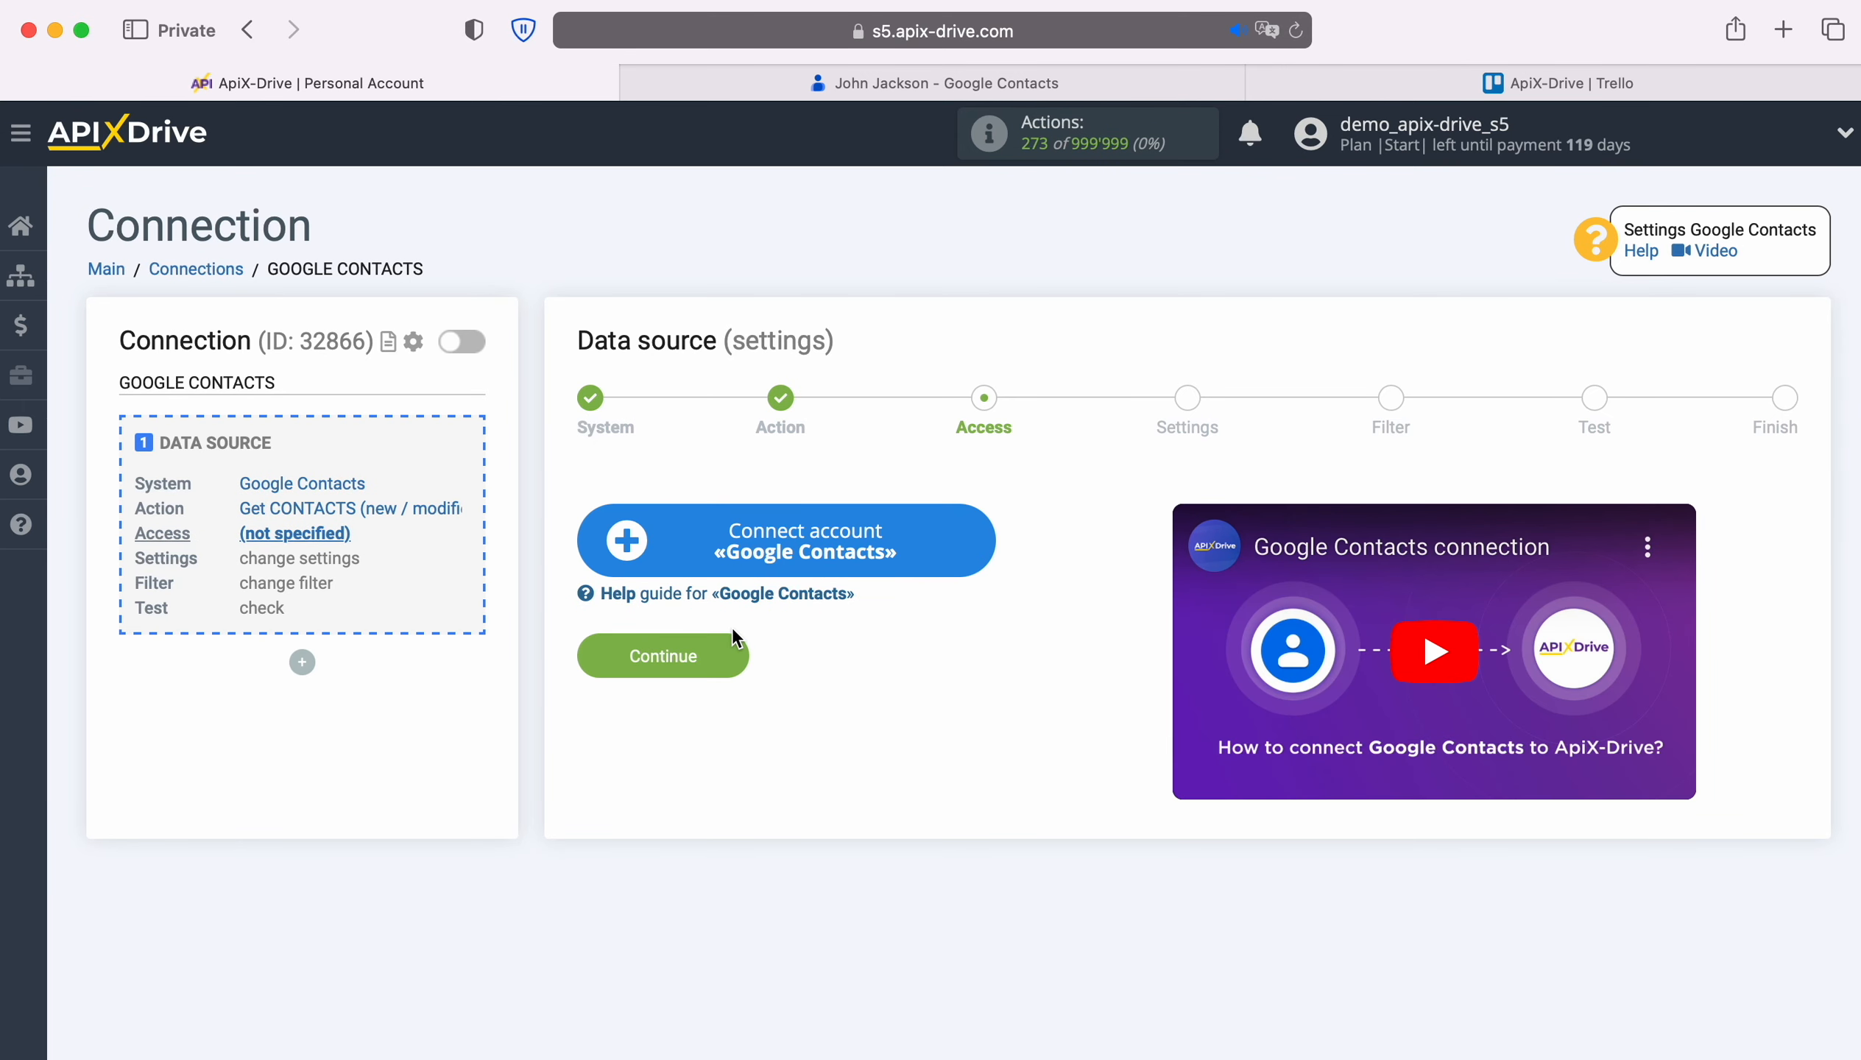
Start connecting a Google Contacts account and sign in to Google with the saved account e-mail and password
{"action": "left_click", "coordinate": [973, 544]}
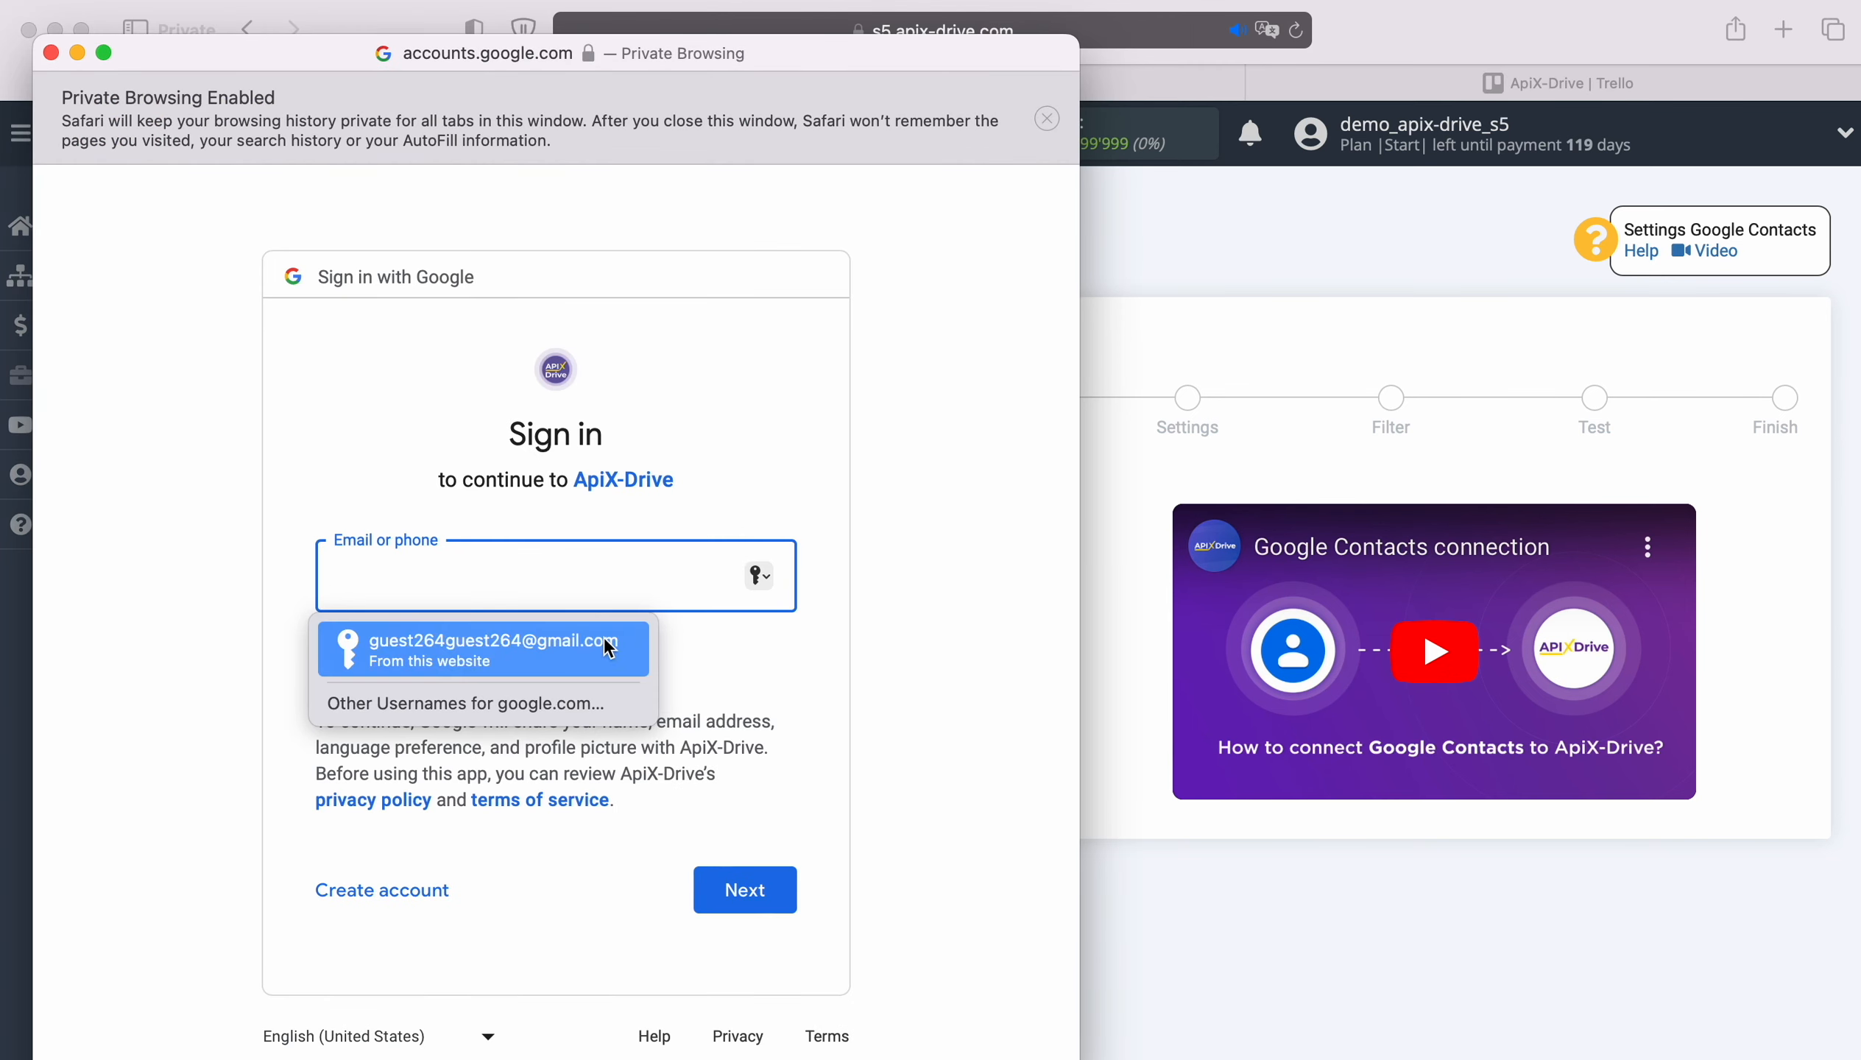
{"action": "left_click", "coordinate": [584, 650]}
{"action": "left_click", "coordinate": [769, 886]}
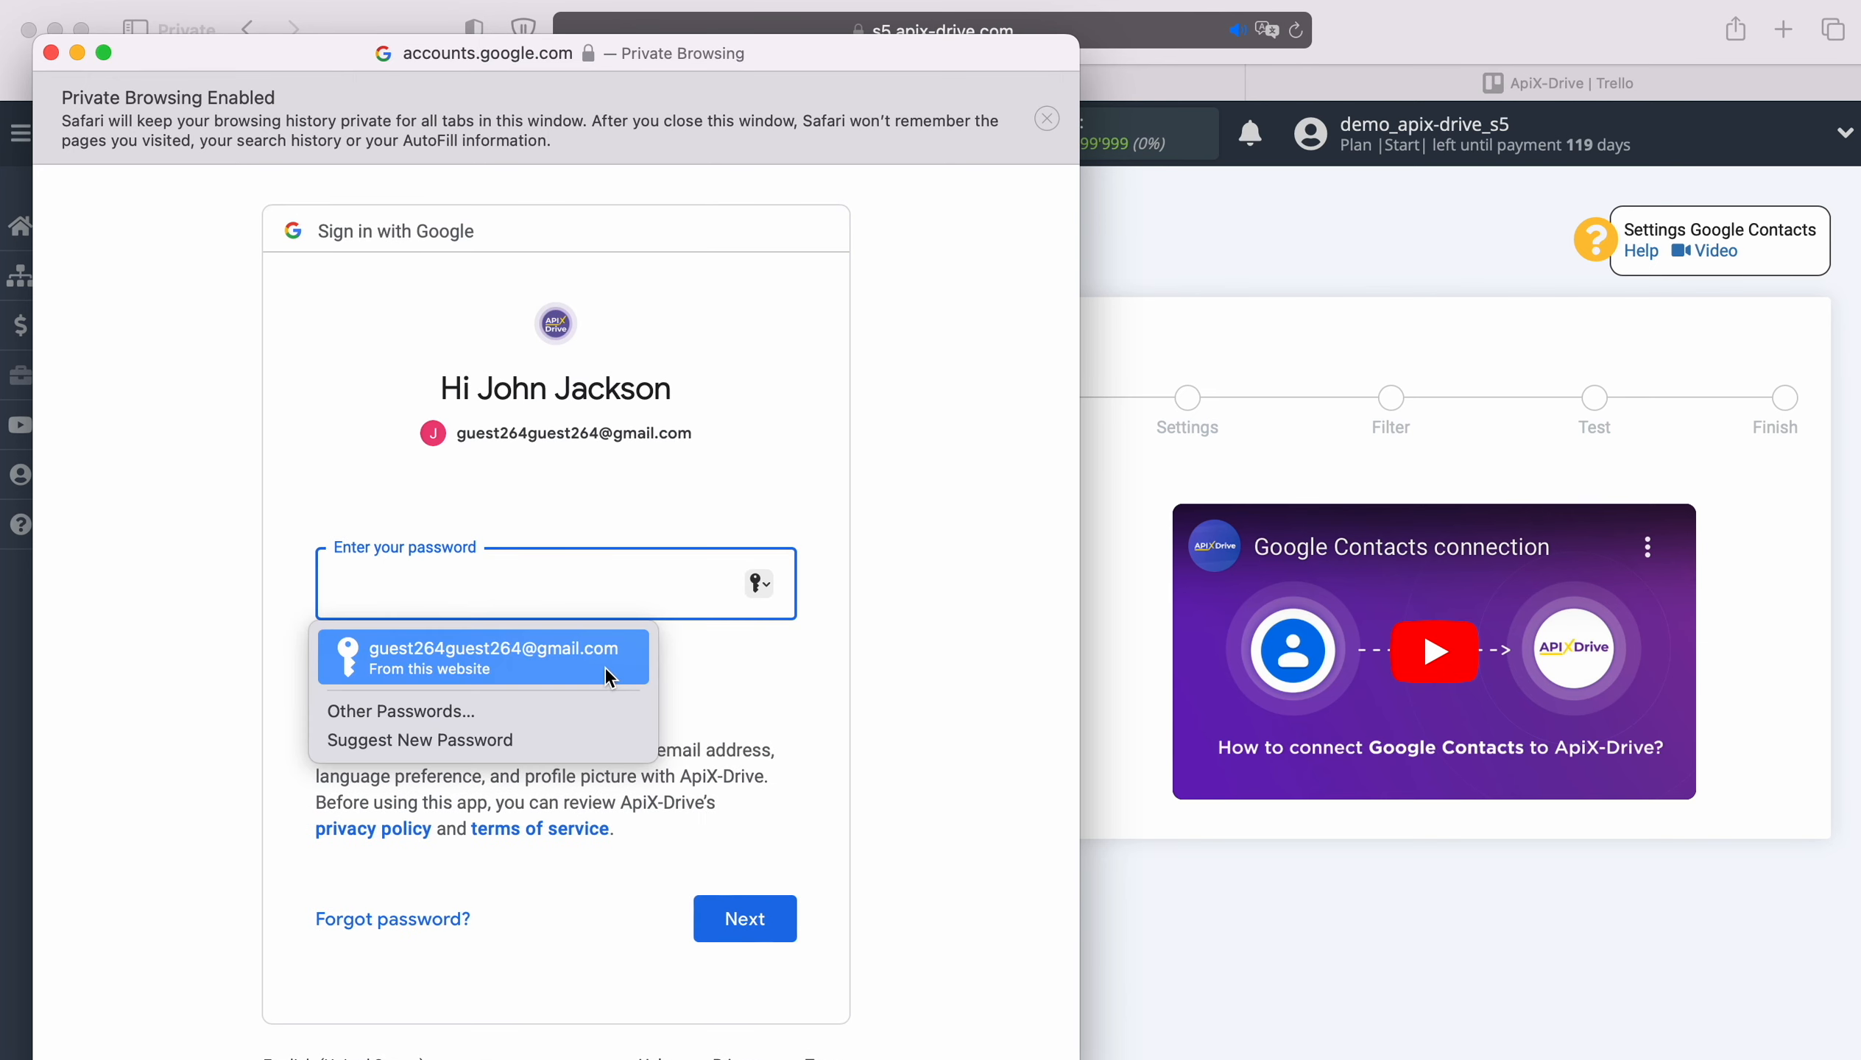
{"action": "left_click", "coordinate": [607, 671]}
{"action": "left_click", "coordinate": [757, 907]}
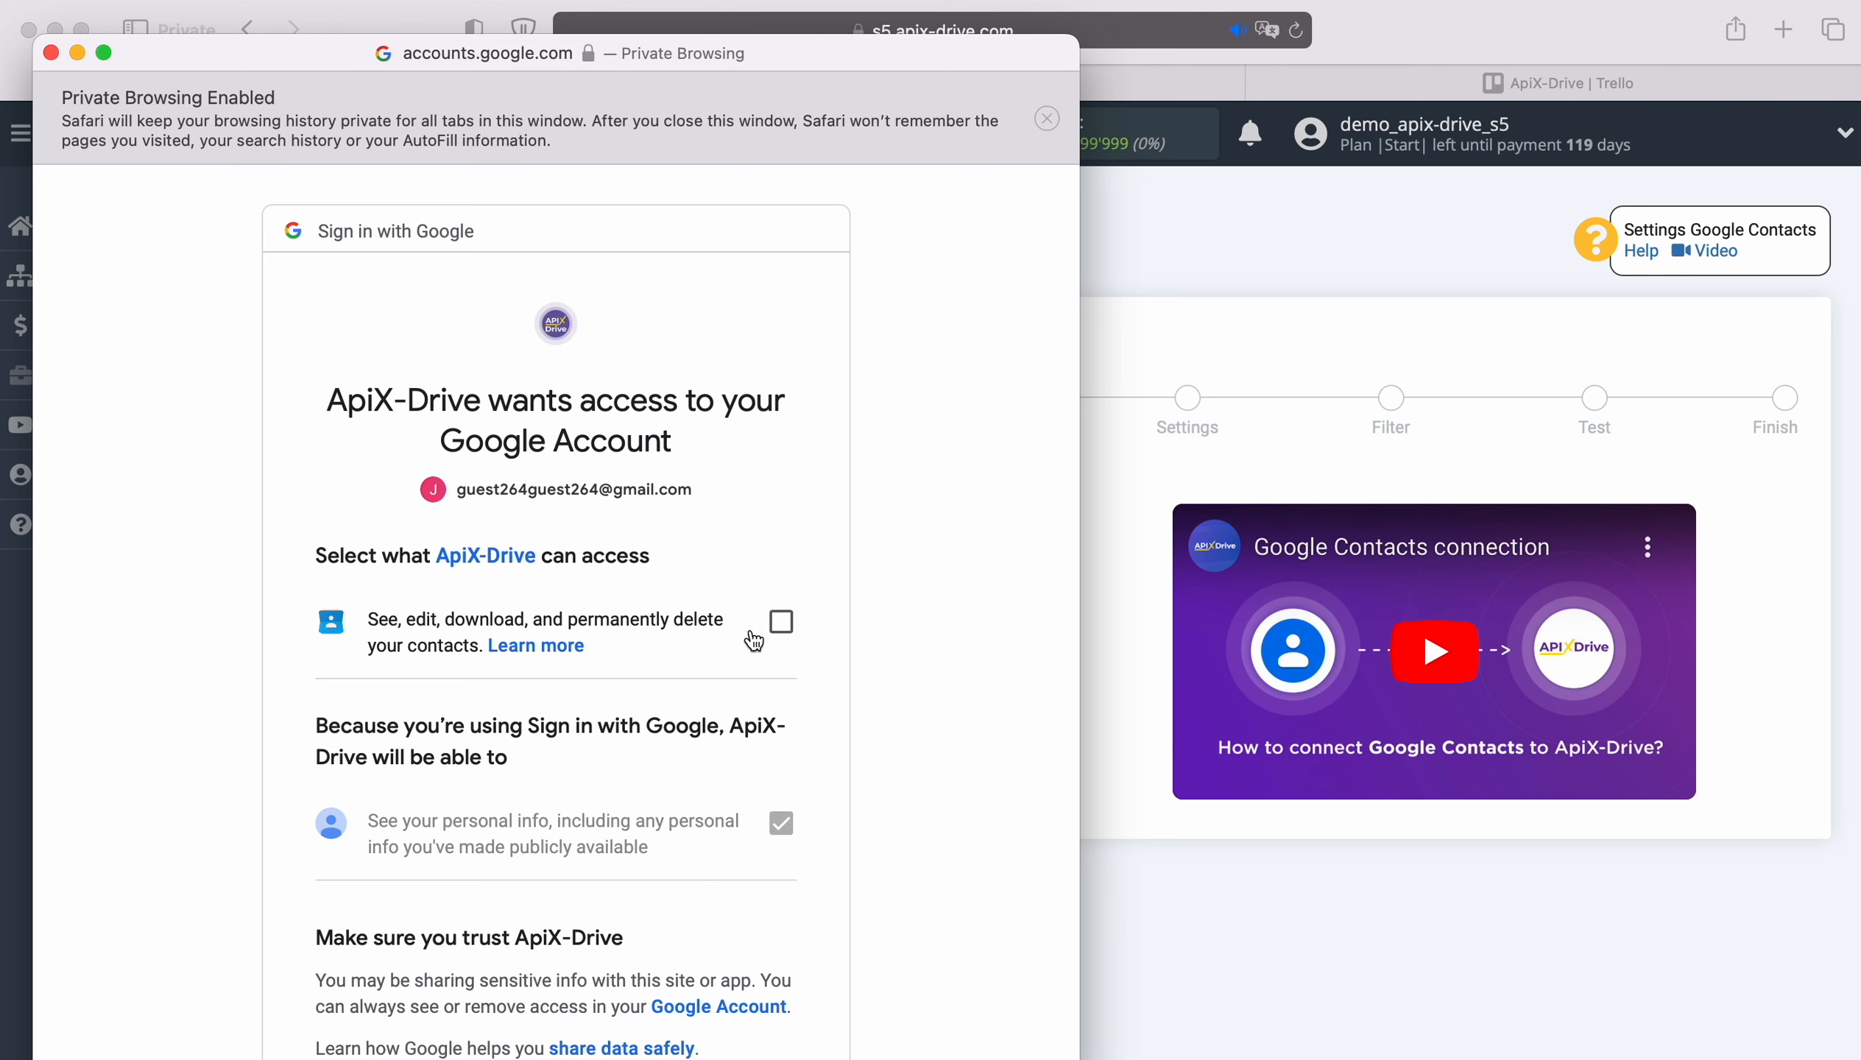
Grant ApiX-Drive permission to see, edit, download and permanently delete the Google account's contacts
{"action": "left_click", "coordinate": [777, 625]}
{"action": "scroll", "coordinate": [849, 812], "scroll_direction": "down", "scroll_amount": 5}
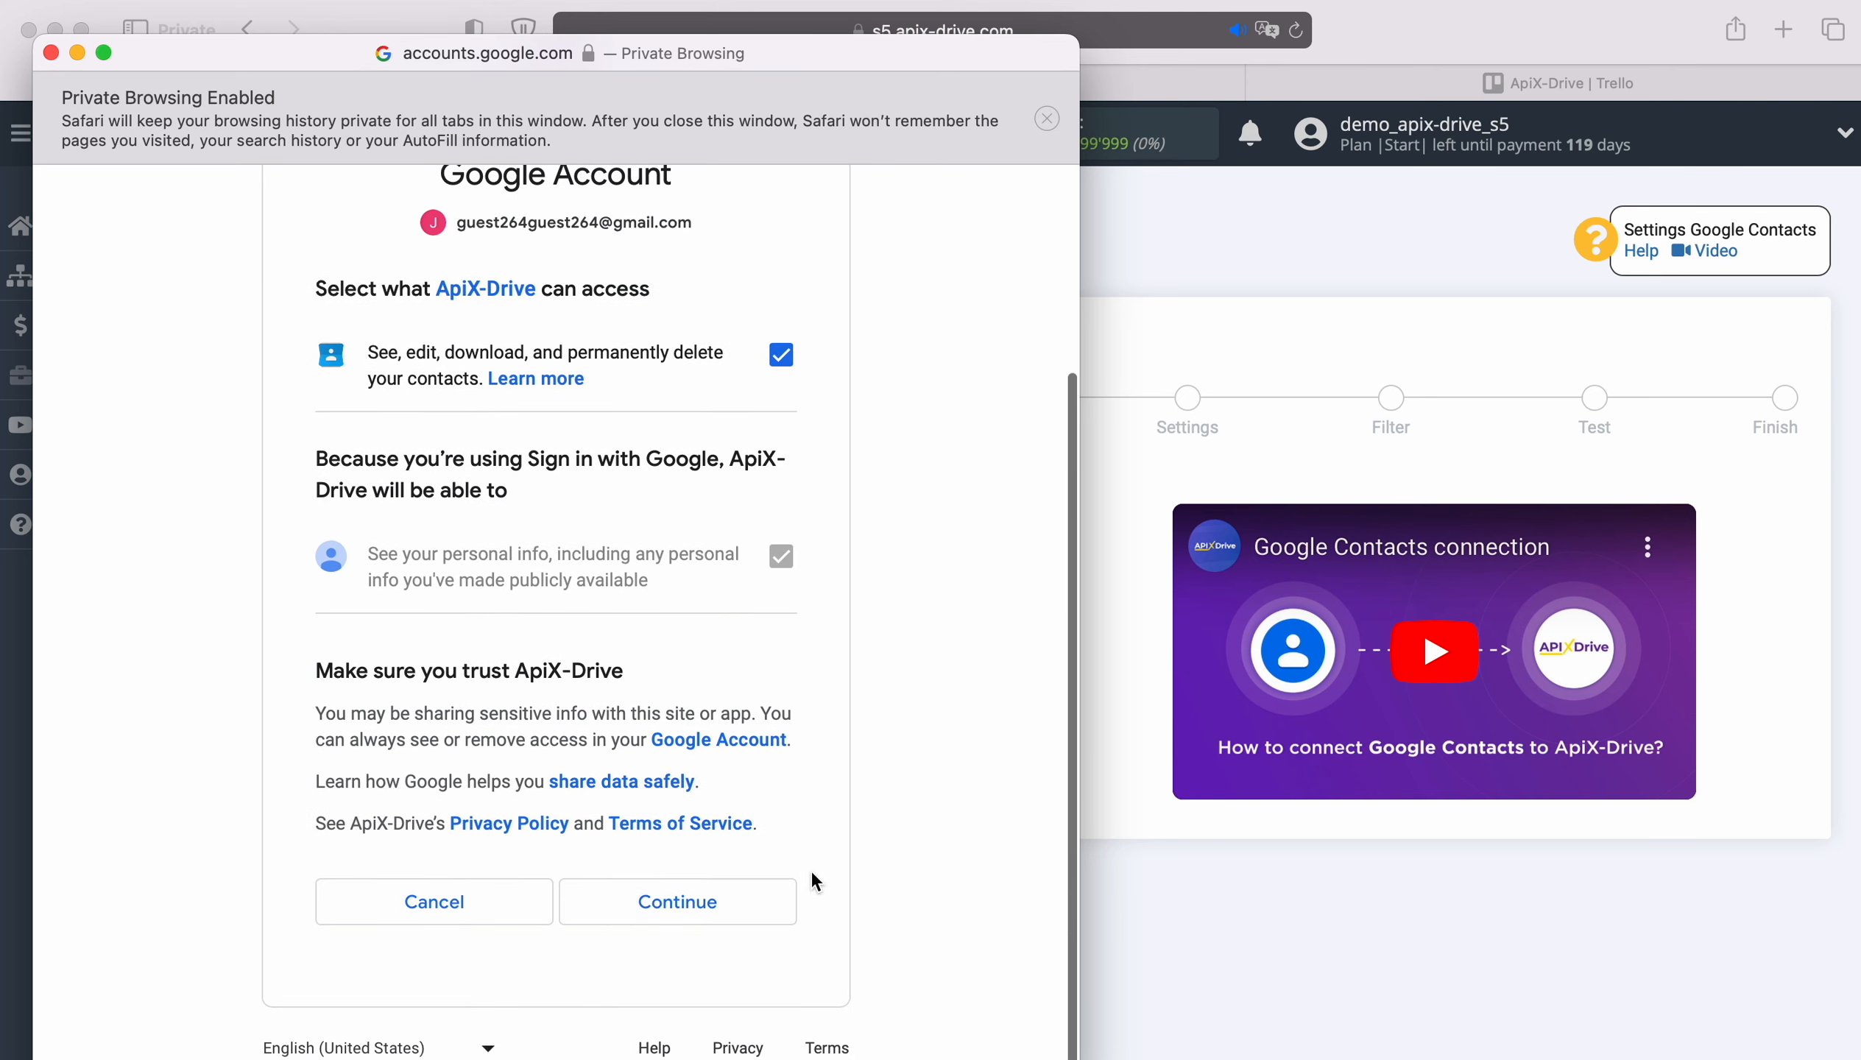
{"action": "left_click", "coordinate": [765, 894]}
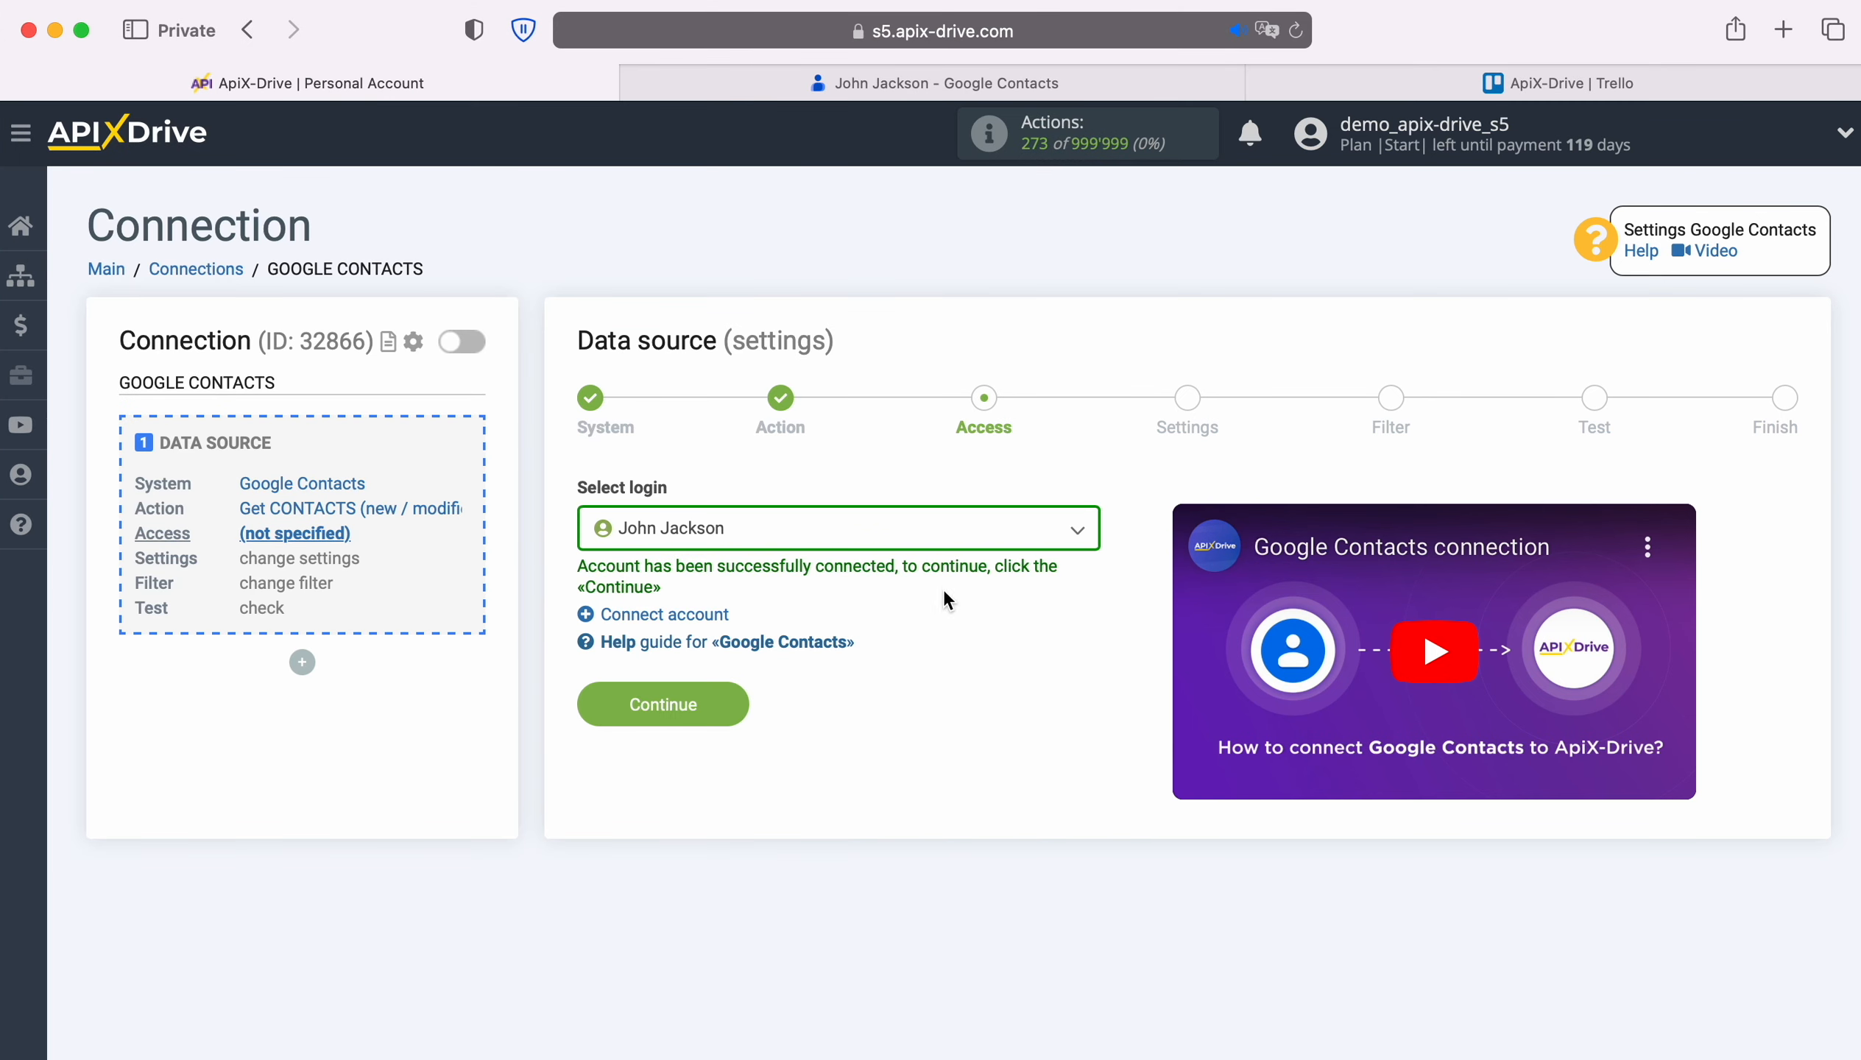
Select the newly connected Google account as the data source login and proceed to the source settings
{"action": "left_click", "coordinate": [952, 530]}
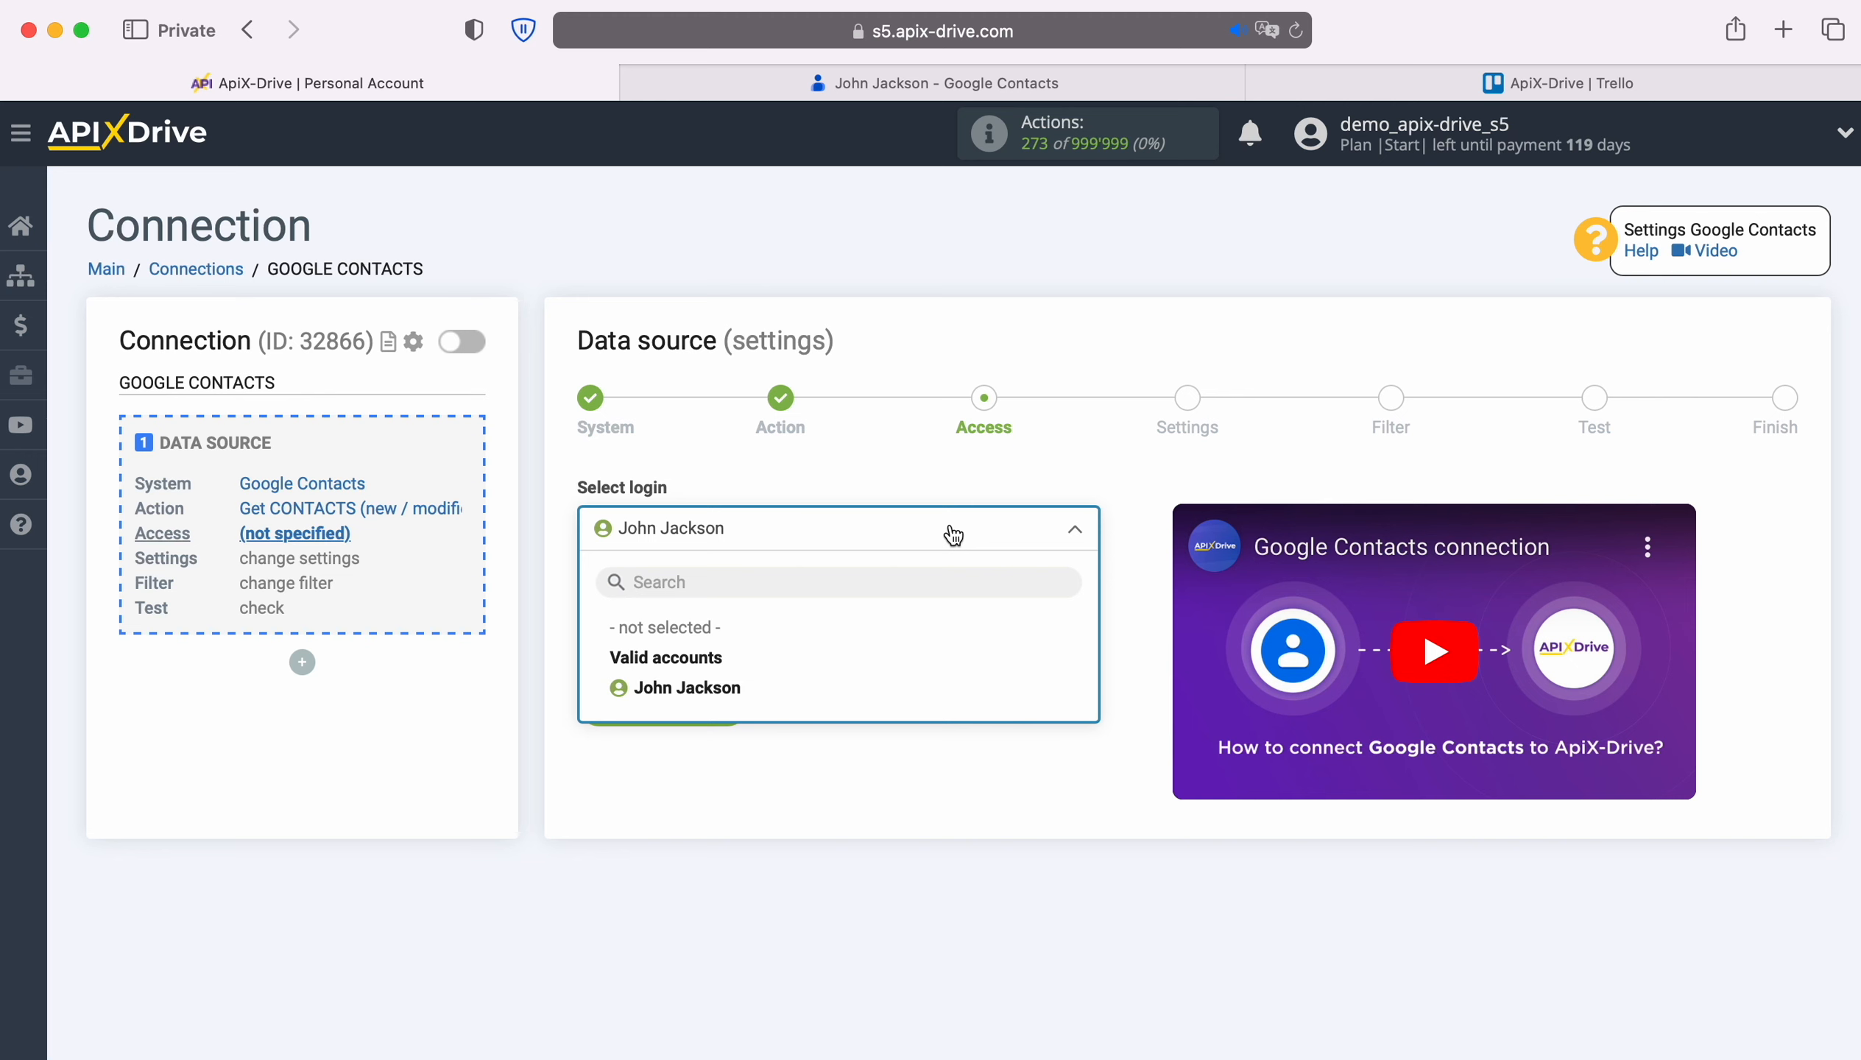
{"action": "left_click", "coordinate": [742, 690]}
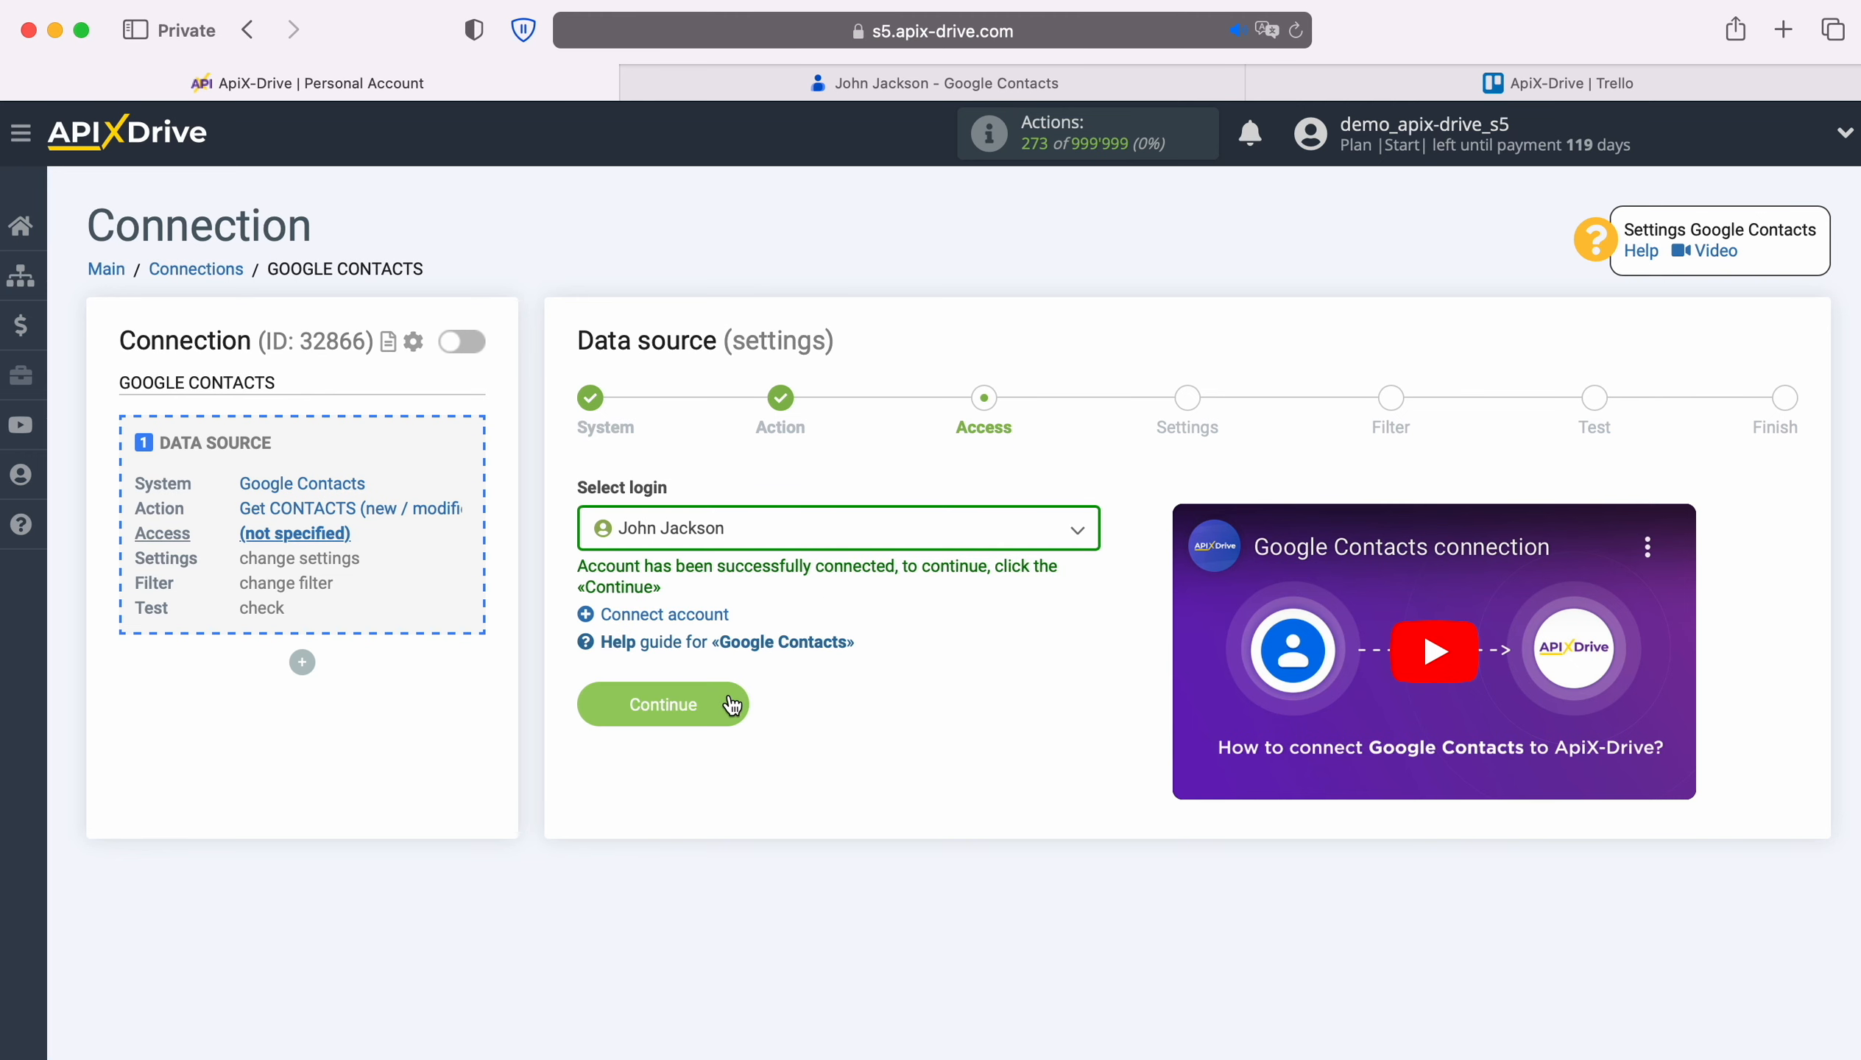
{"action": "left_click", "coordinate": [731, 705]}
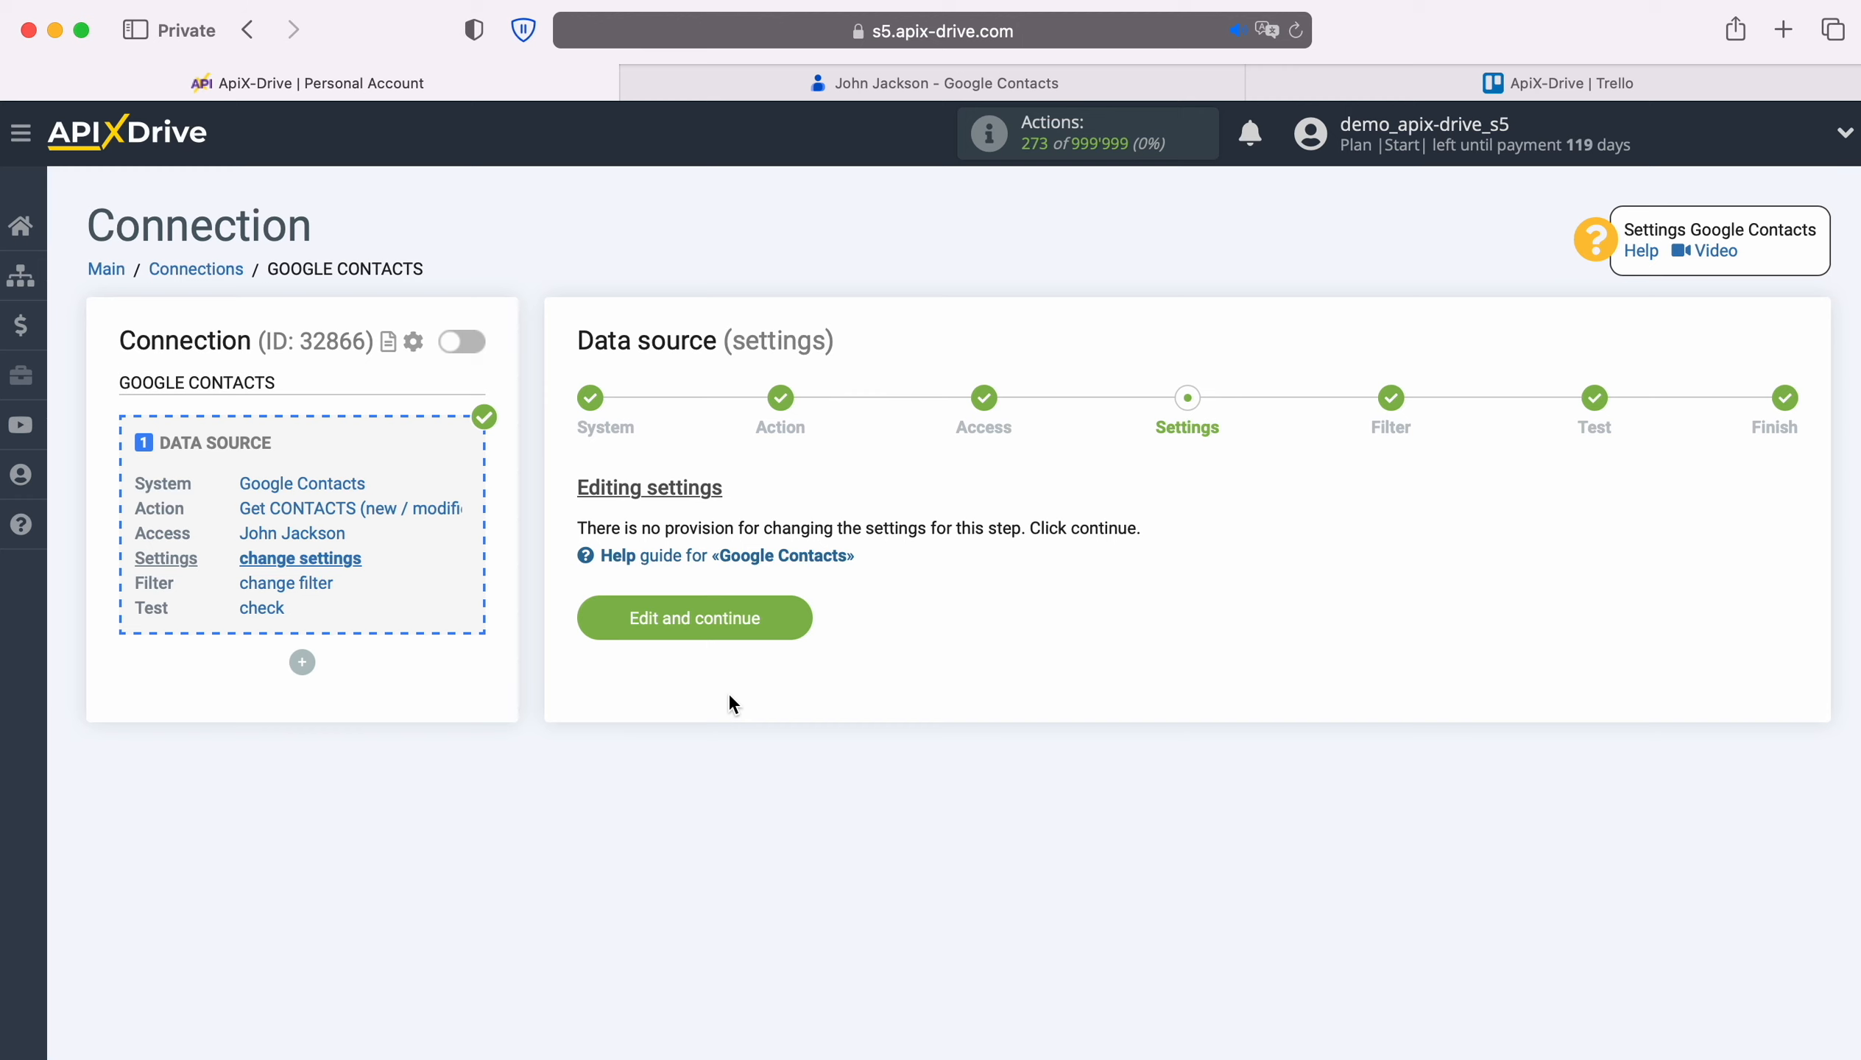
Continue past the source settings and filter without adding conditions, then review the test contact data and finish the data source
{"action": "left_click", "coordinate": [799, 617]}
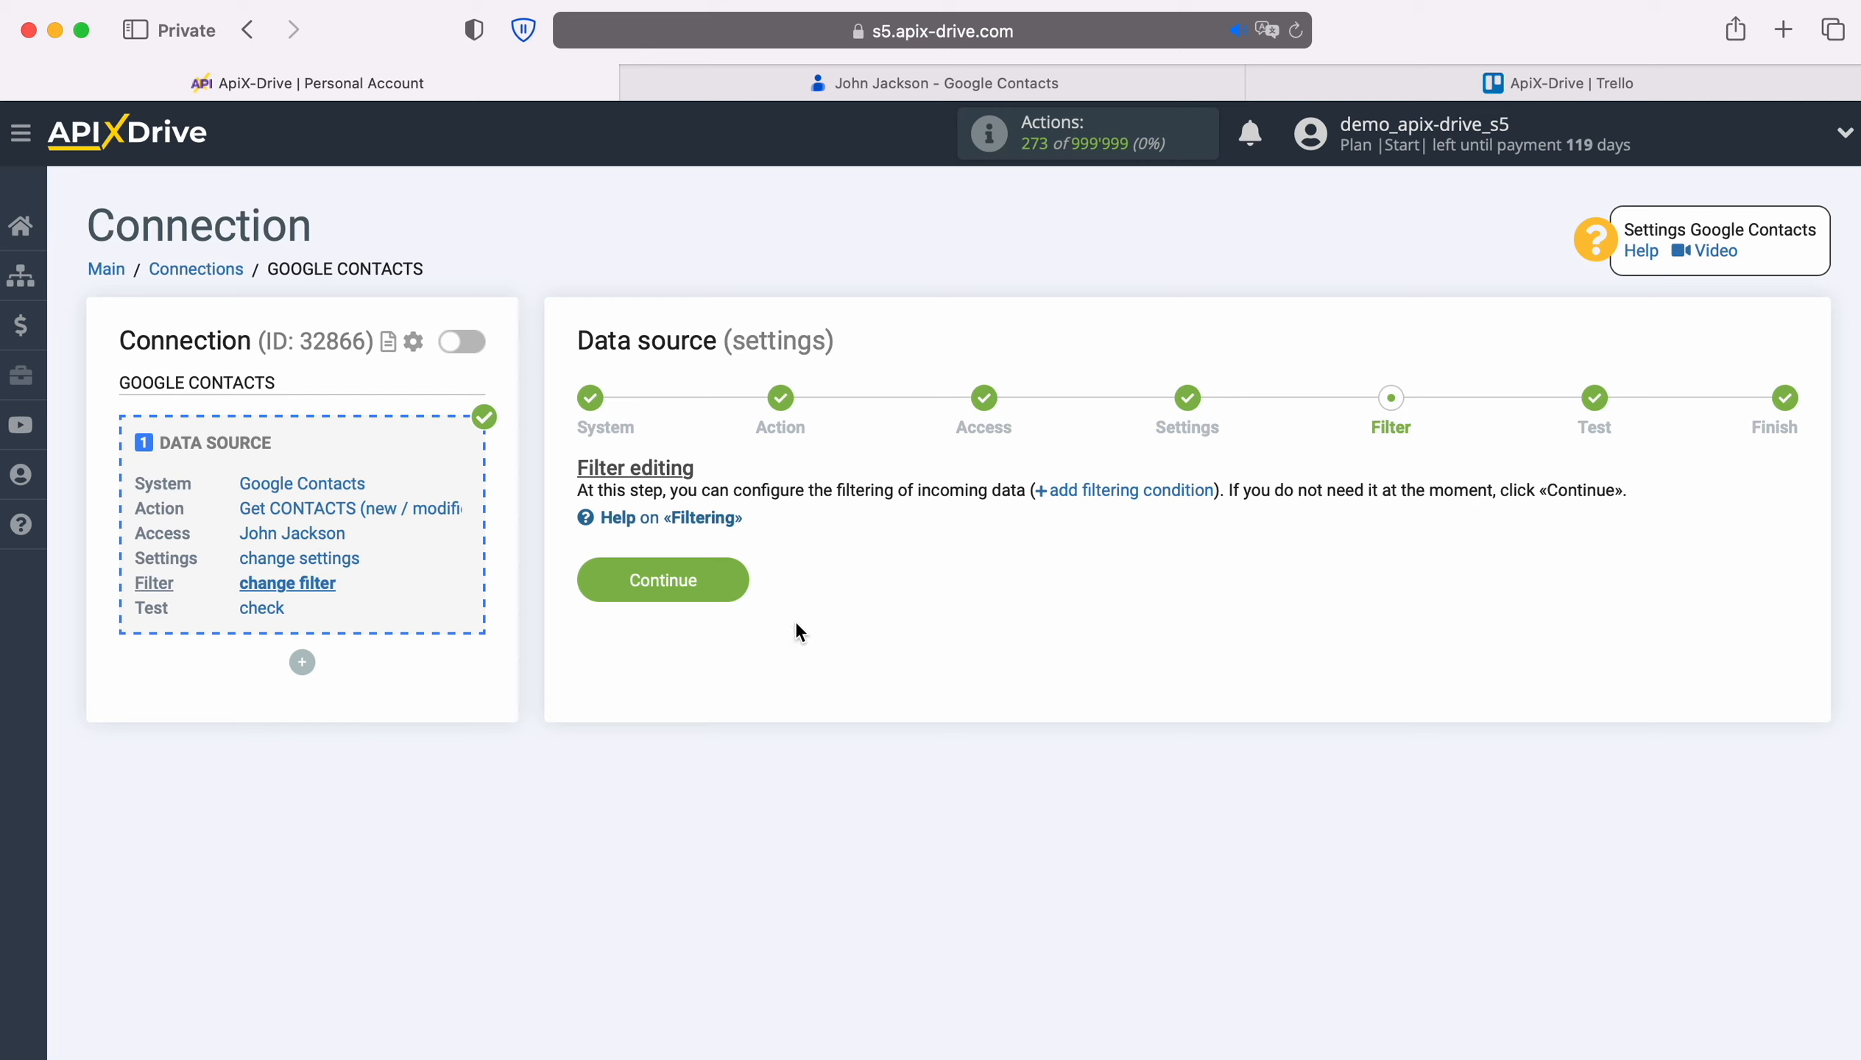
{"action": "left_click", "coordinate": [743, 575]}
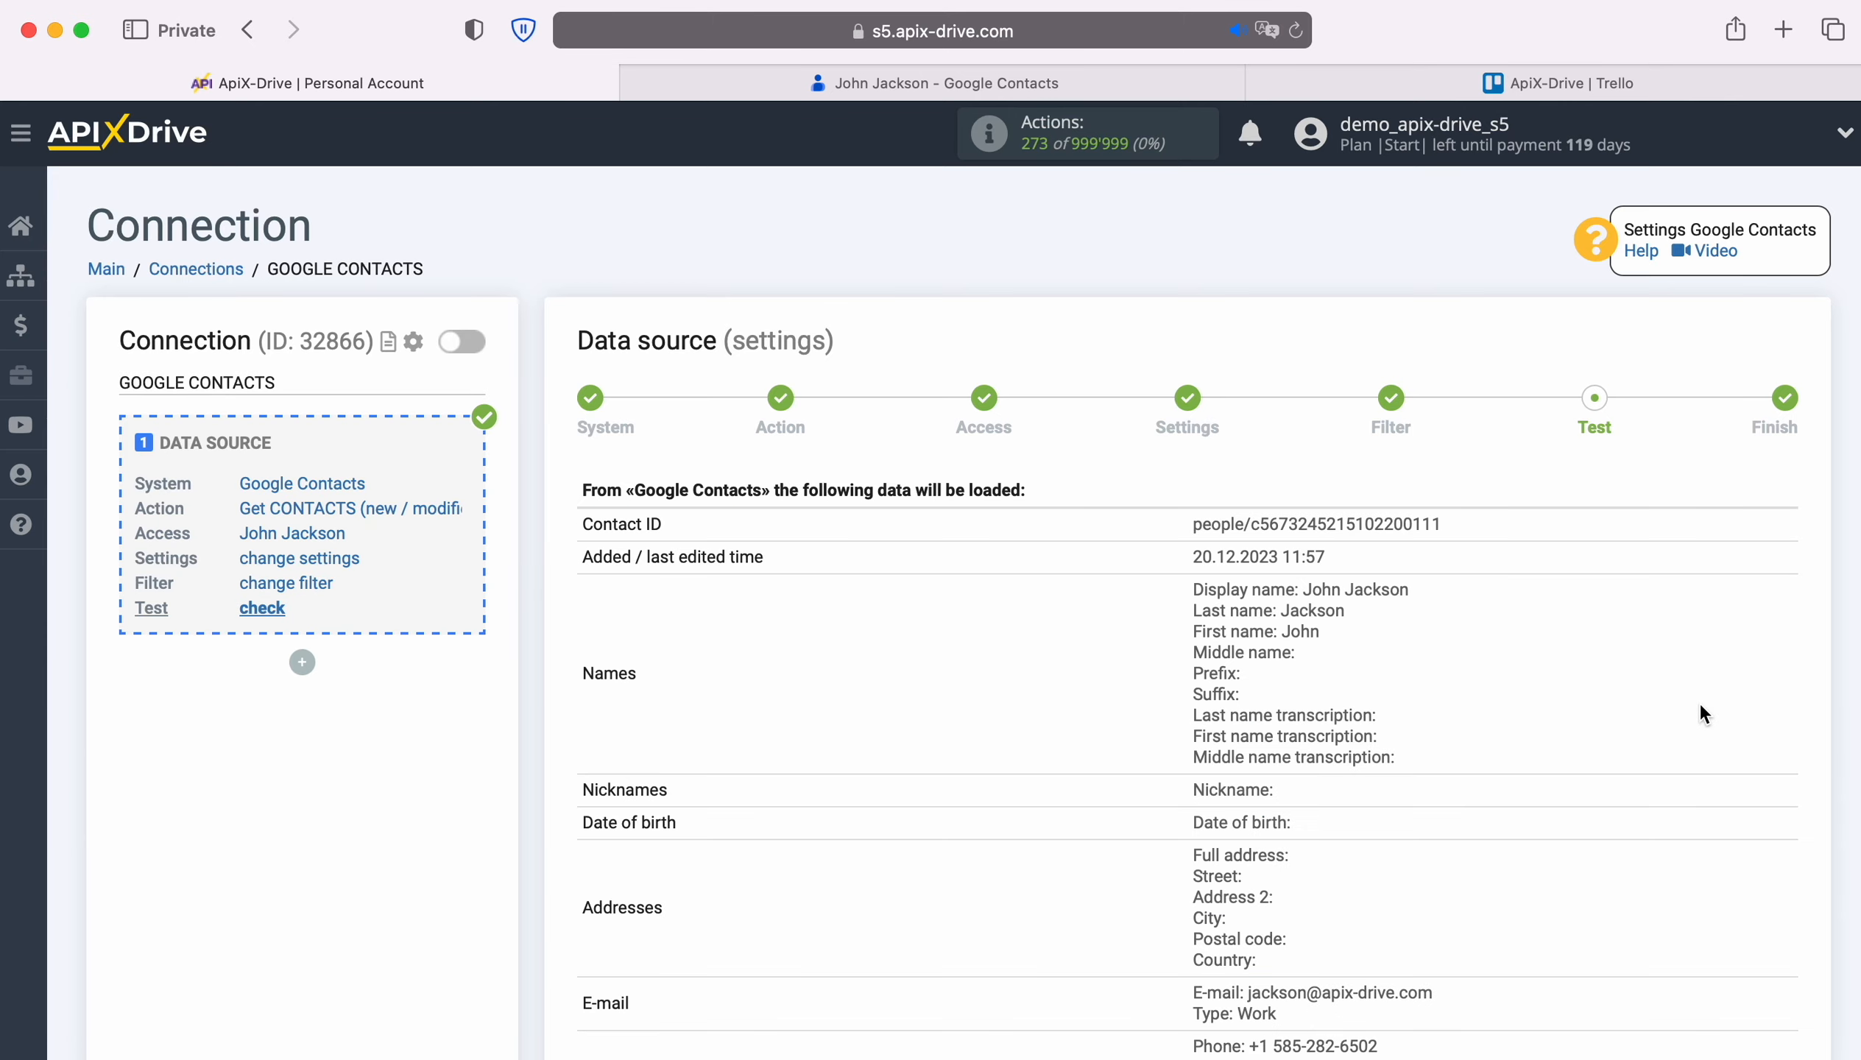
{"action": "scroll", "coordinate": [1699, 703], "scroll_direction": "down", "scroll_amount": 5}
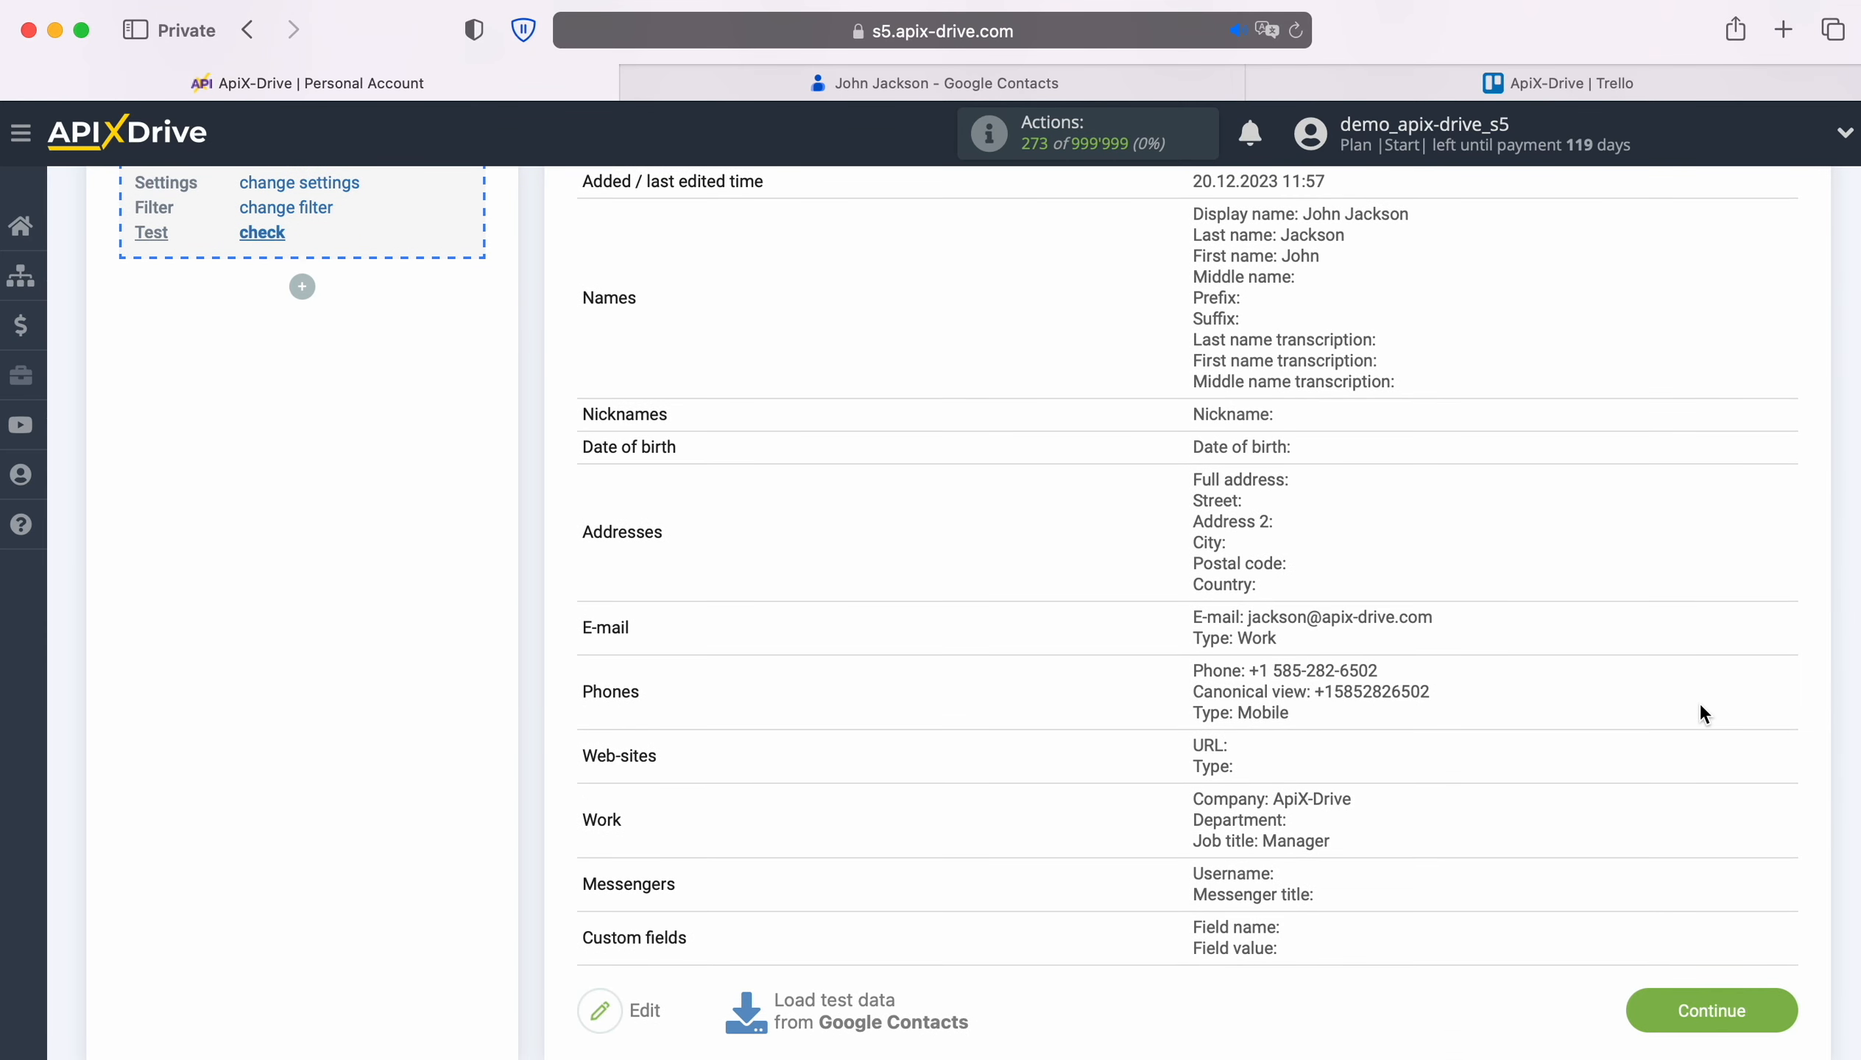
{"action": "left_click", "coordinate": [1787, 1010]}
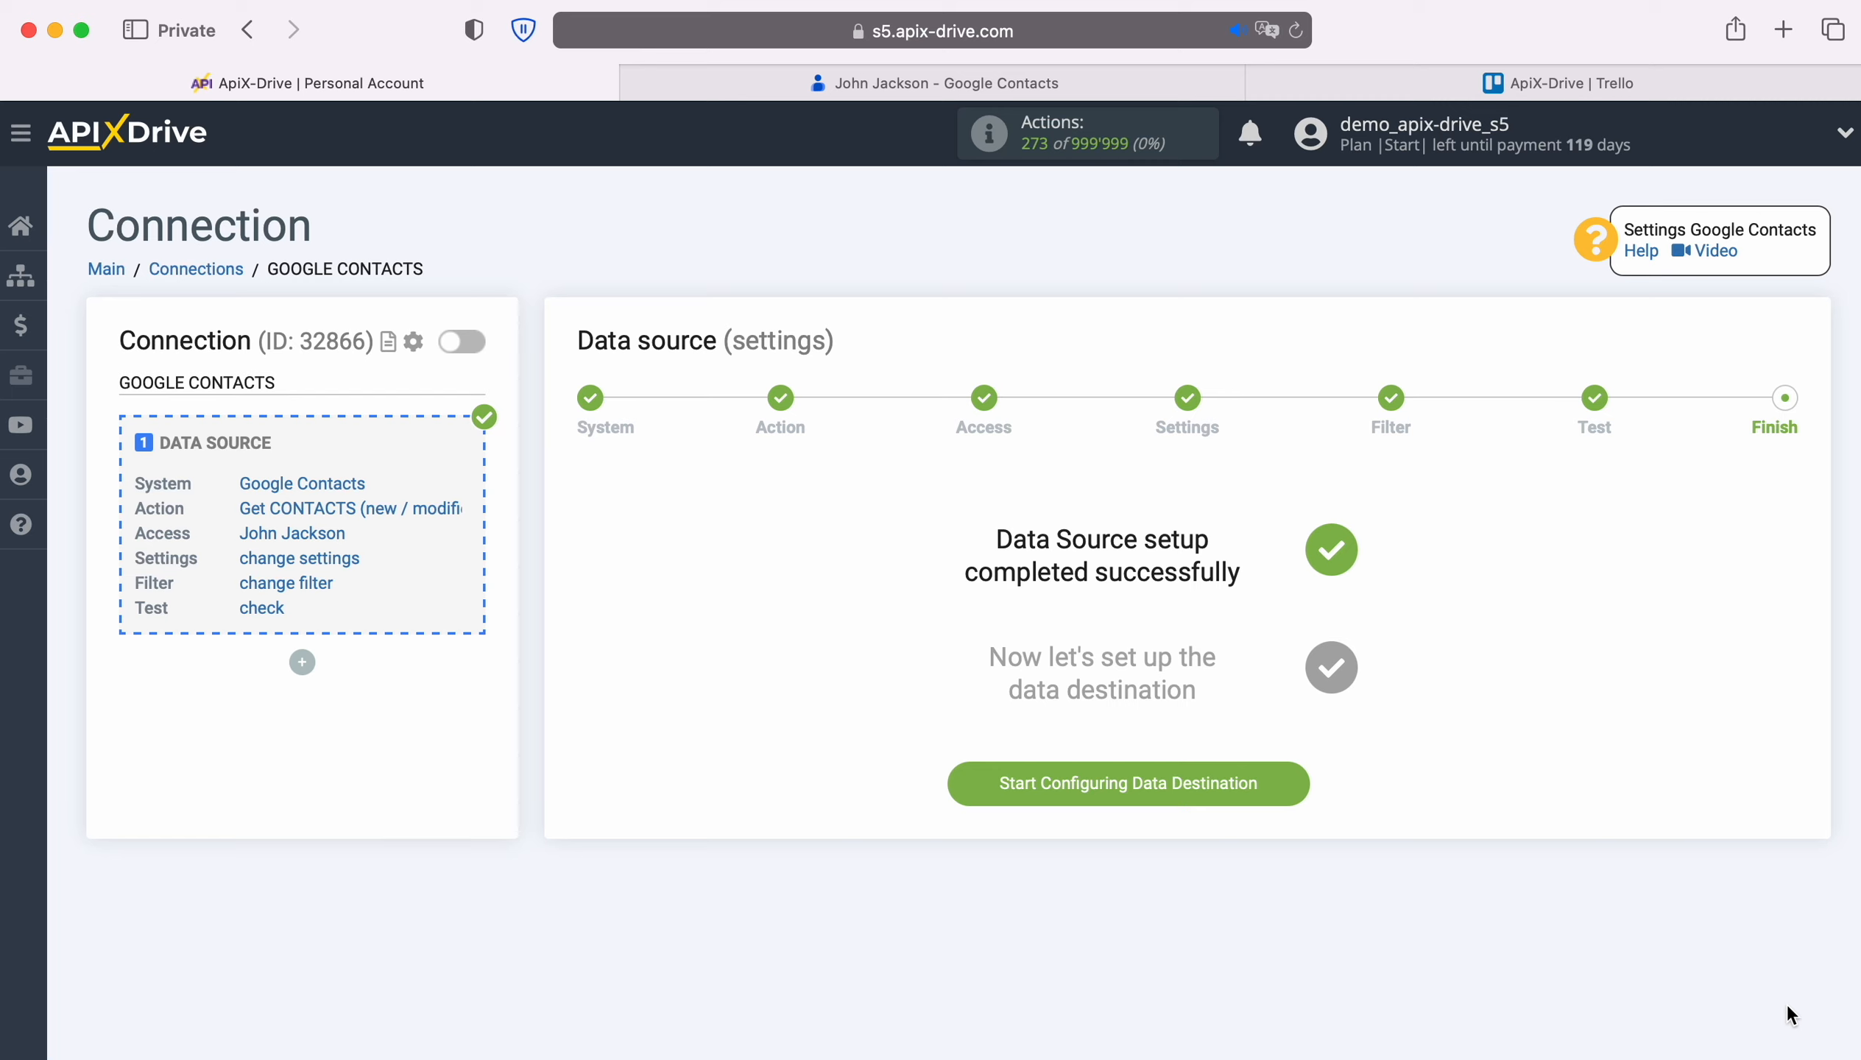
Start configuring the data destination and set Trello as its system
{"action": "left_click", "coordinate": [1299, 777]}
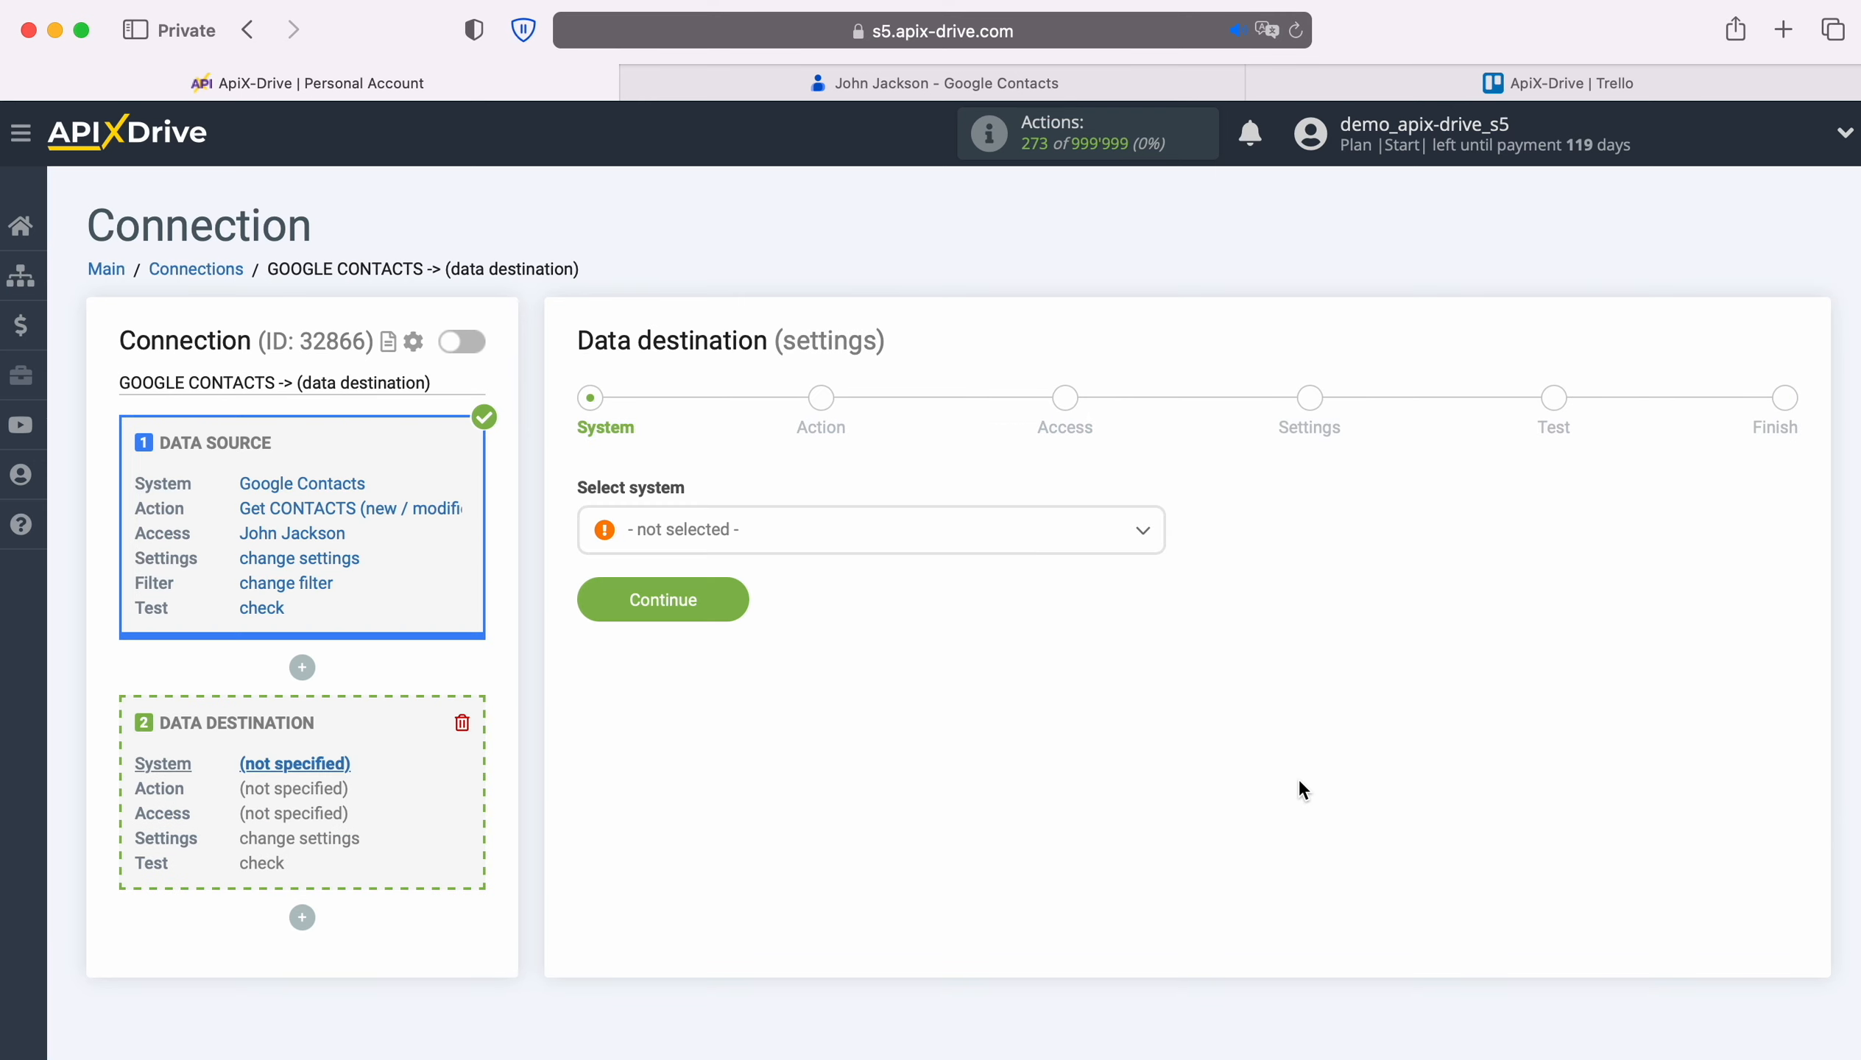
{"action": "left_click", "coordinate": [1025, 544]}
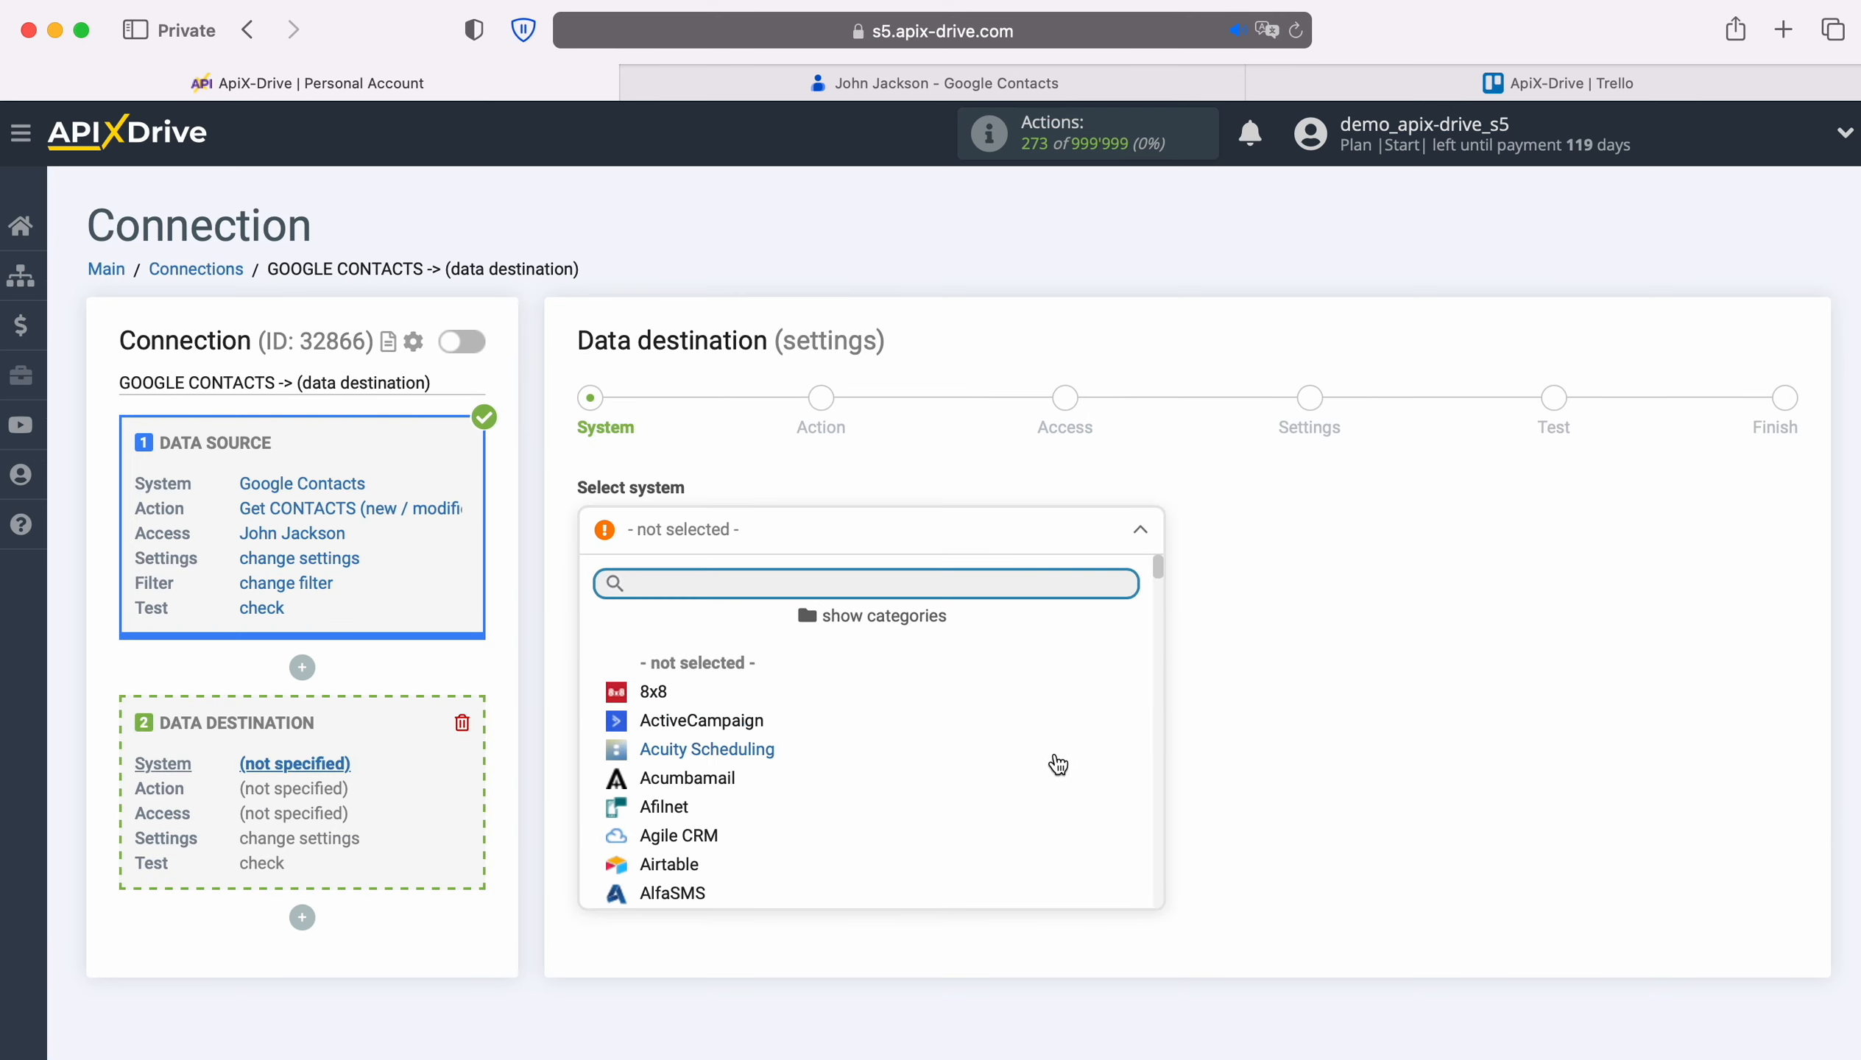
{"action": "scroll", "coordinate": [1056, 765], "scroll_direction": "down", "scroll_amount": 10}
{"action": "scroll", "coordinate": [1076, 765], "scroll_direction": "down", "scroll_amount": 15}
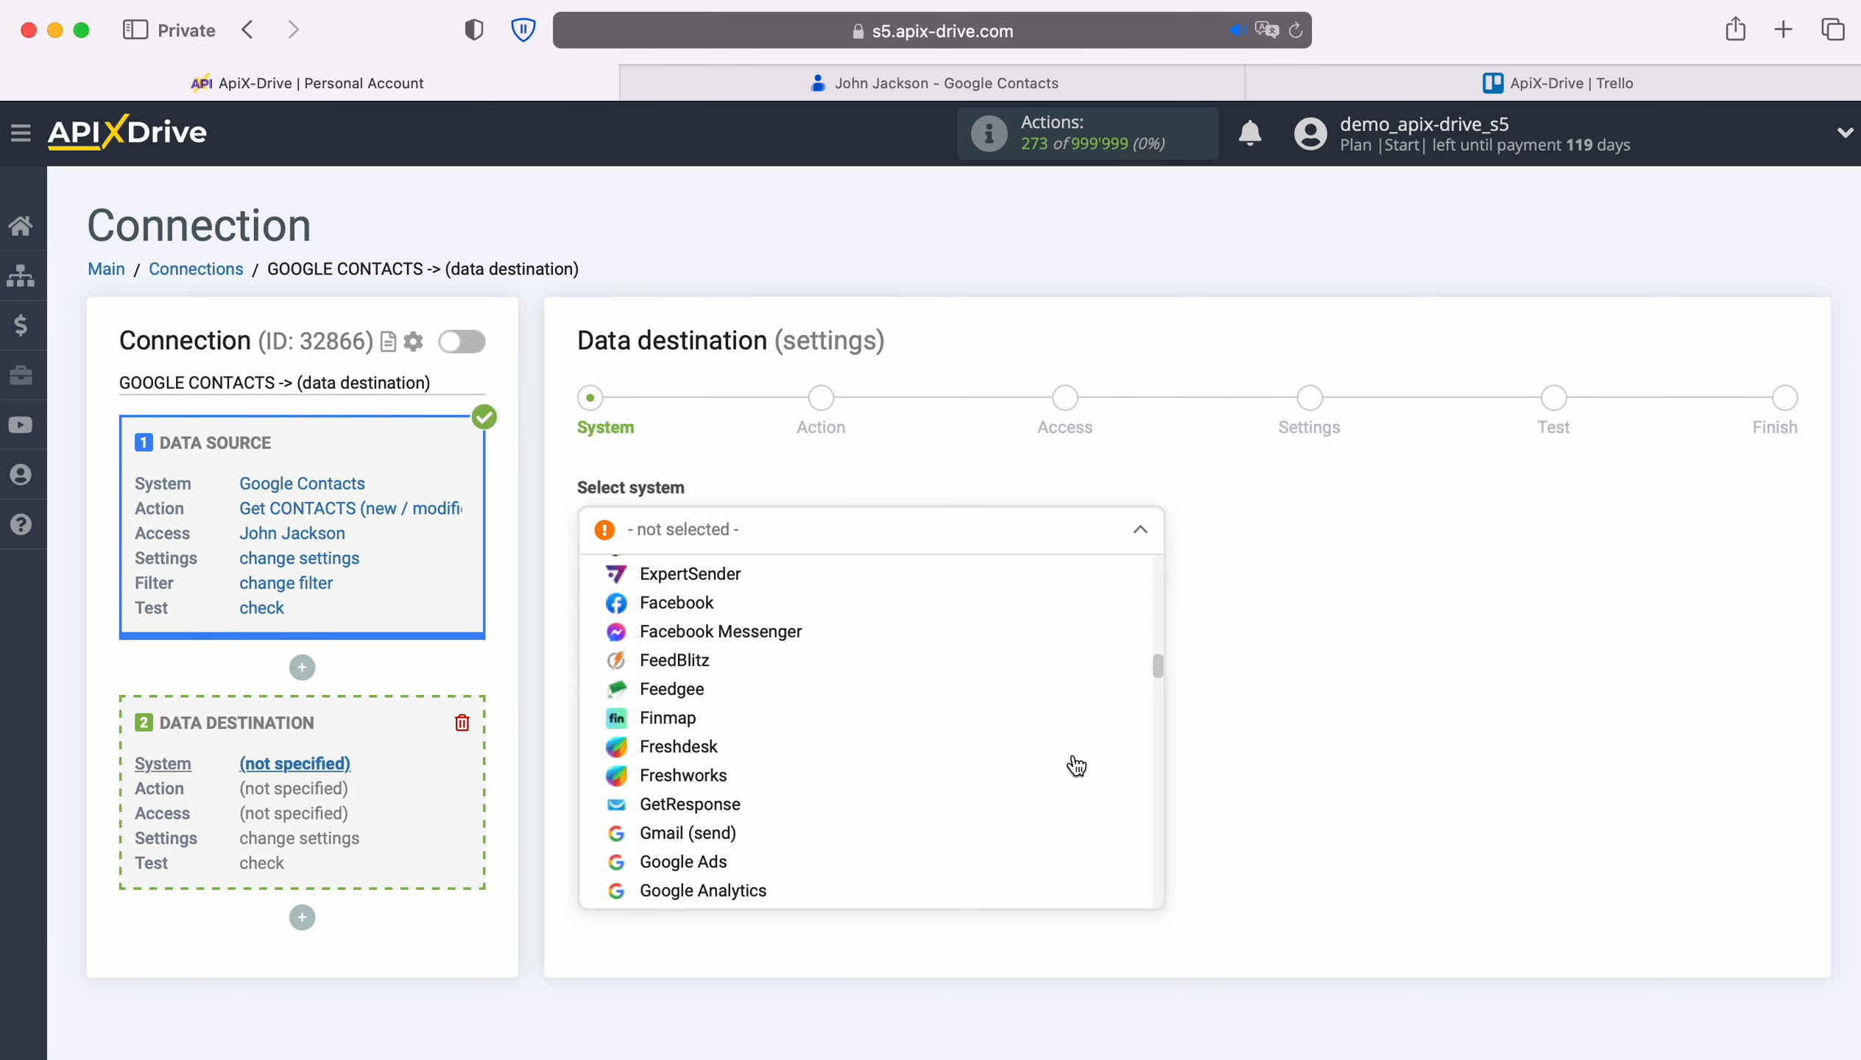
{"action": "scroll", "coordinate": [1076, 766], "scroll_direction": "down", "scroll_amount": 15}
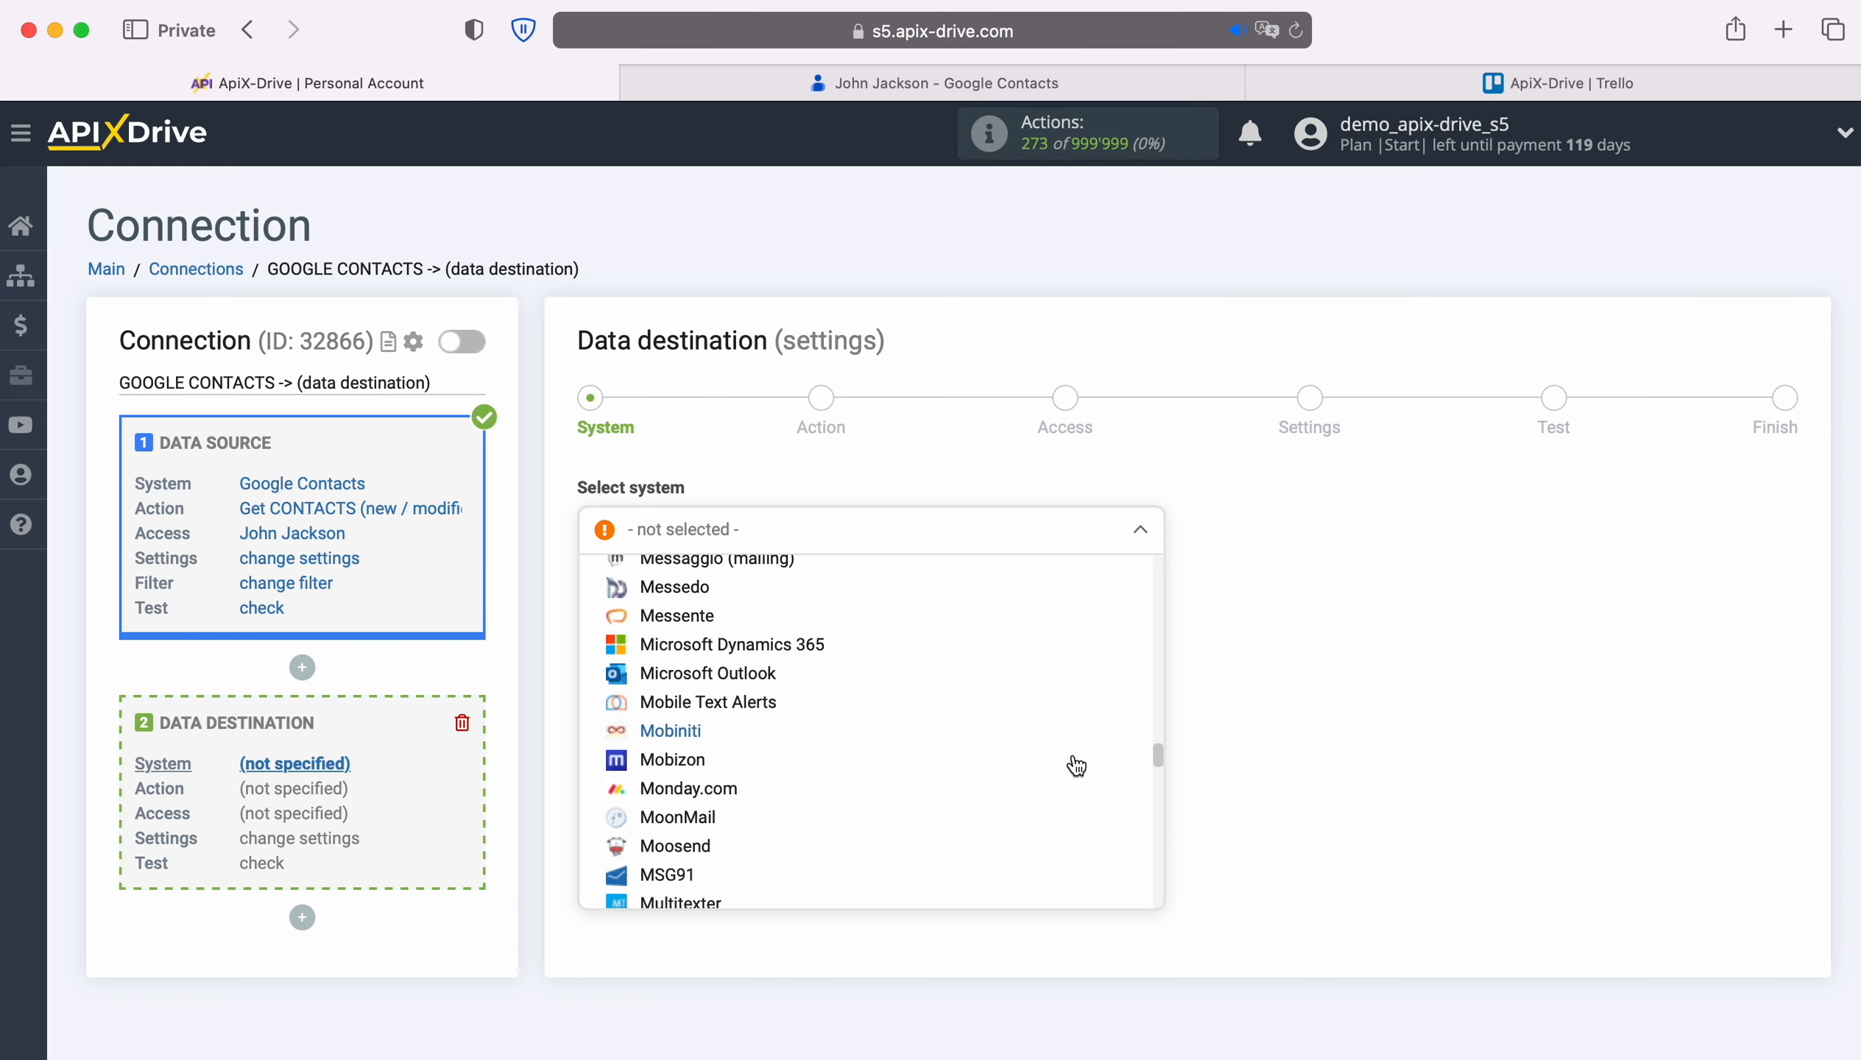
{"action": "scroll", "coordinate": [1076, 766], "scroll_direction": "down", "scroll_amount": 15}
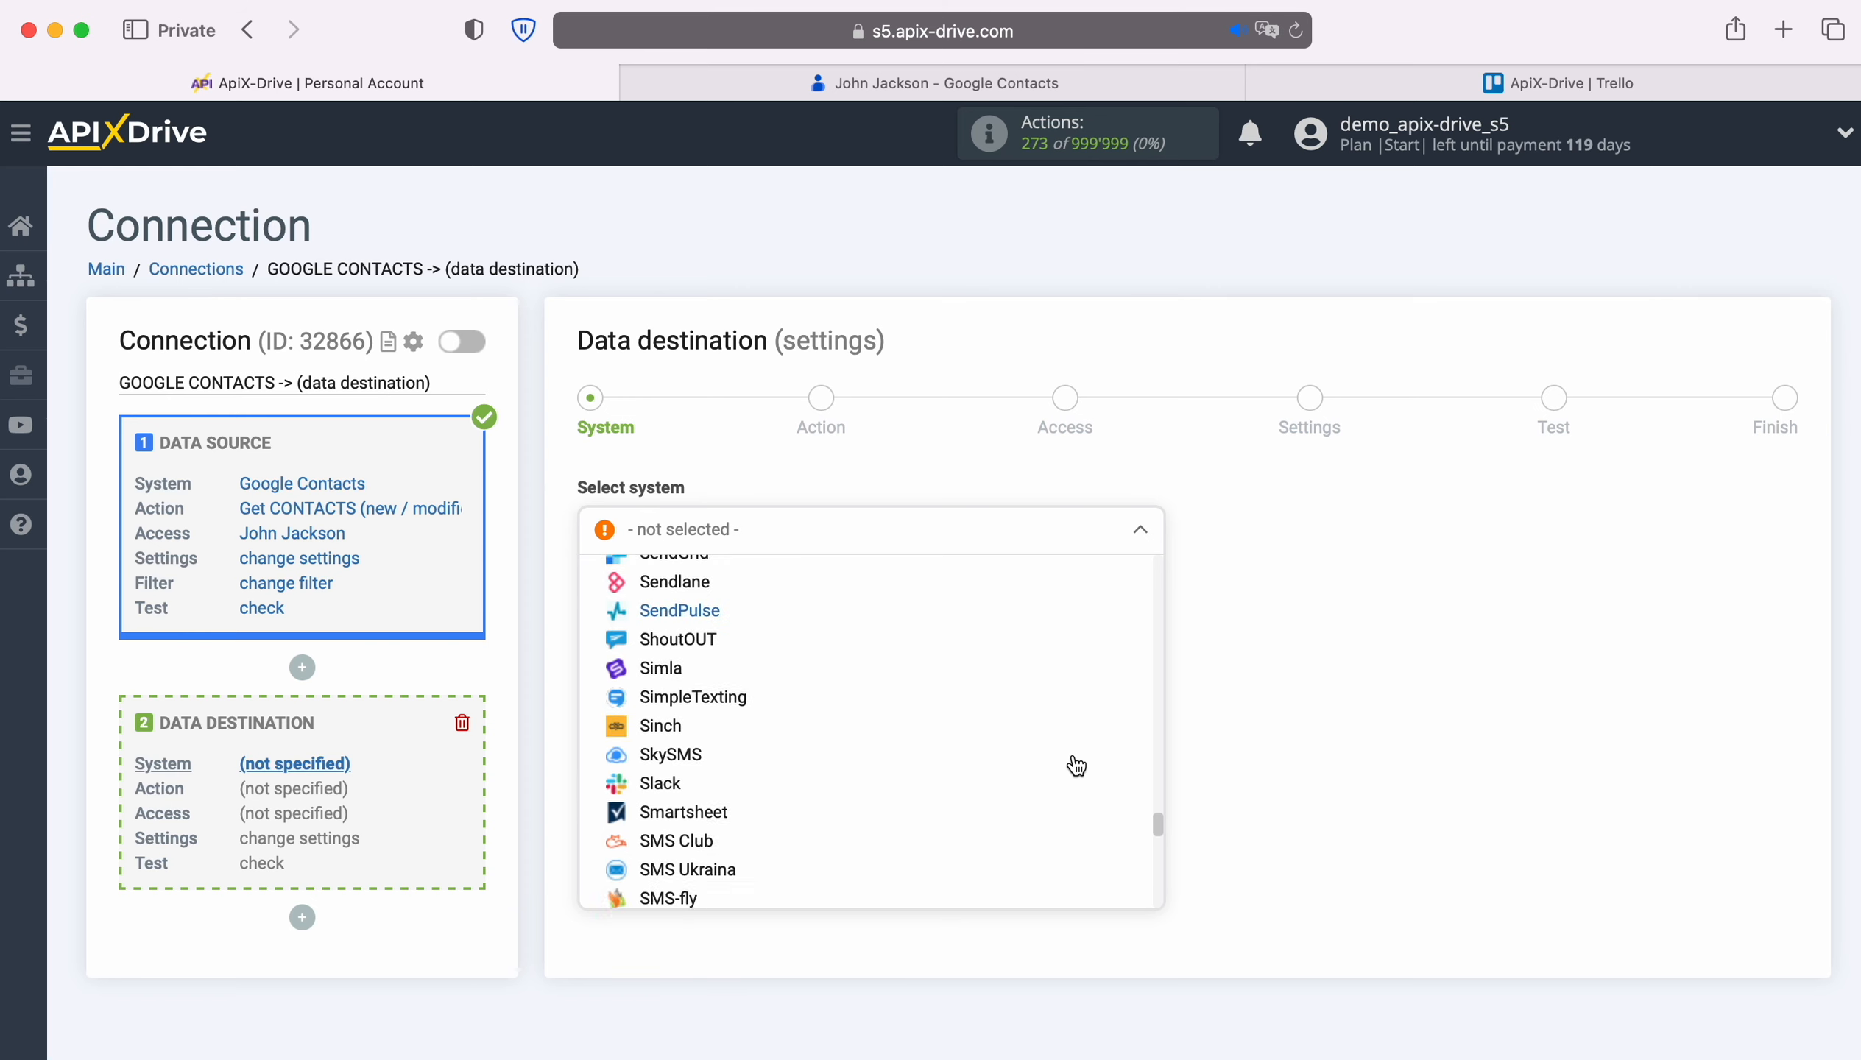
{"action": "scroll", "coordinate": [1077, 766], "scroll_direction": "down", "scroll_amount": 3}
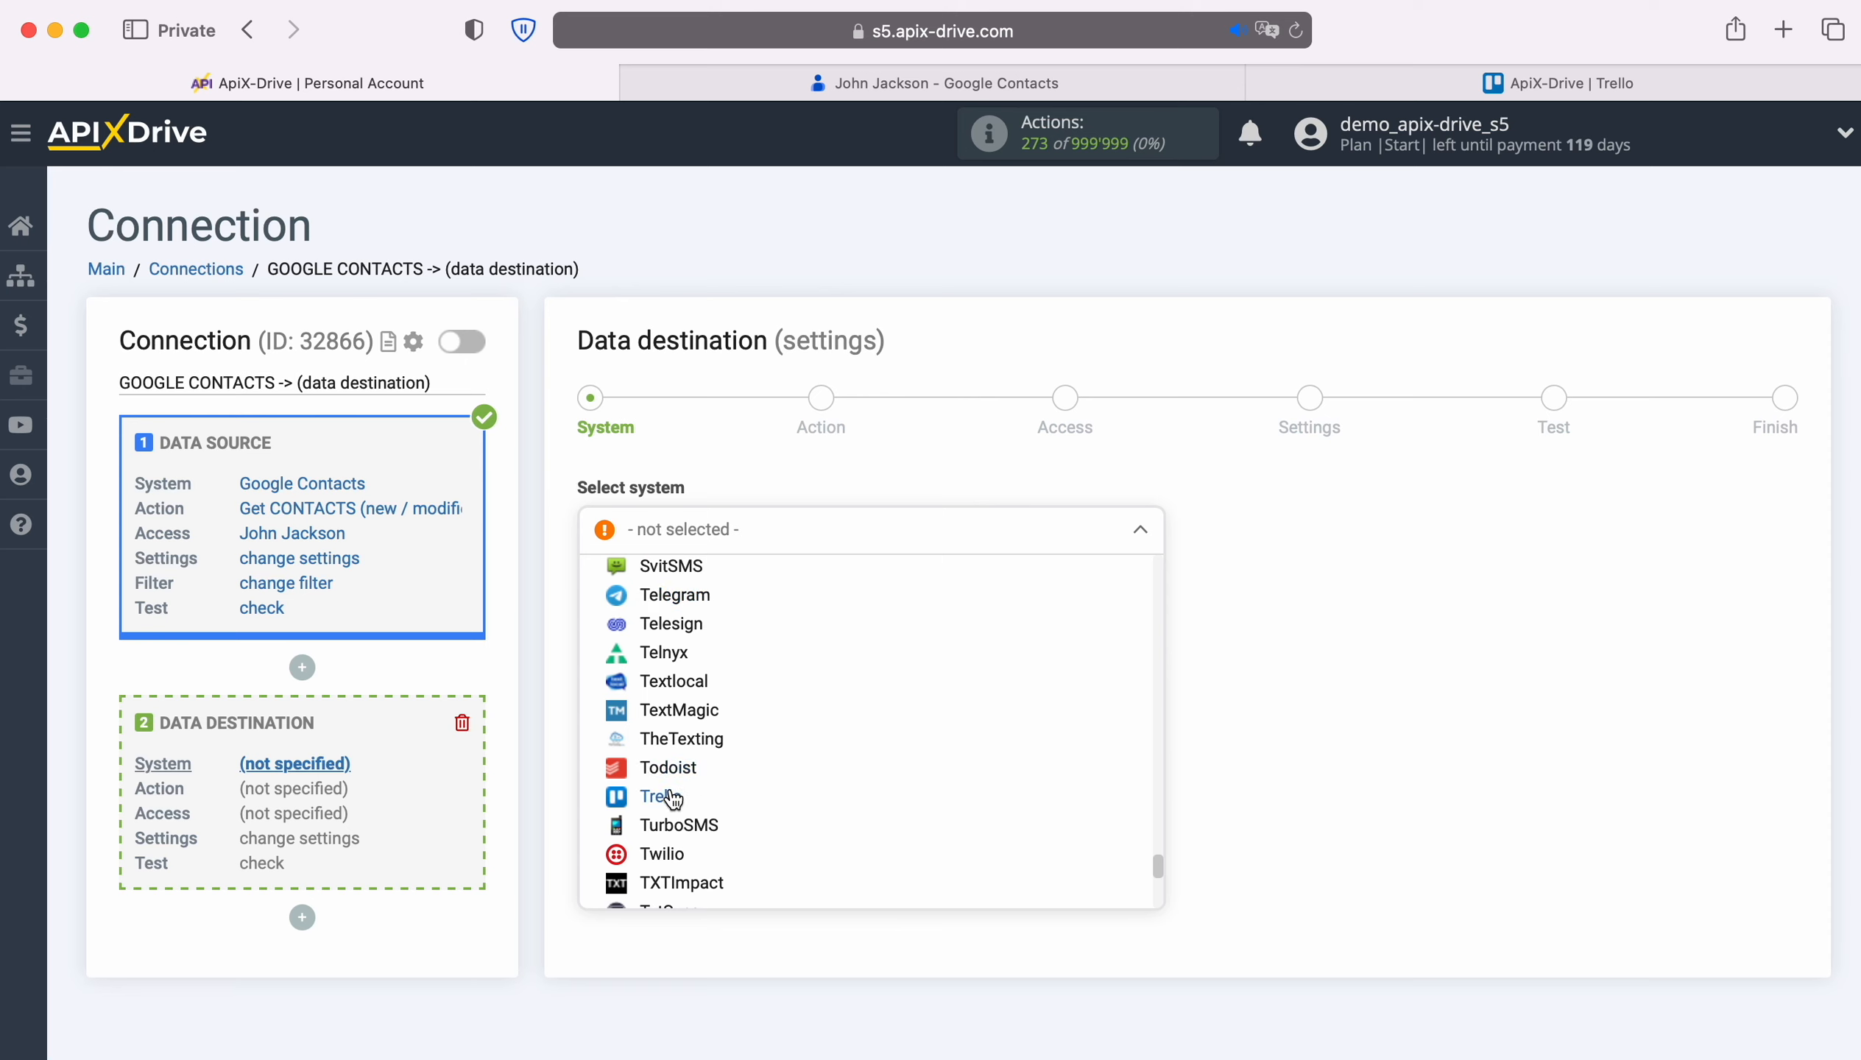
{"action": "left_click", "coordinate": [617, 789]}
{"action": "left_click", "coordinate": [741, 598]}
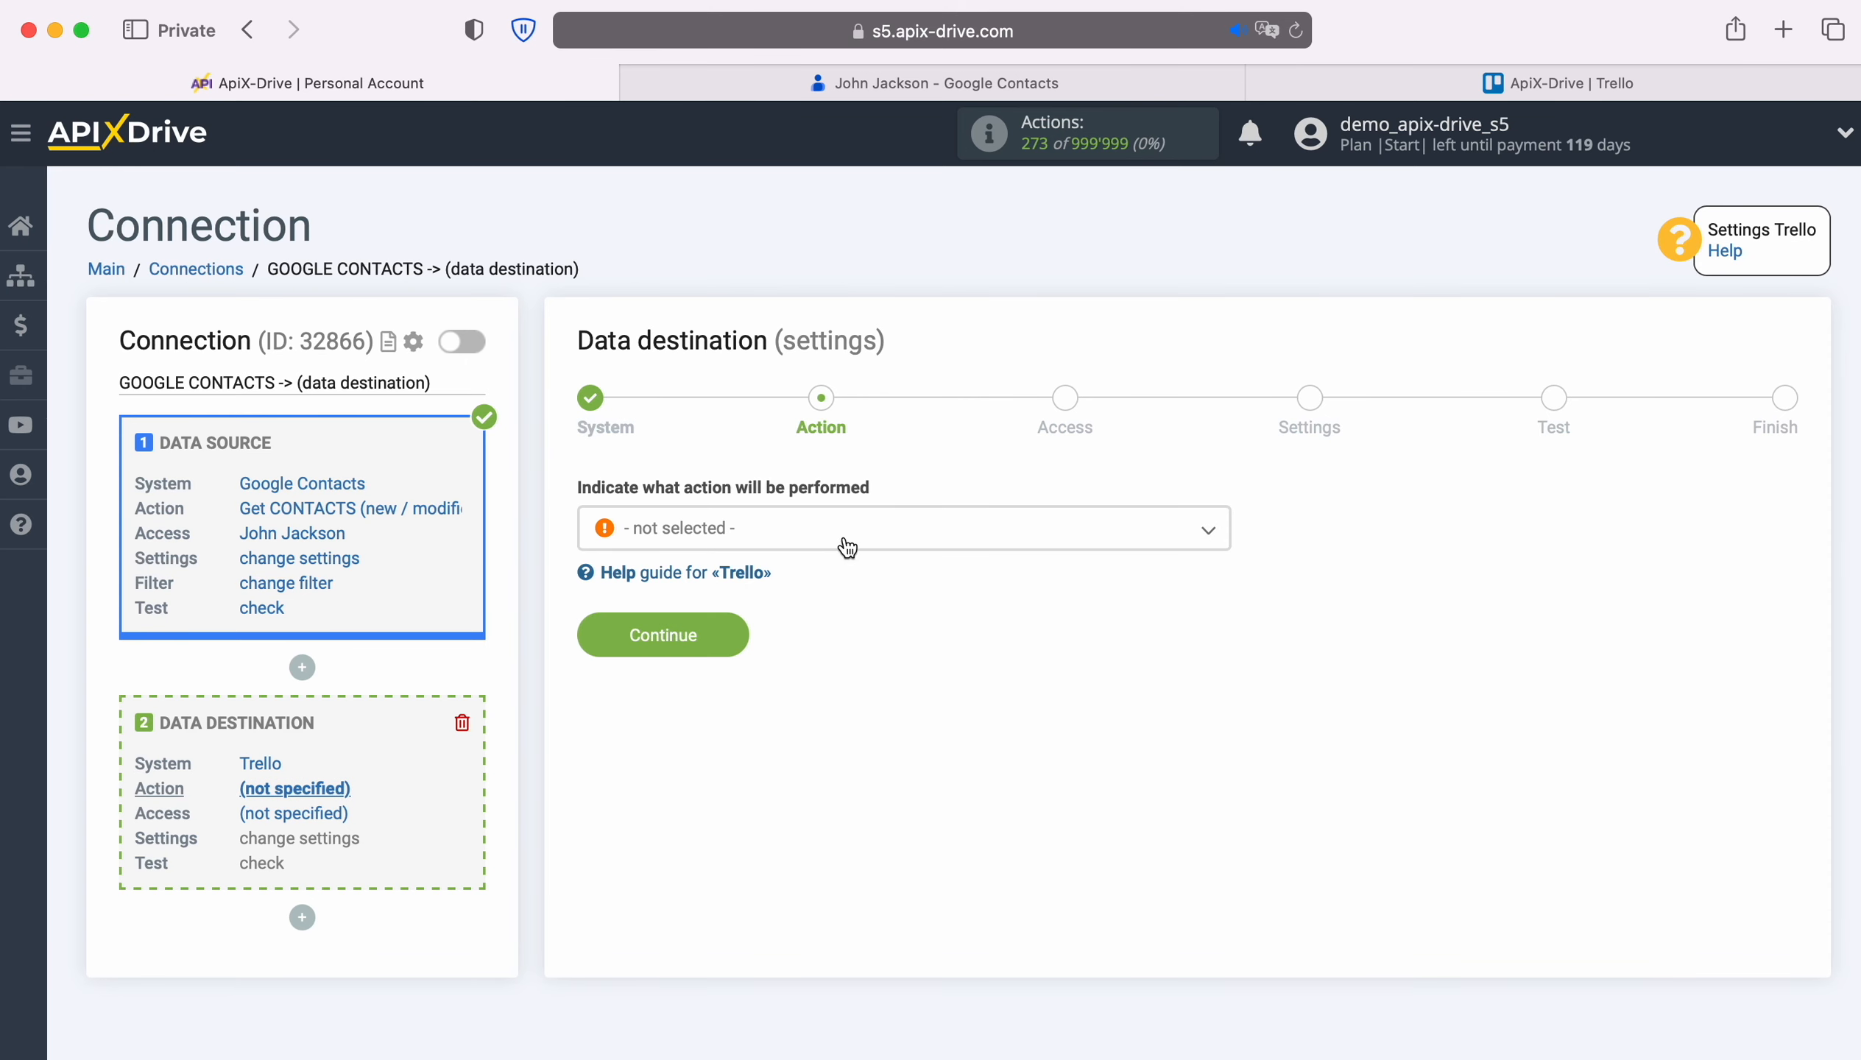
Set the Trello destination action to Create CARD and proceed to the access stage
{"action": "left_click", "coordinate": [857, 533]}
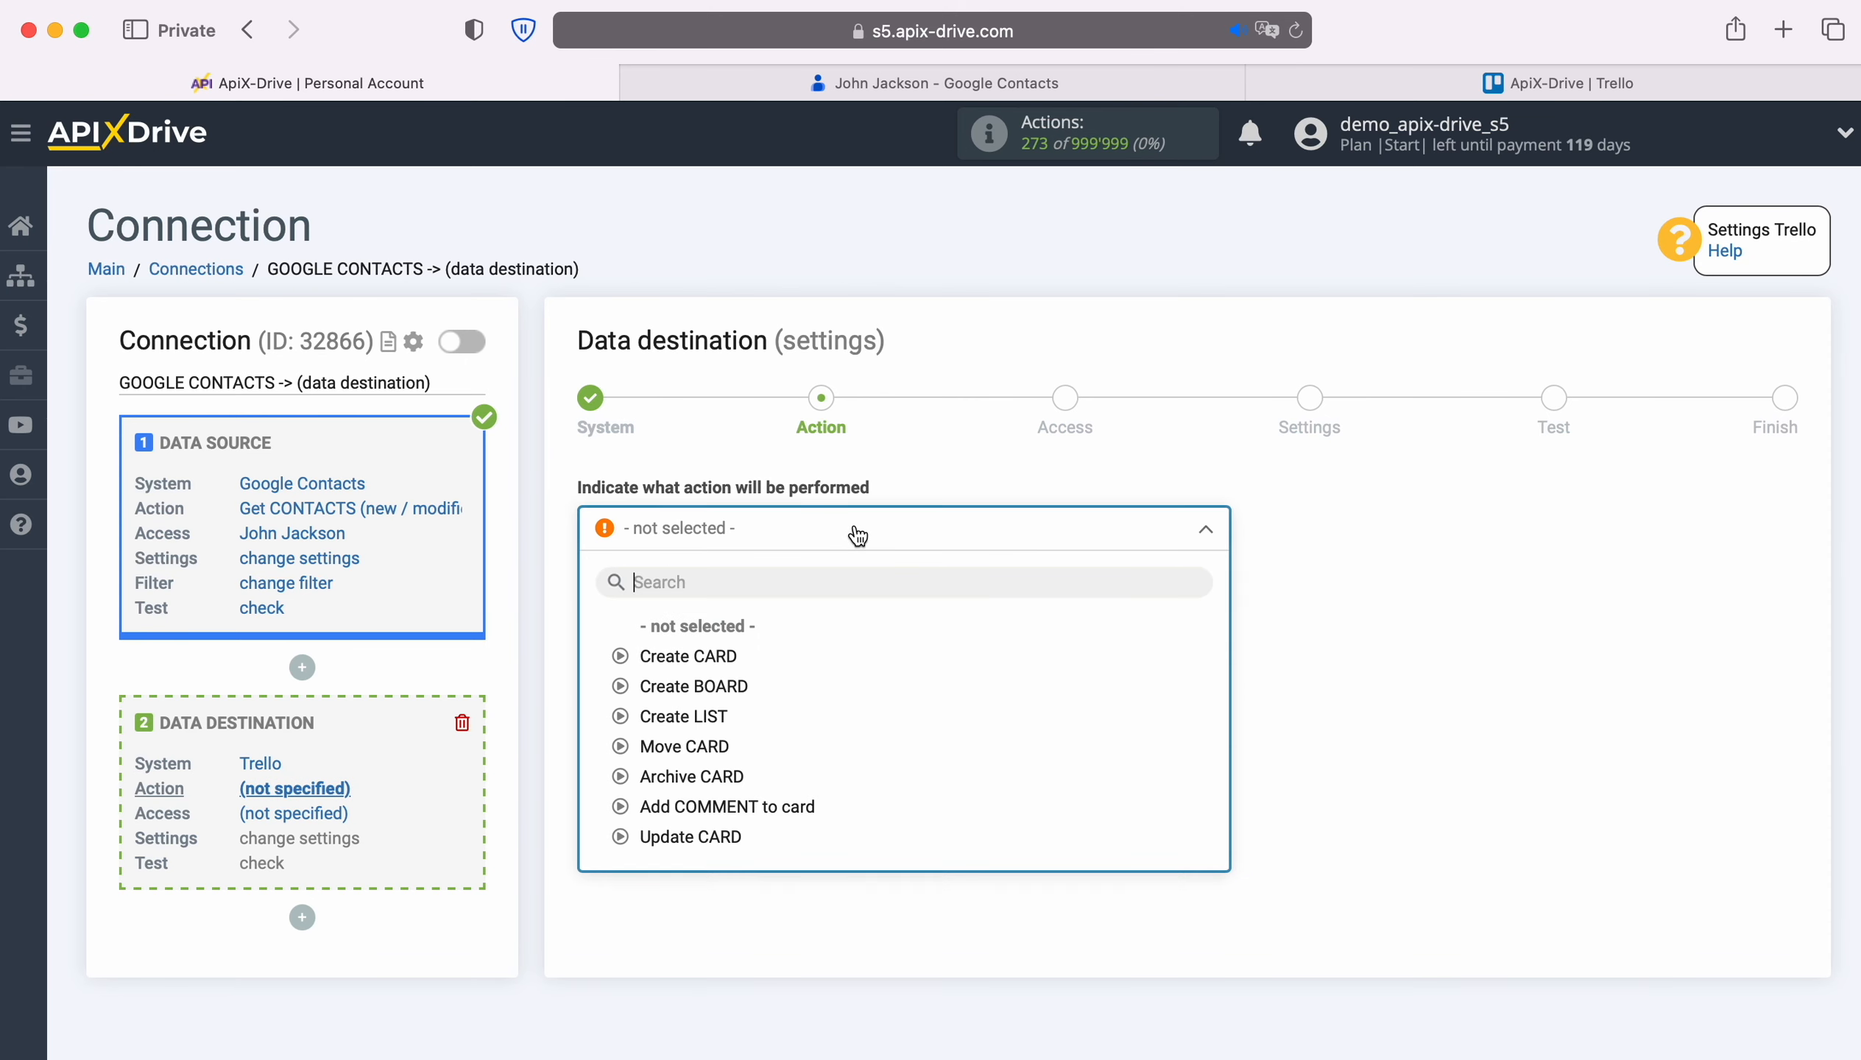
{"action": "left_click", "coordinate": [728, 656]}
{"action": "left_click", "coordinate": [733, 628]}
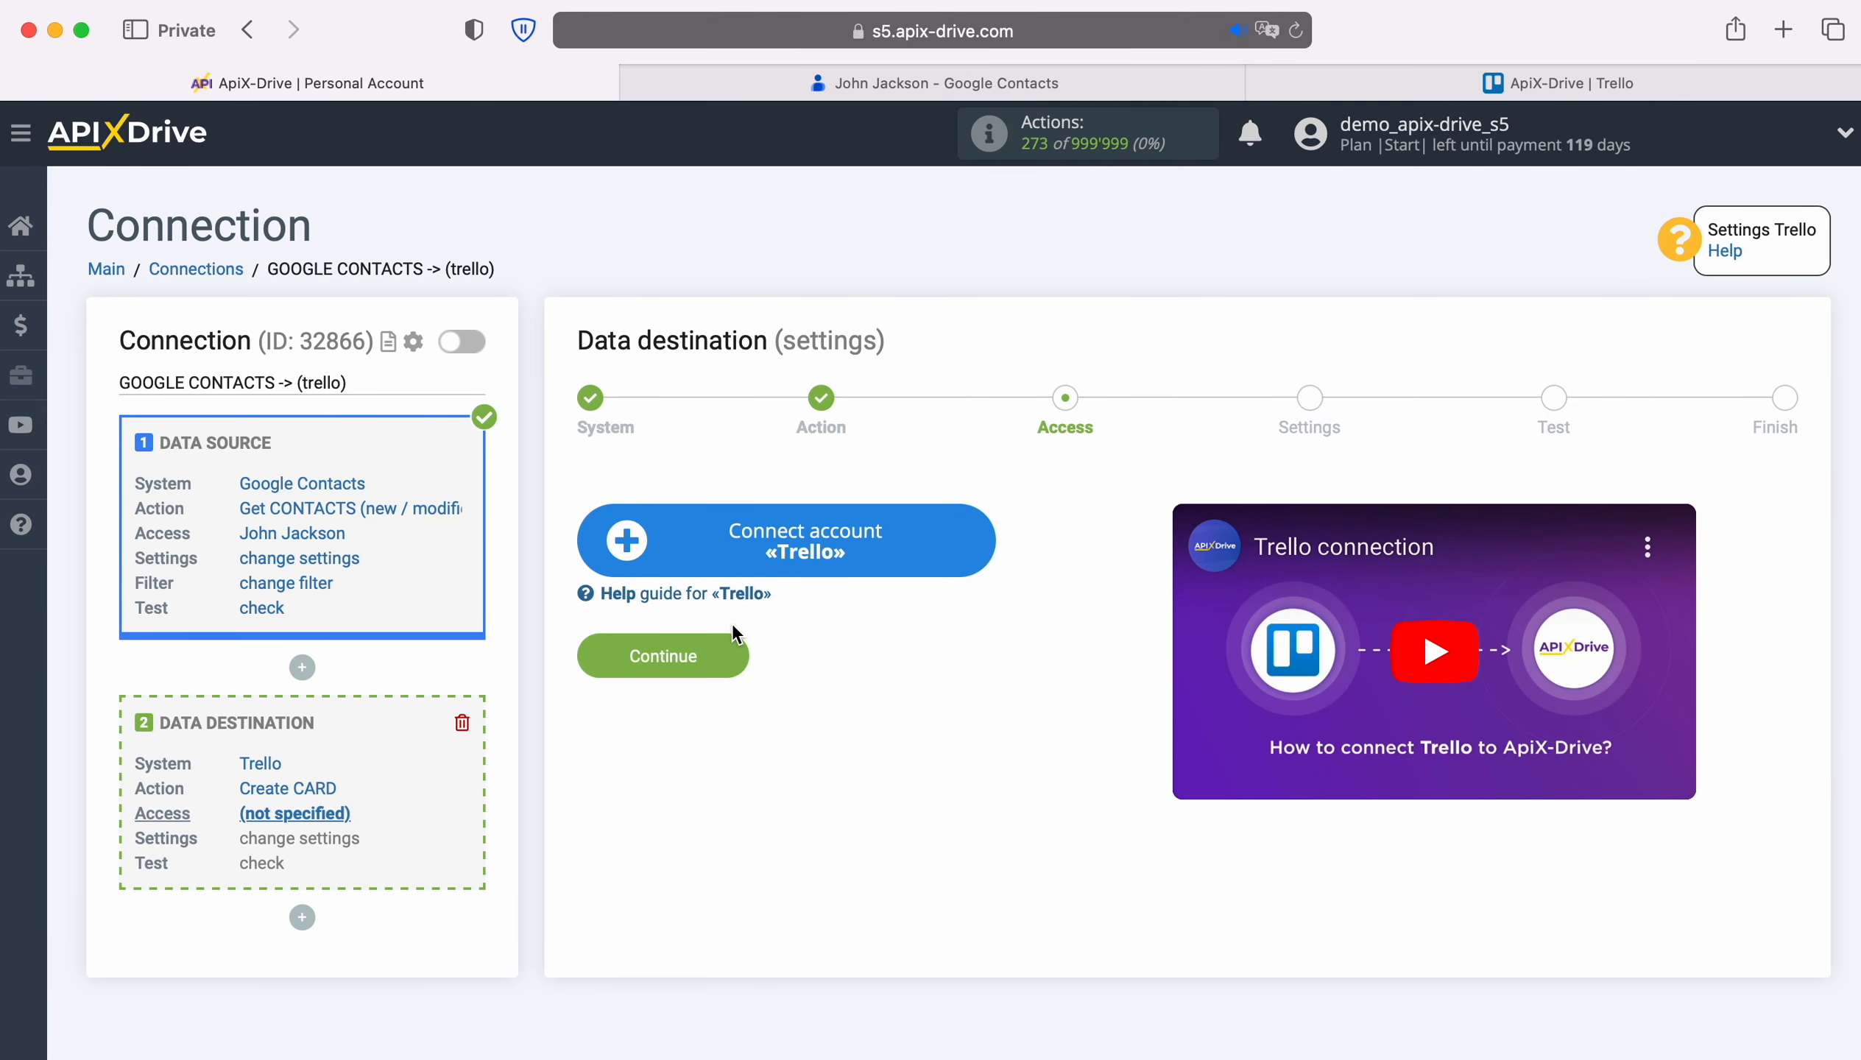
Start connecting a Trello account to ApiX Drive and log in with the account e-mail and password
{"action": "left_click", "coordinate": [982, 532]}
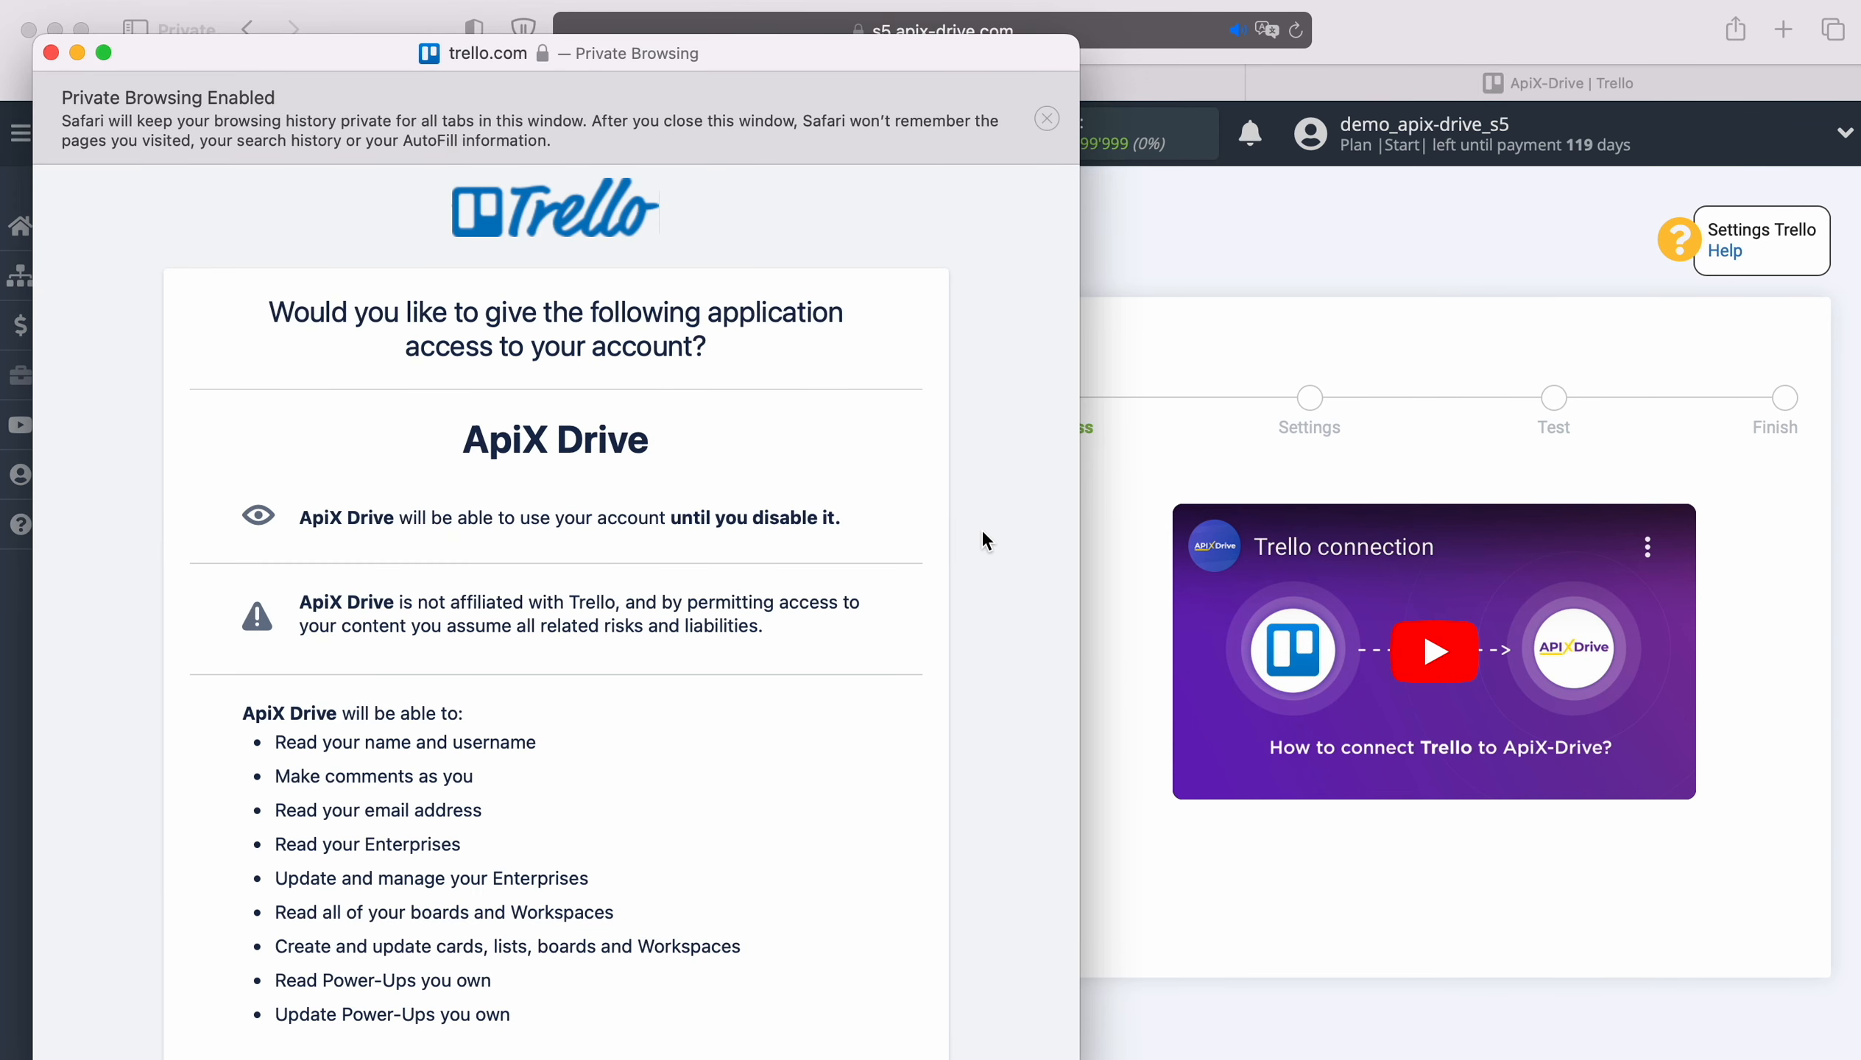
{"action": "scroll", "coordinate": [983, 532], "scroll_direction": "down", "scroll_amount": 5}
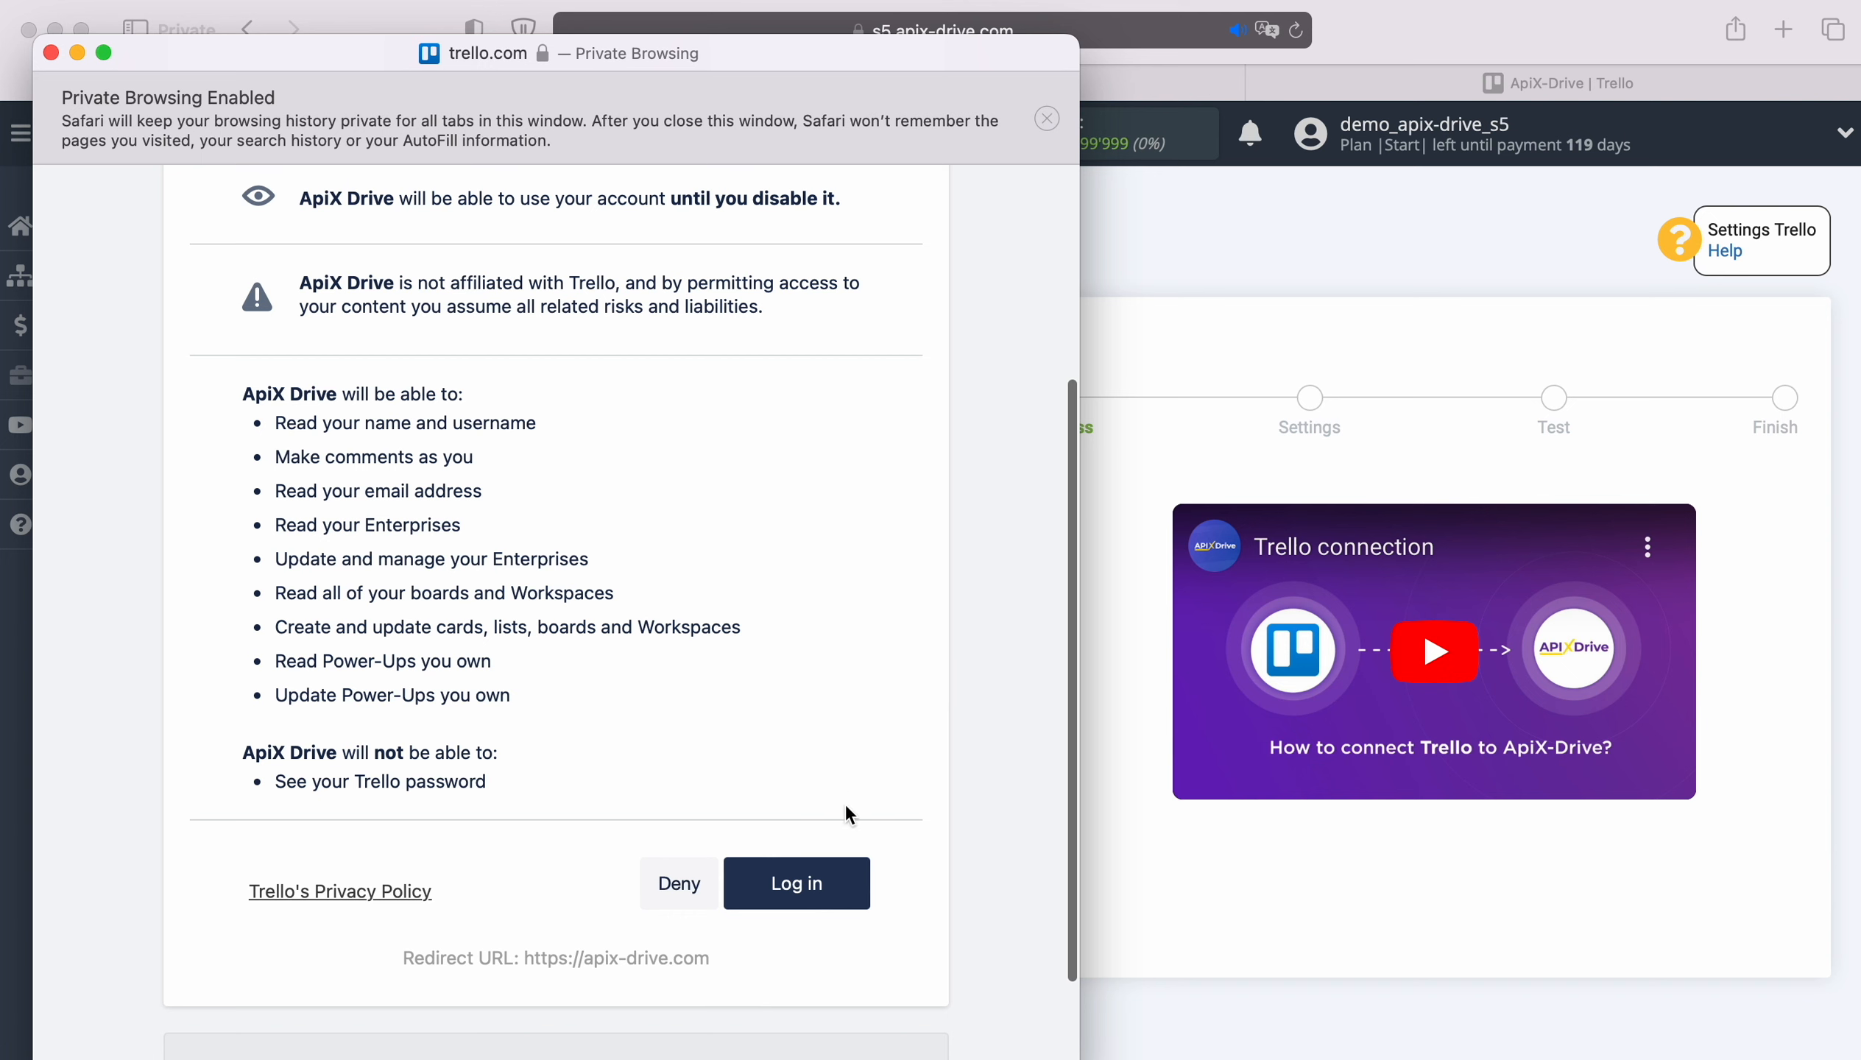
{"action": "left_click", "coordinate": [835, 875]}
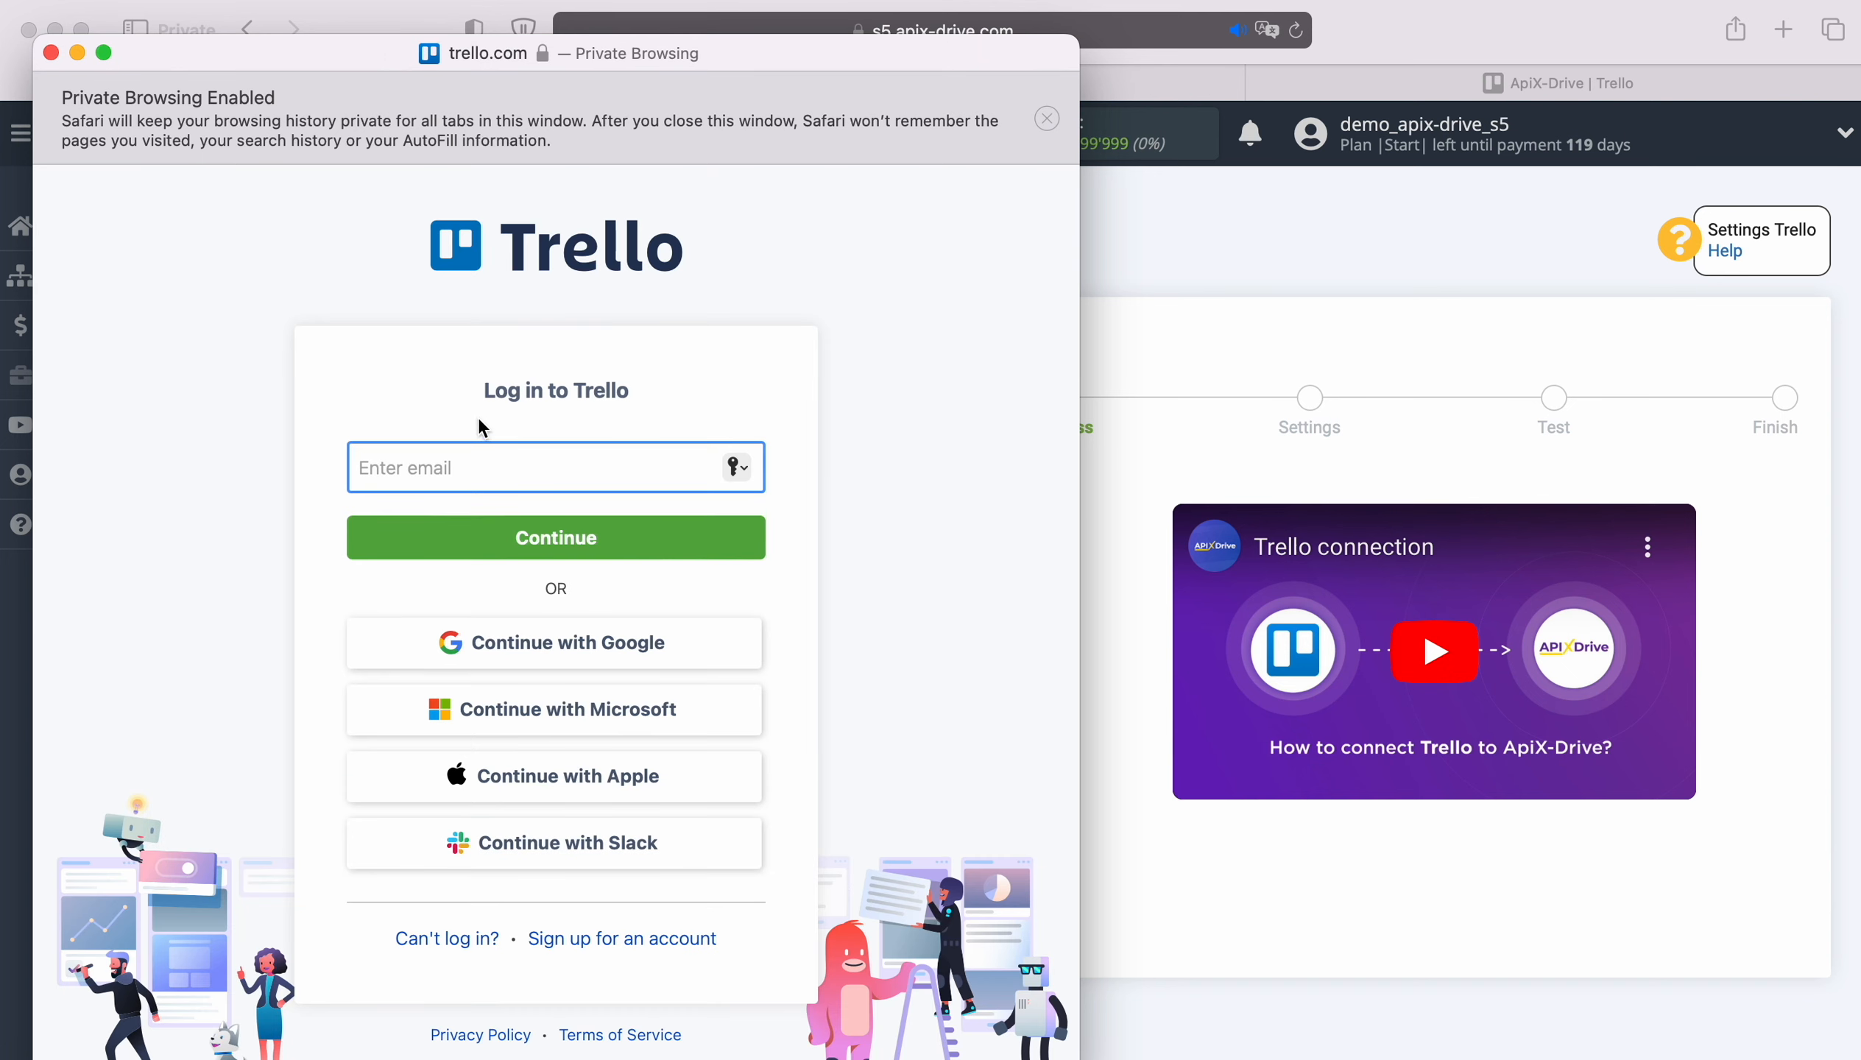
{"action": "right_click", "coordinate": [479, 465]}
{"action": "left_click", "coordinate": [537, 528]}
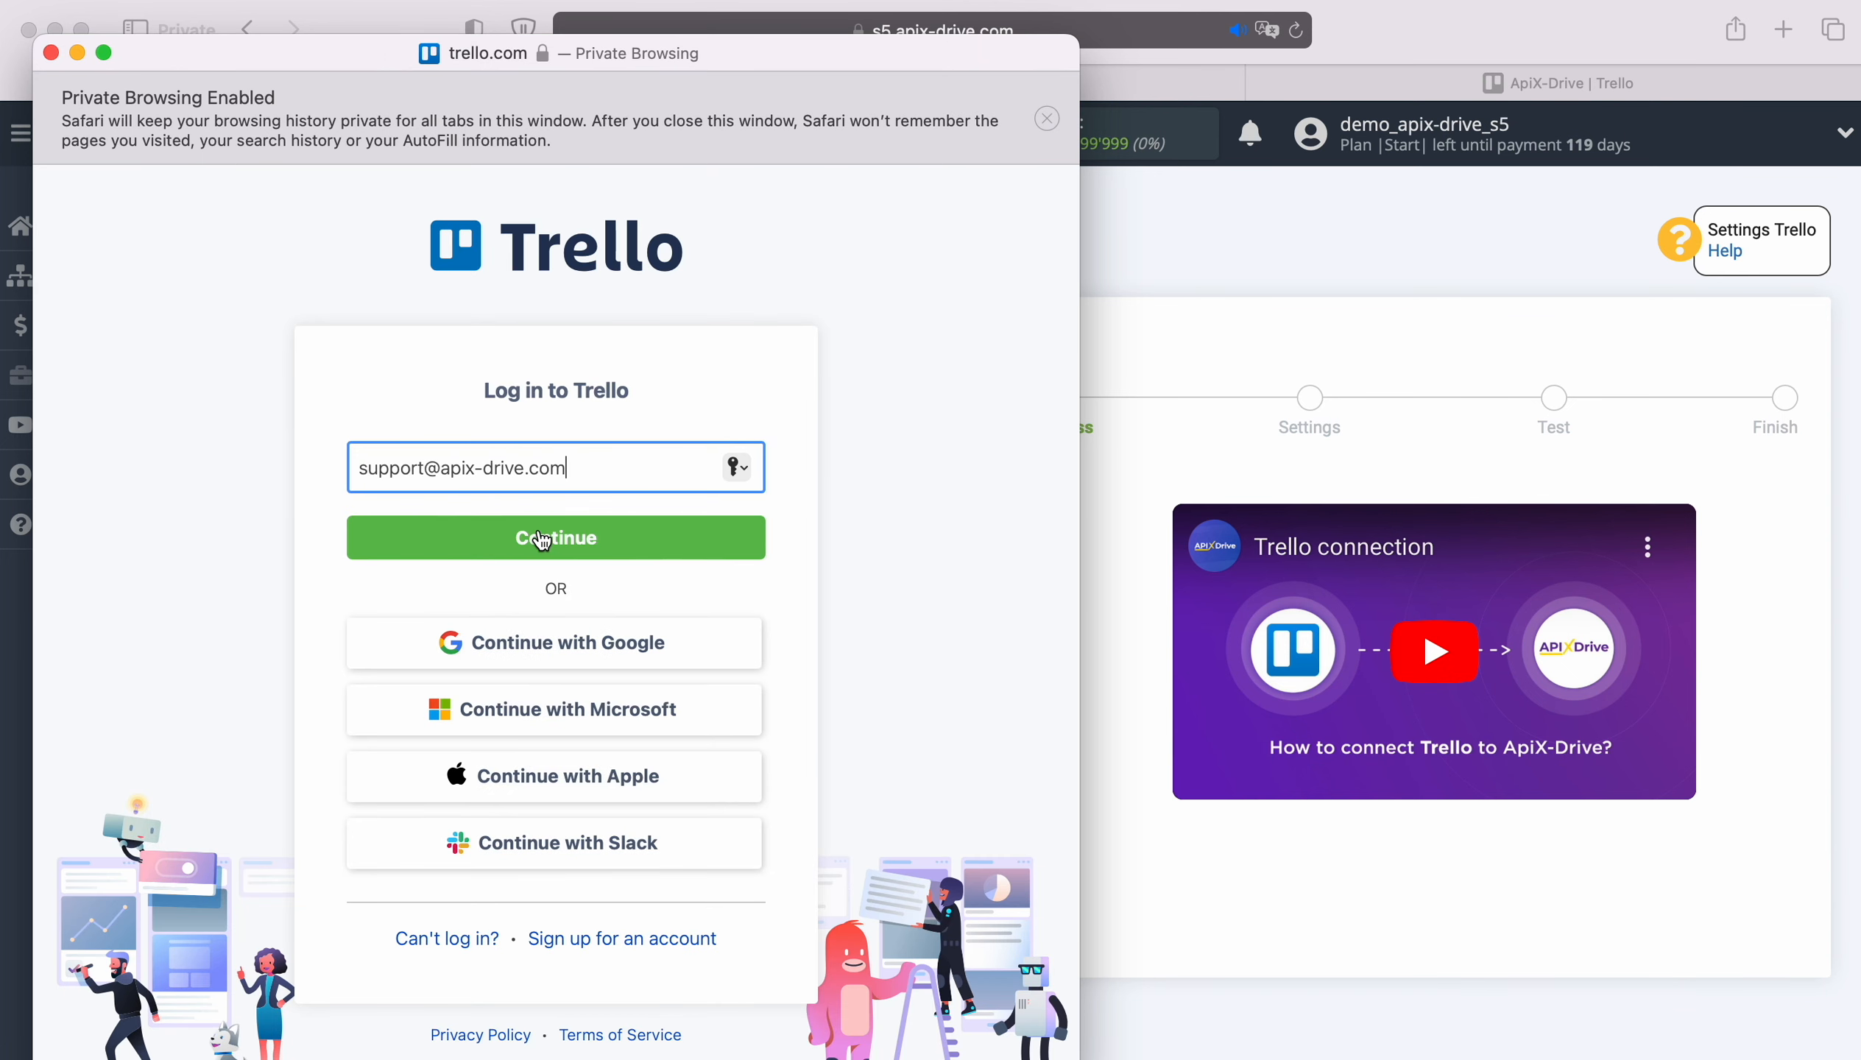
{"action": "left_click", "coordinate": [616, 534]}
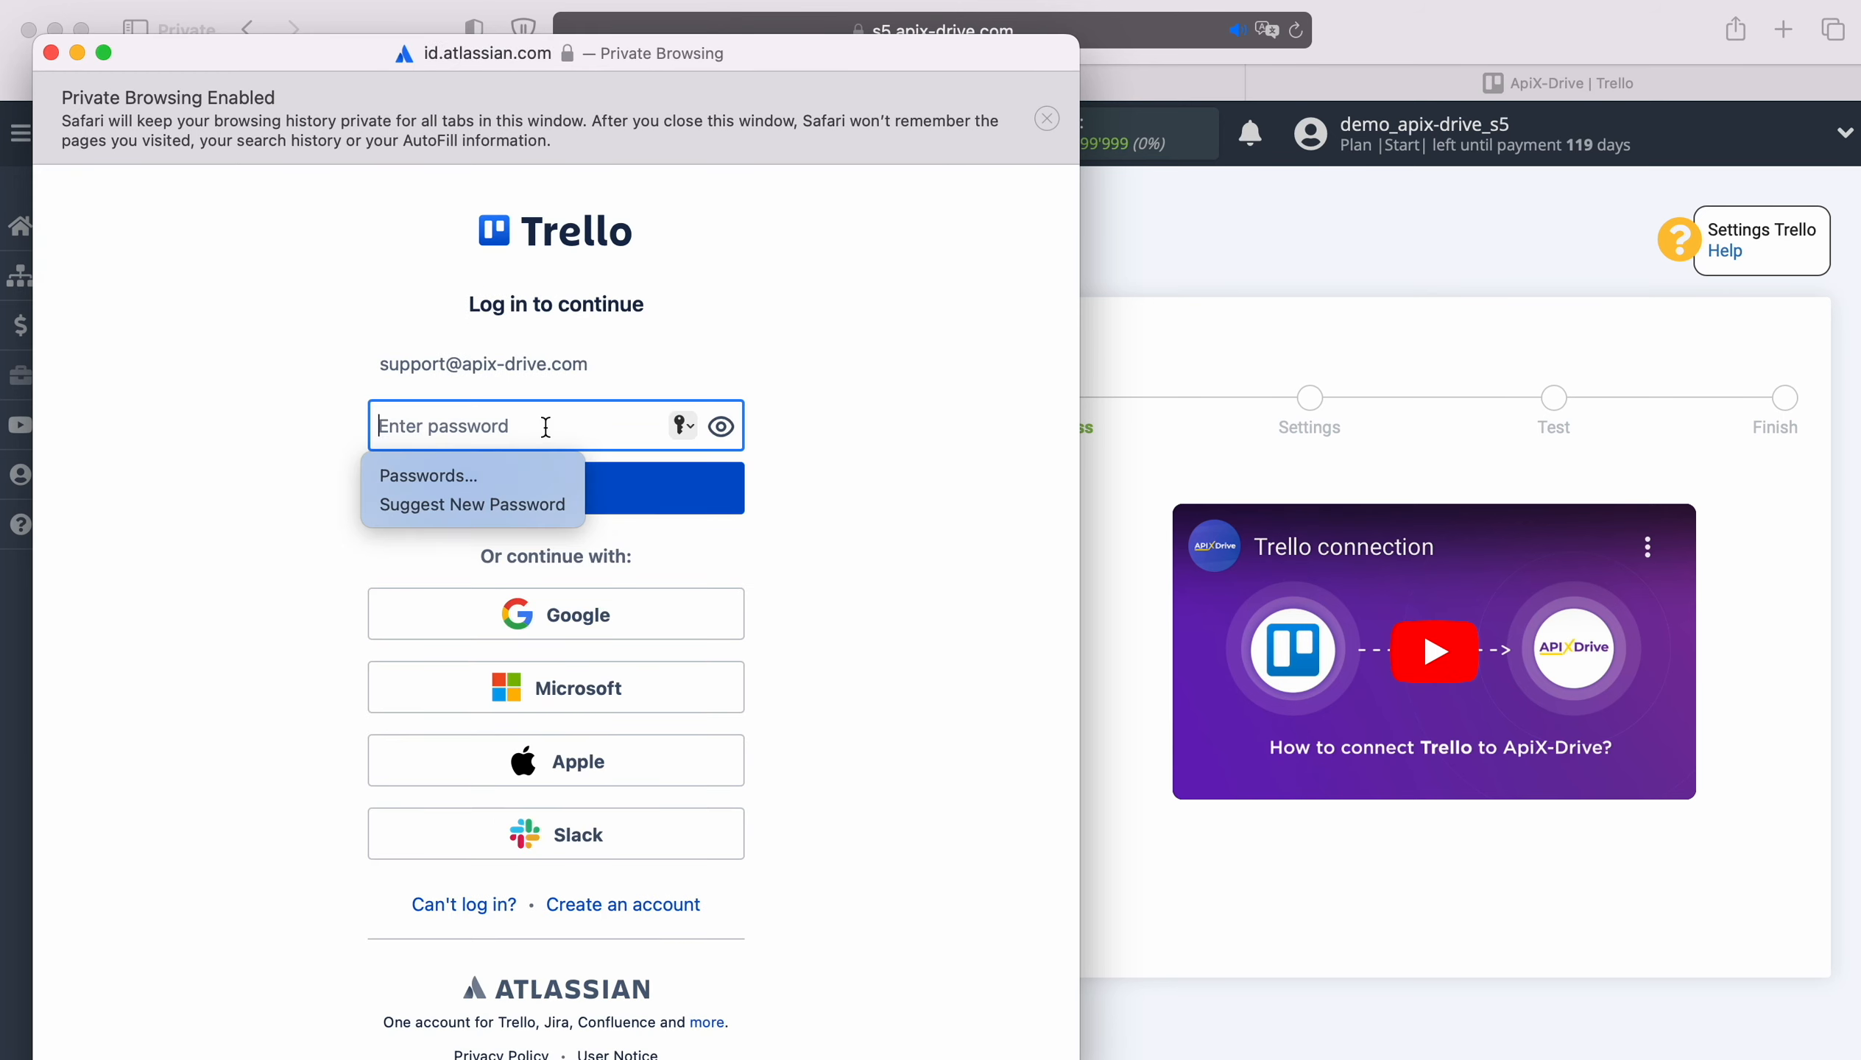
{"action": "type", "text": "••••••••••"}
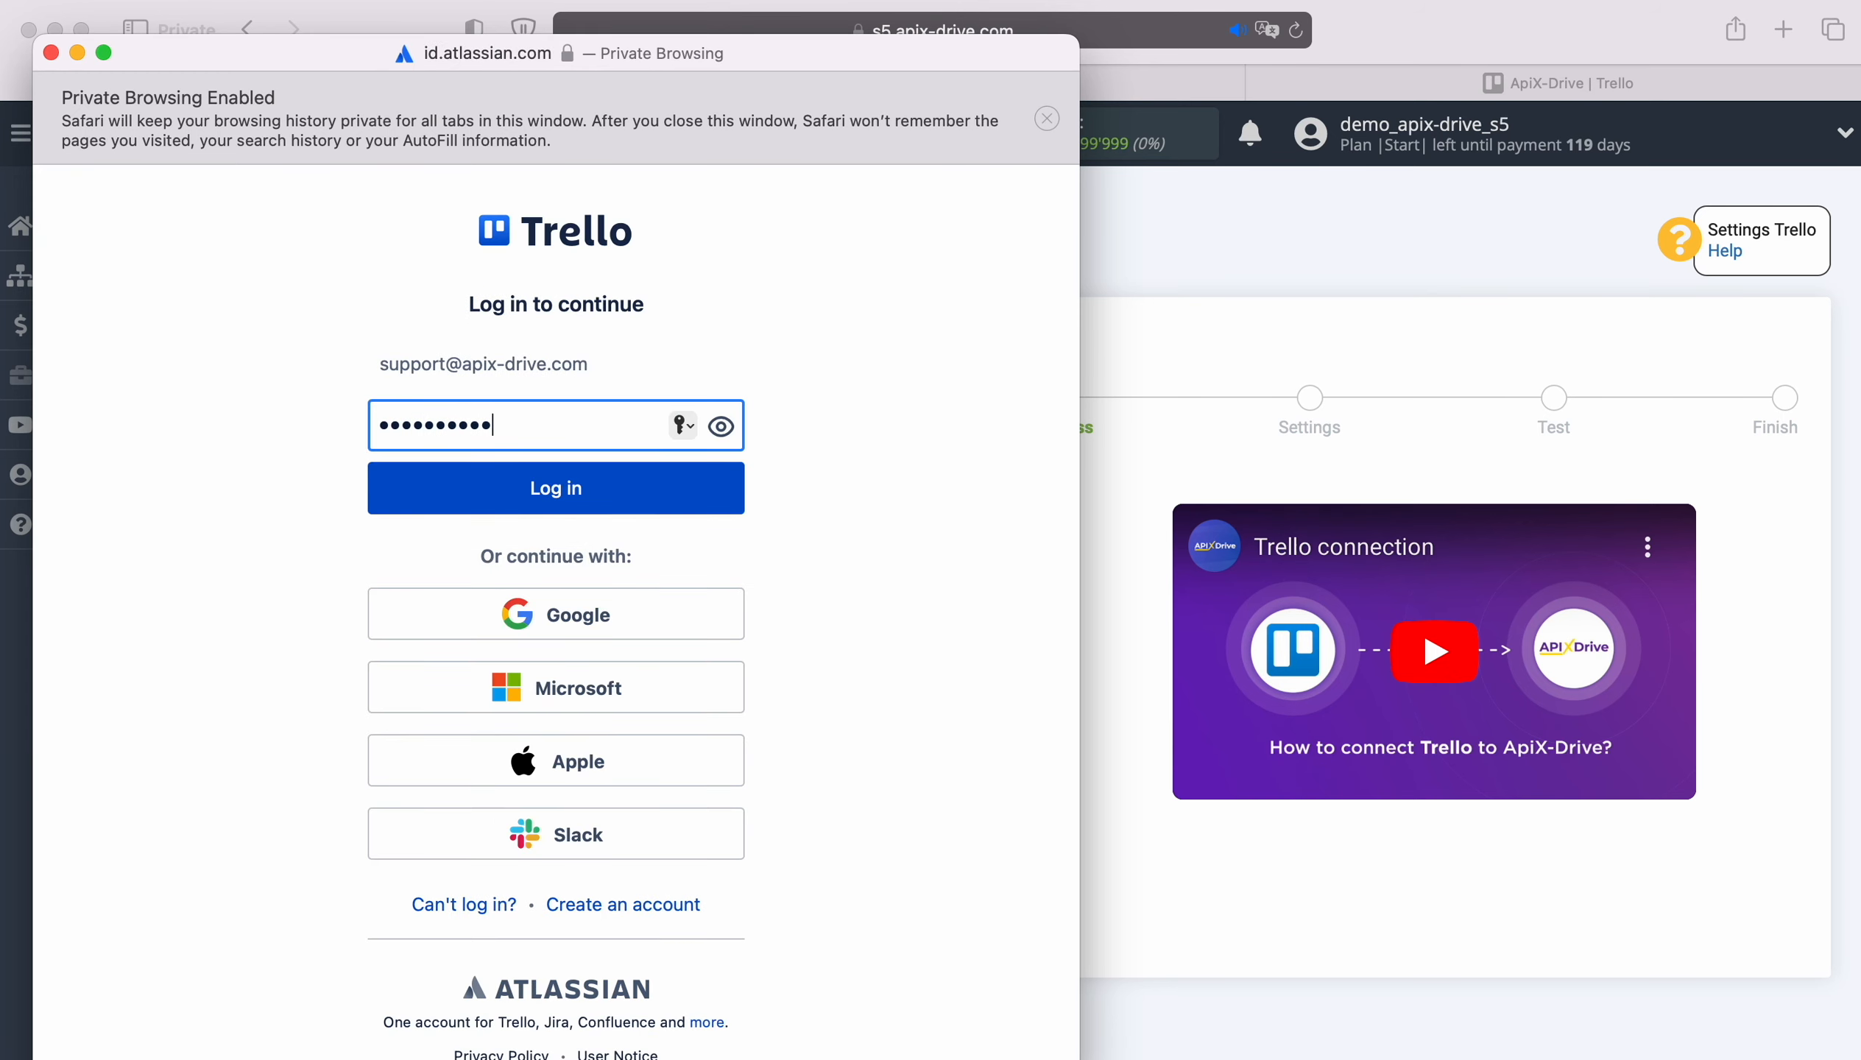
{"action": "type", "text": "••"}
{"action": "left_click", "coordinate": [589, 482]}
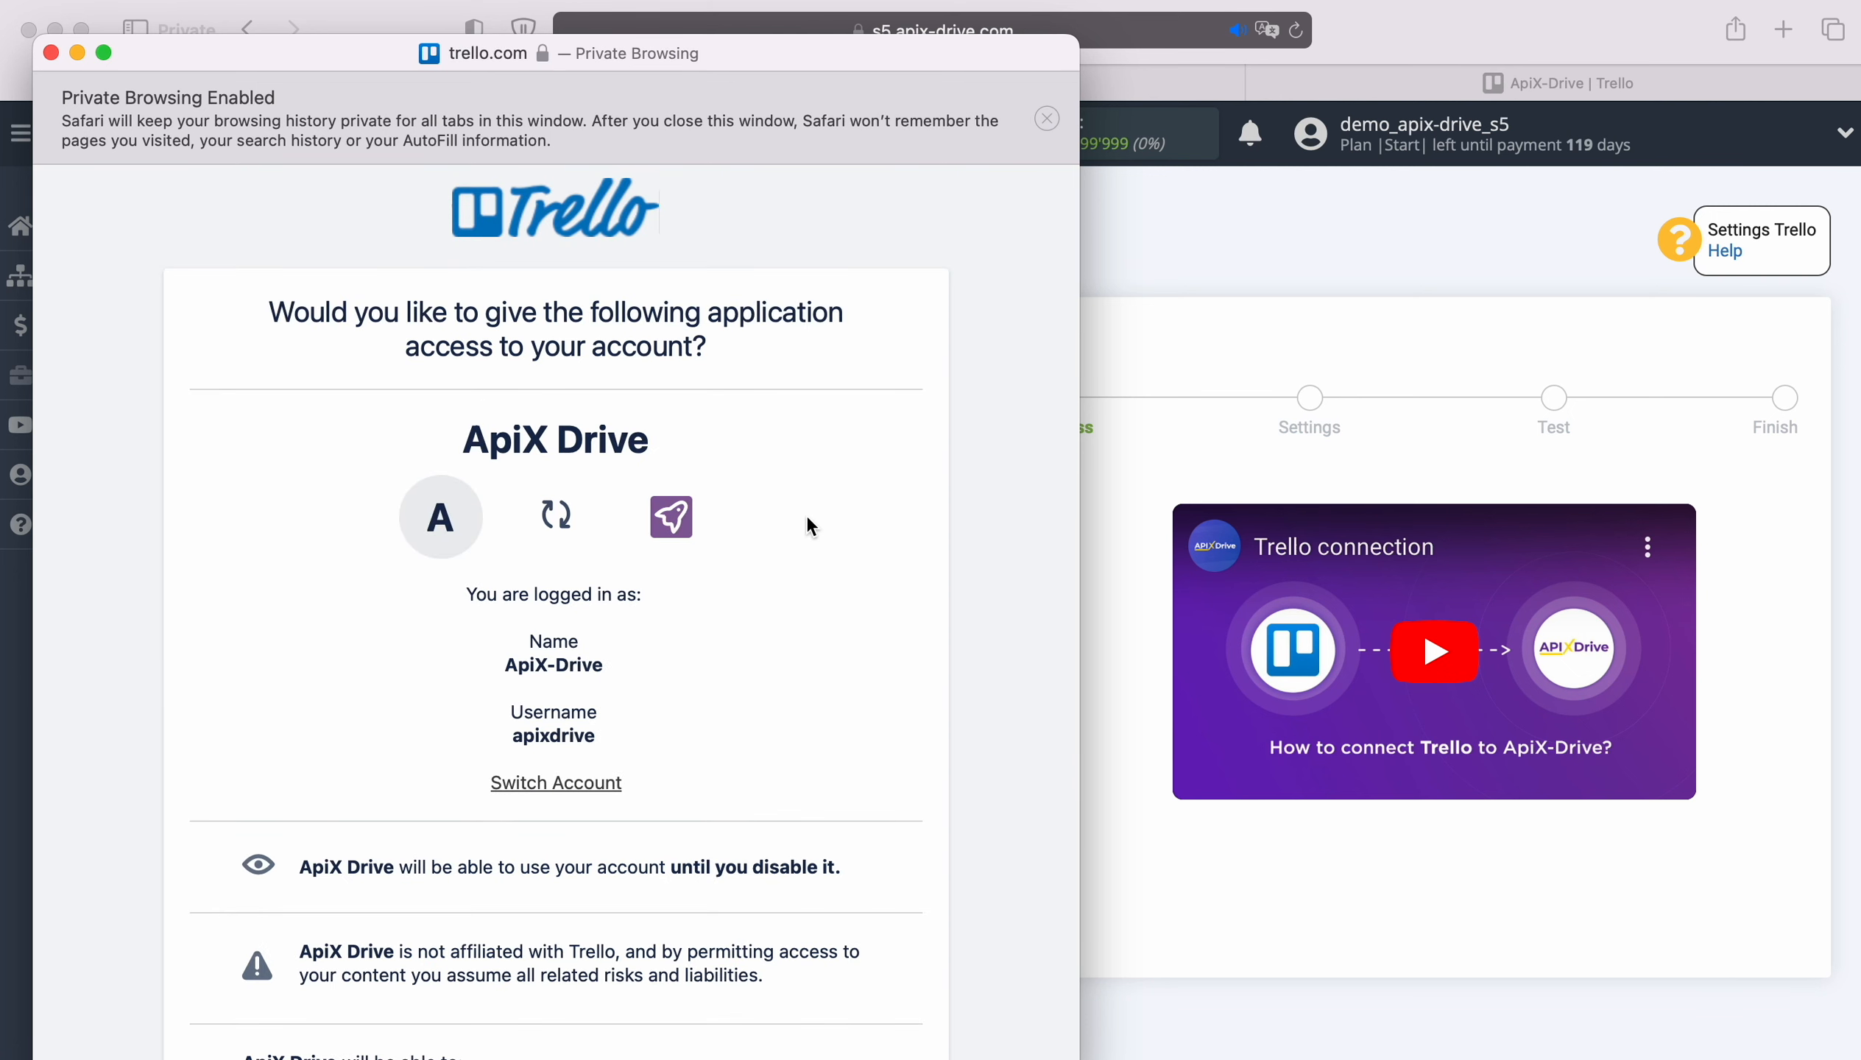
Review the permissions ApiX Drive requests and allow it access to the Trello account
{"action": "scroll", "coordinate": [892, 512], "scroll_direction": "down", "scroll_amount": 6}
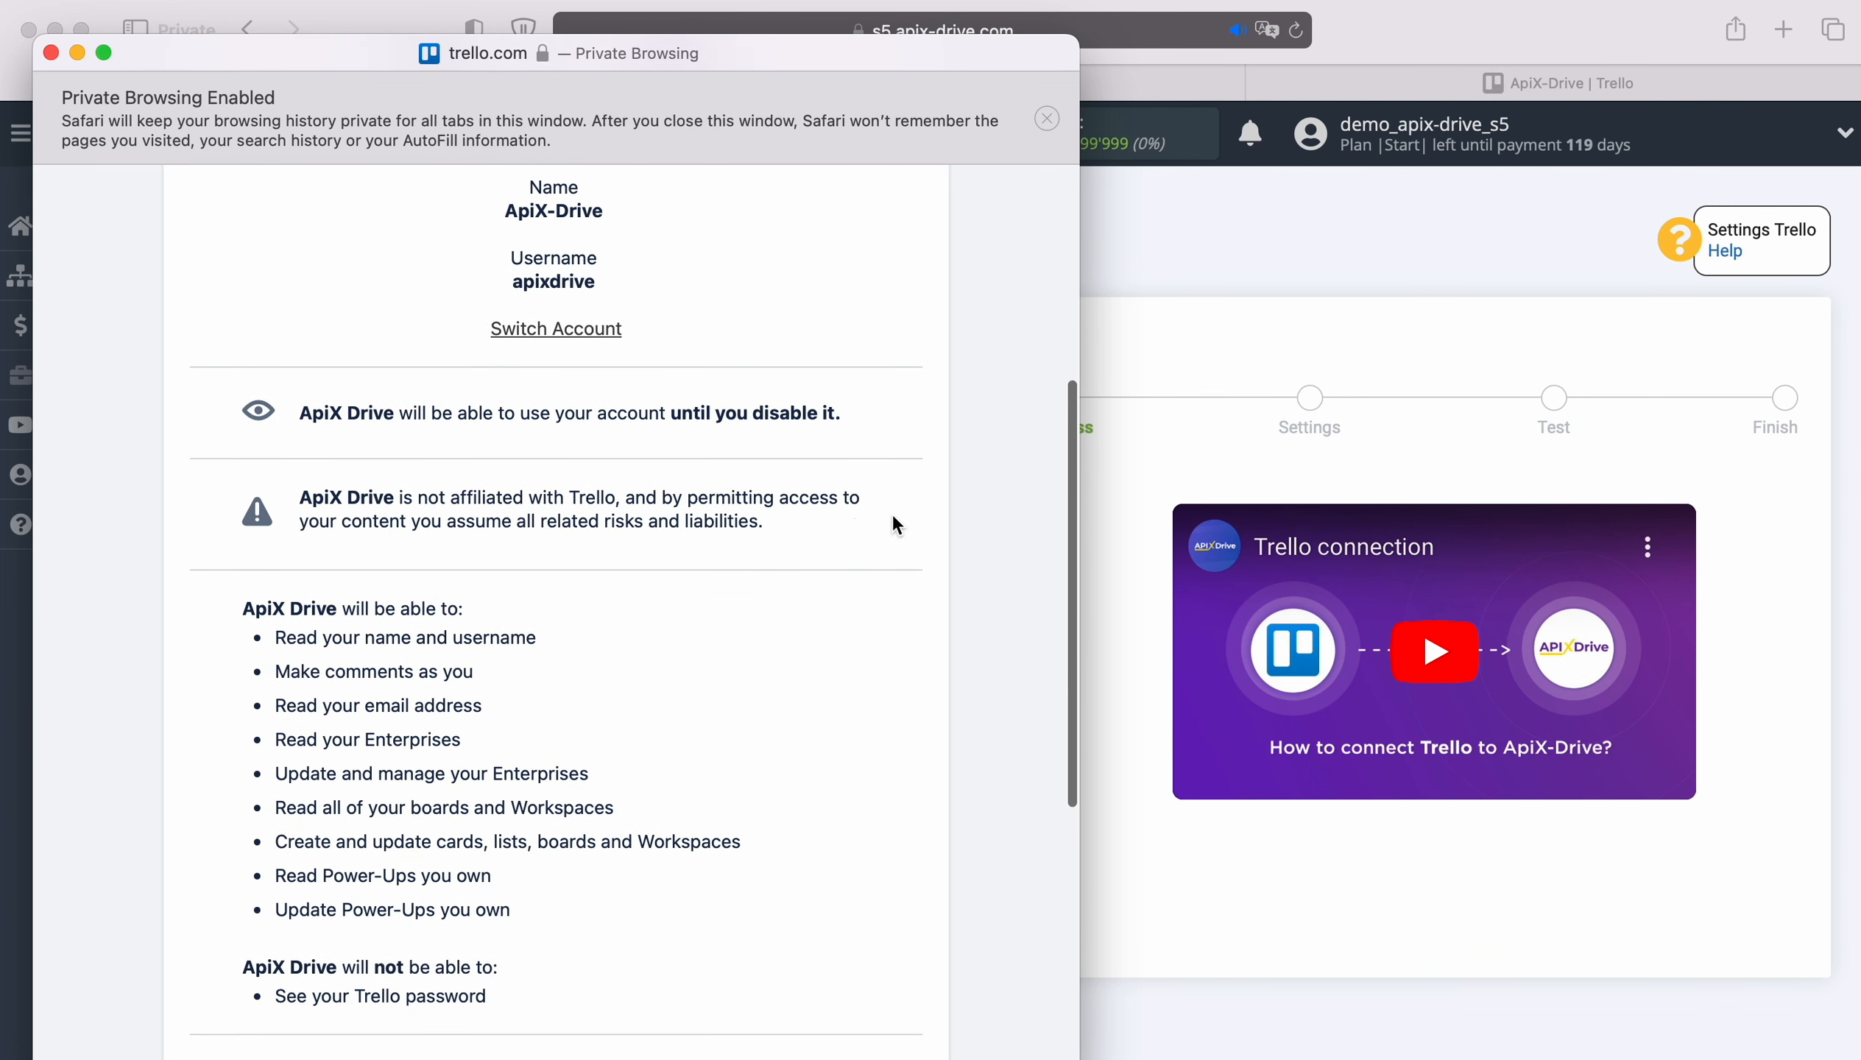
{"action": "scroll", "coordinate": [893, 517], "scroll_direction": "down", "scroll_amount": 5}
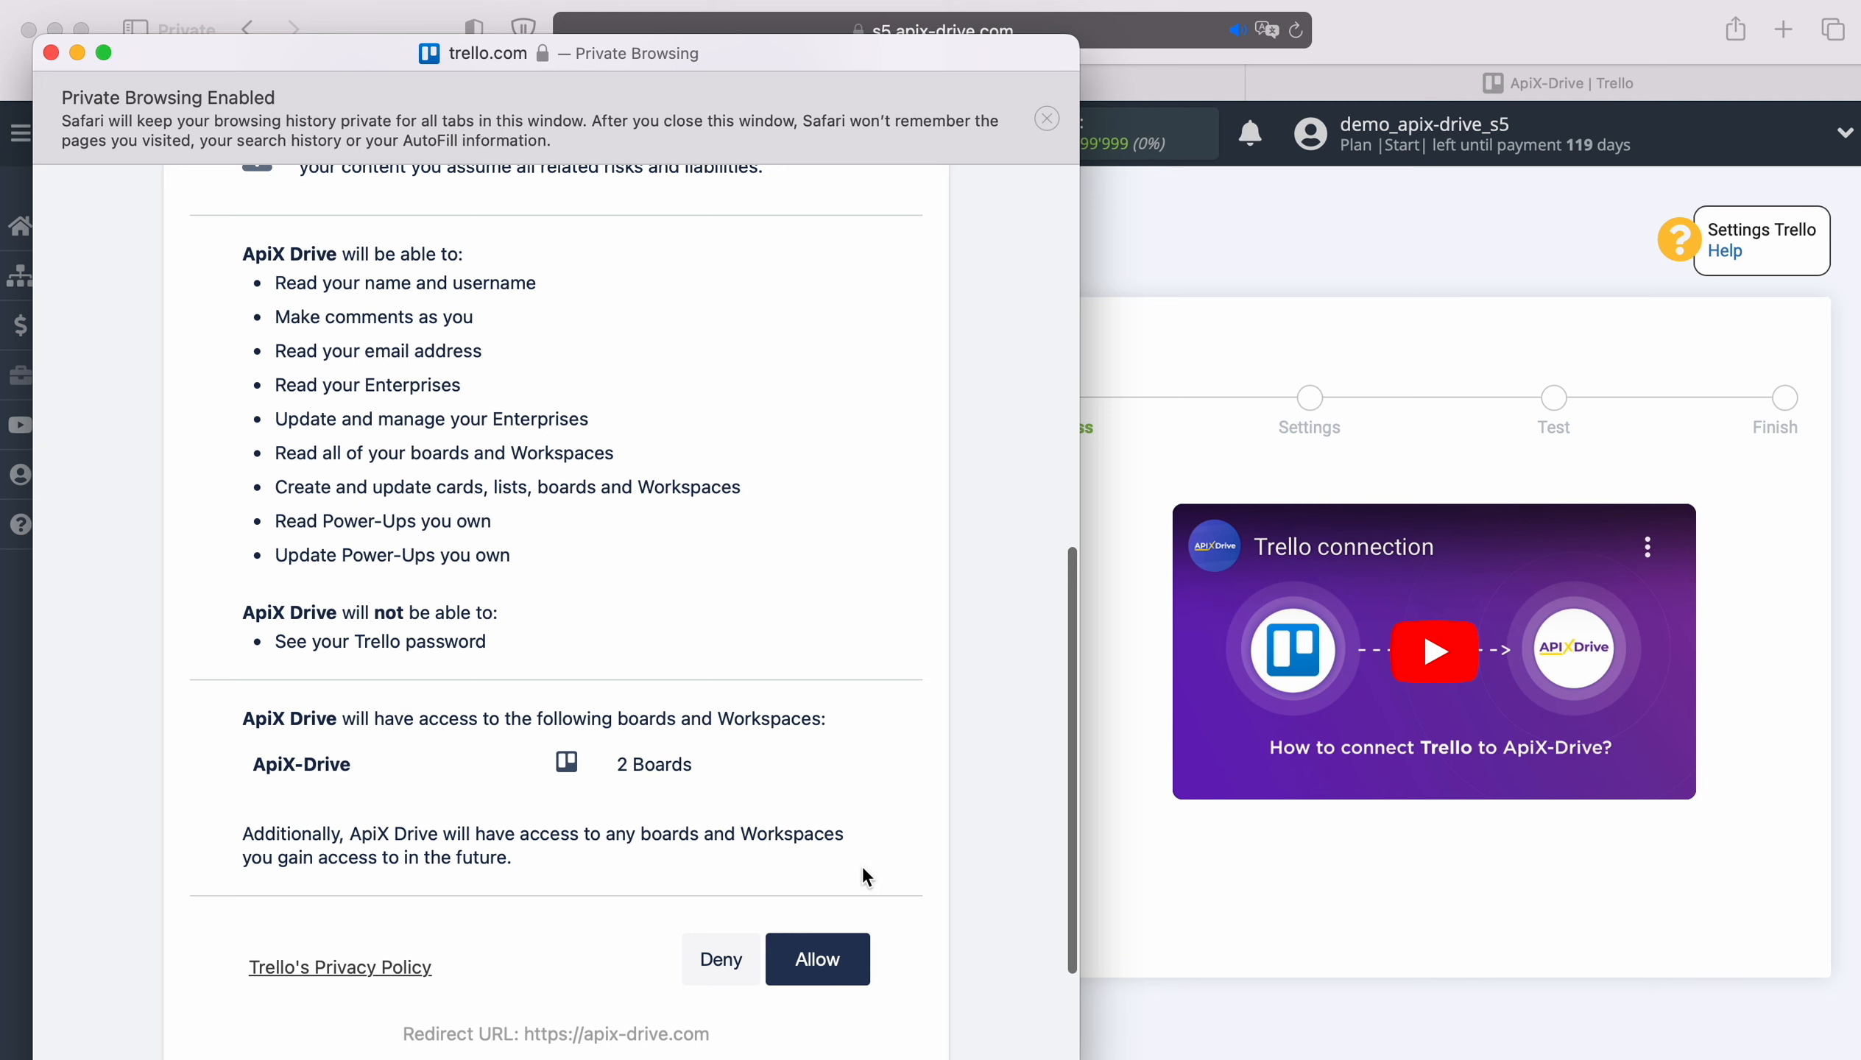
{"action": "left_click", "coordinate": [820, 958]}
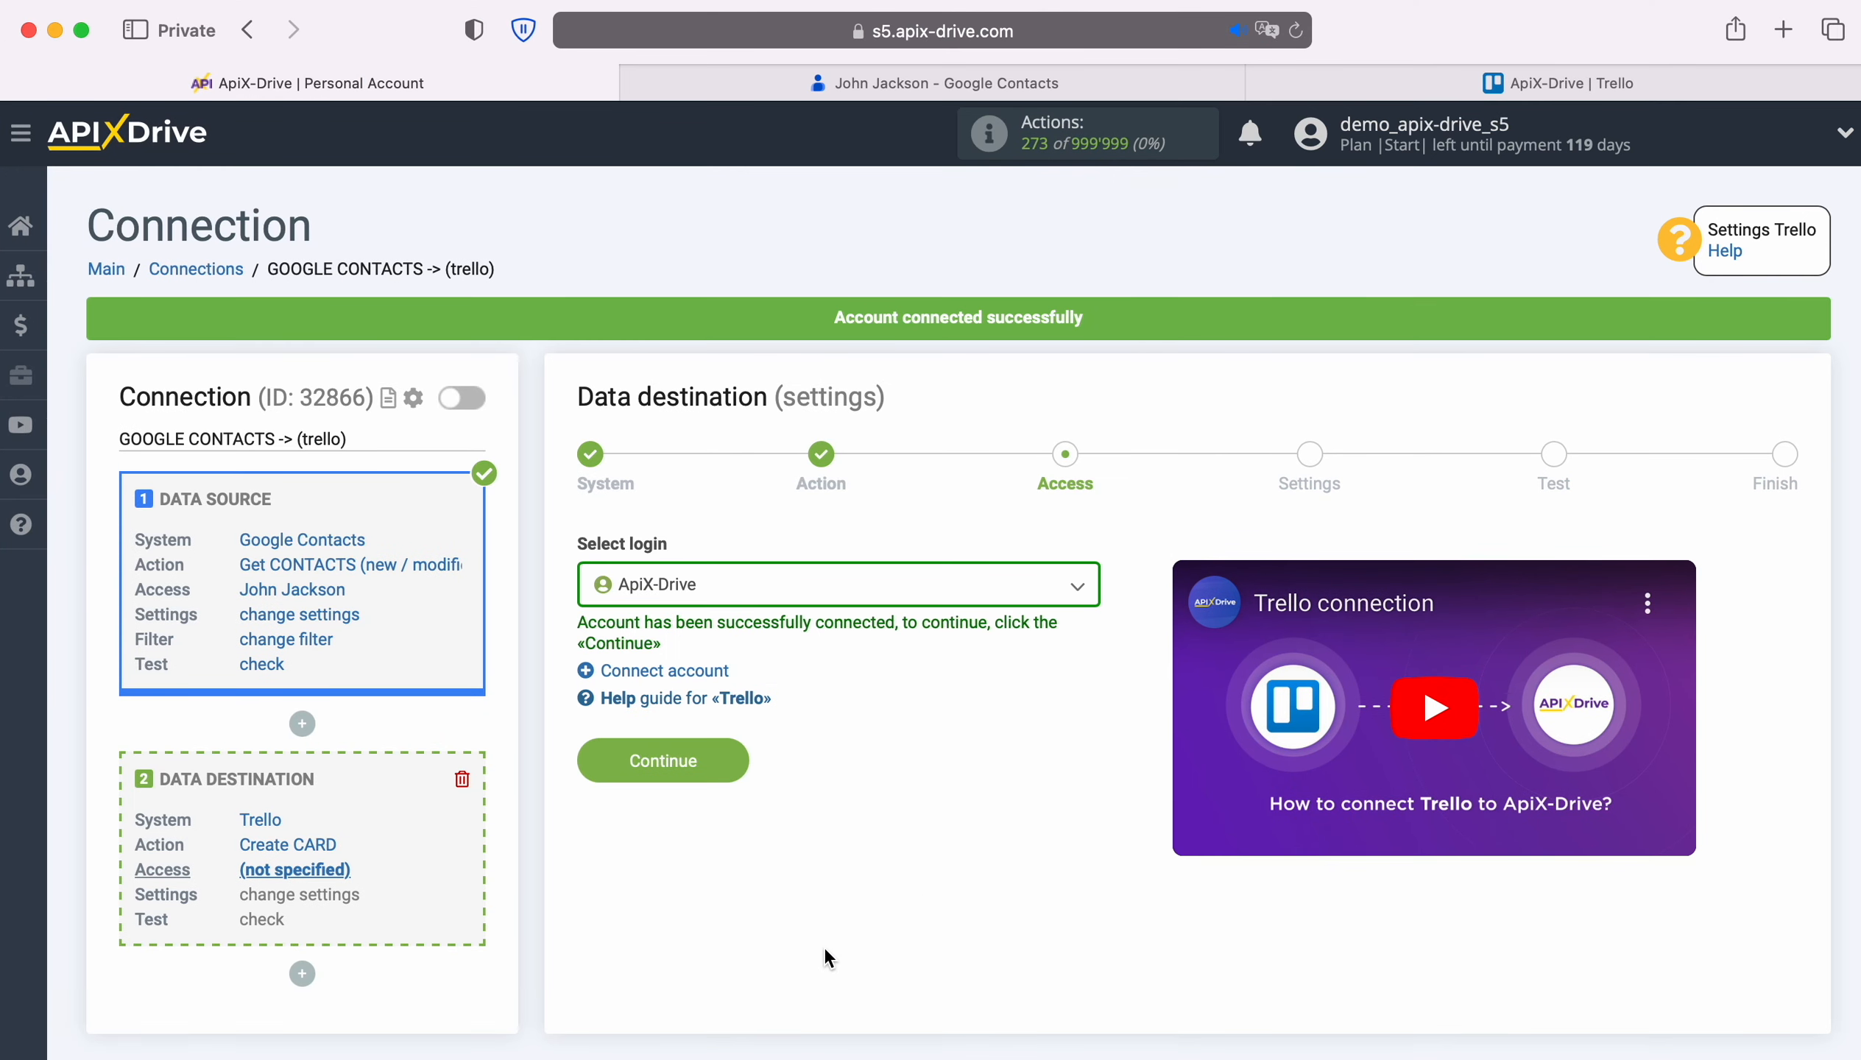
Select the connected ApiX-Drive login for the Trello destination and continue to its settings
{"action": "left_click", "coordinate": [862, 597]}
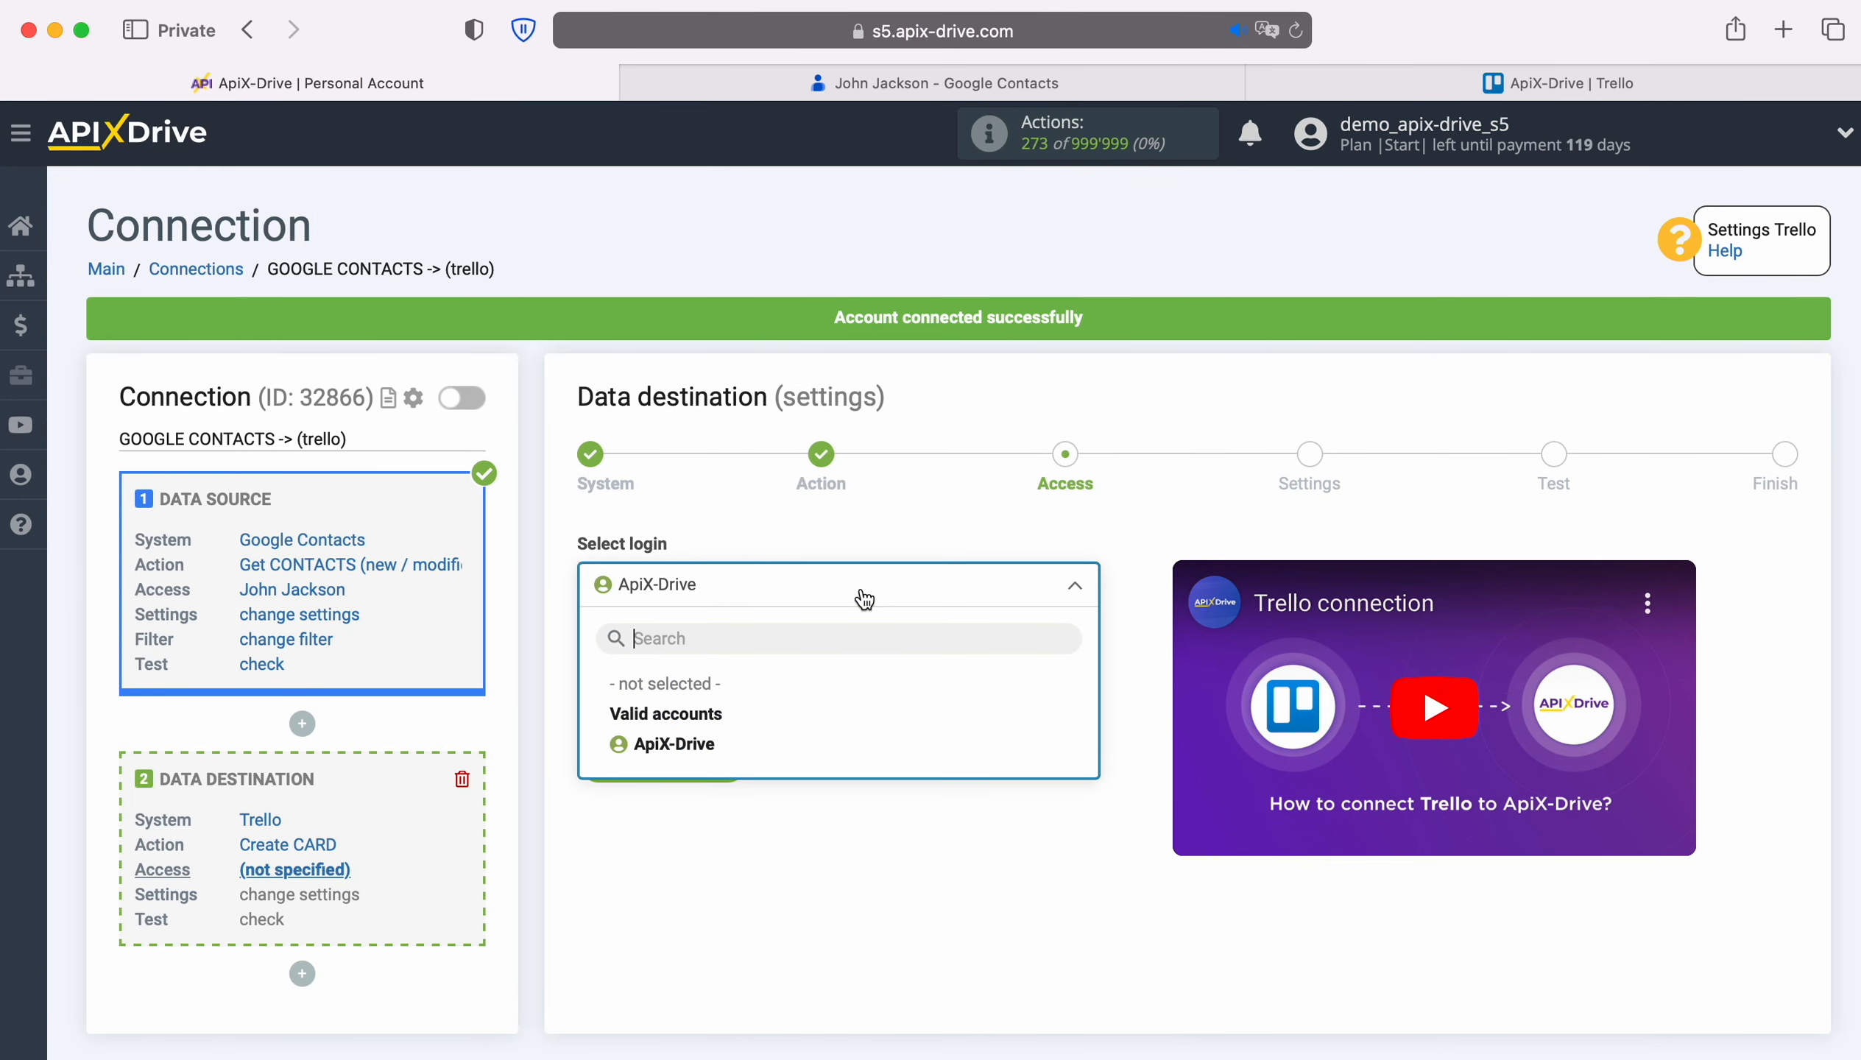
{"action": "left_click", "coordinate": [720, 744]}
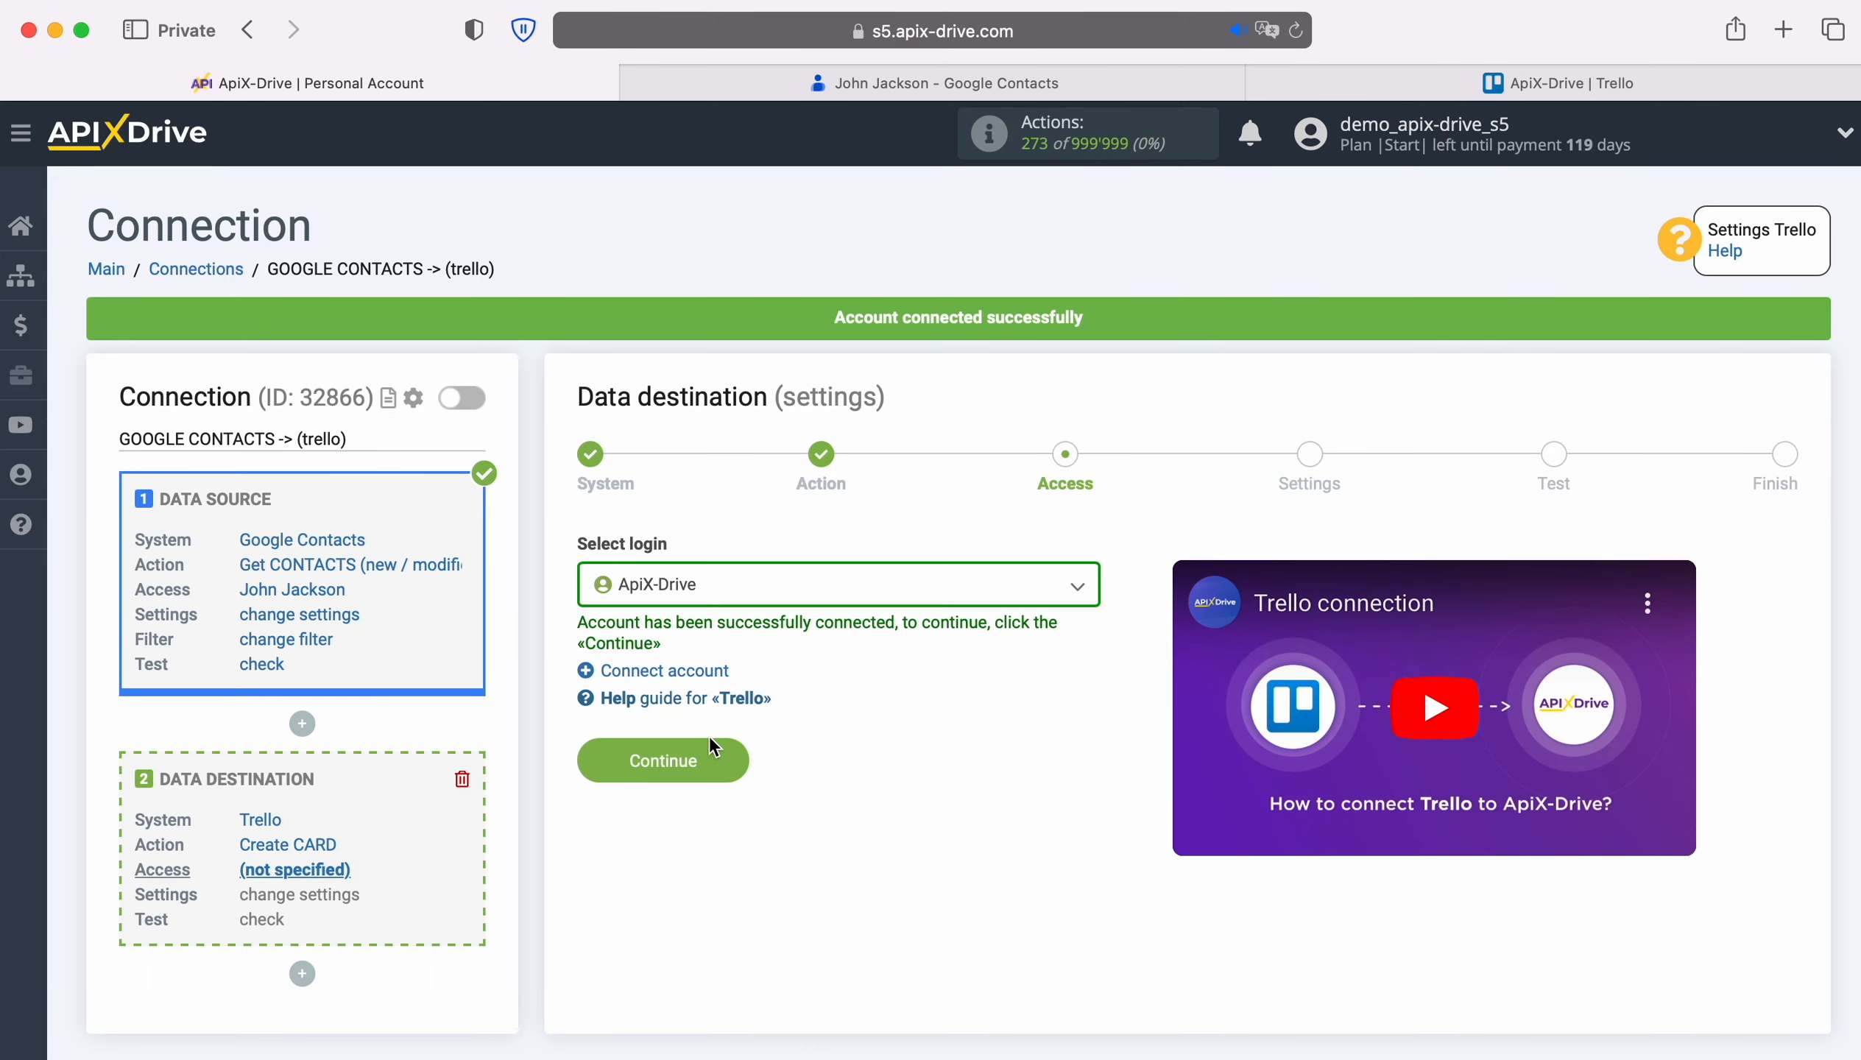
{"action": "left_click", "coordinate": [725, 763]}
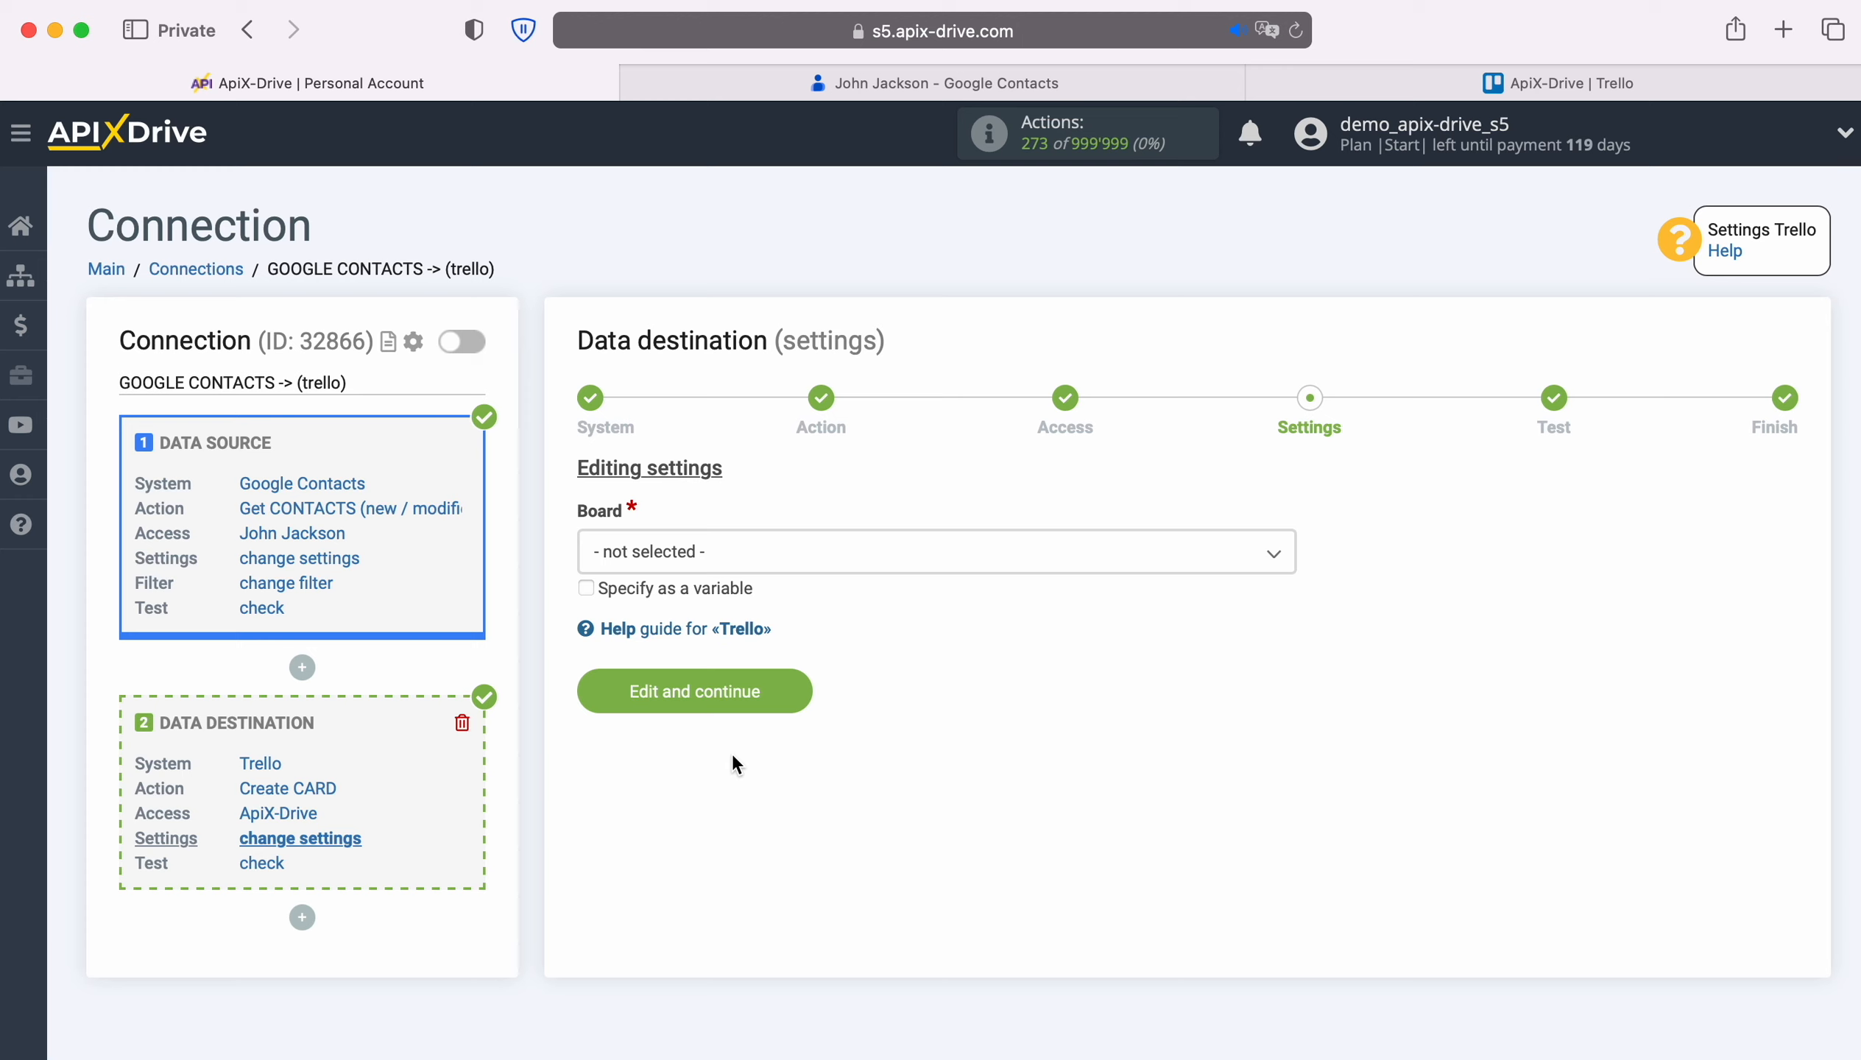
Set the destination board to ApiX-Drive and the list to Open
{"action": "left_click", "coordinate": [760, 553]}
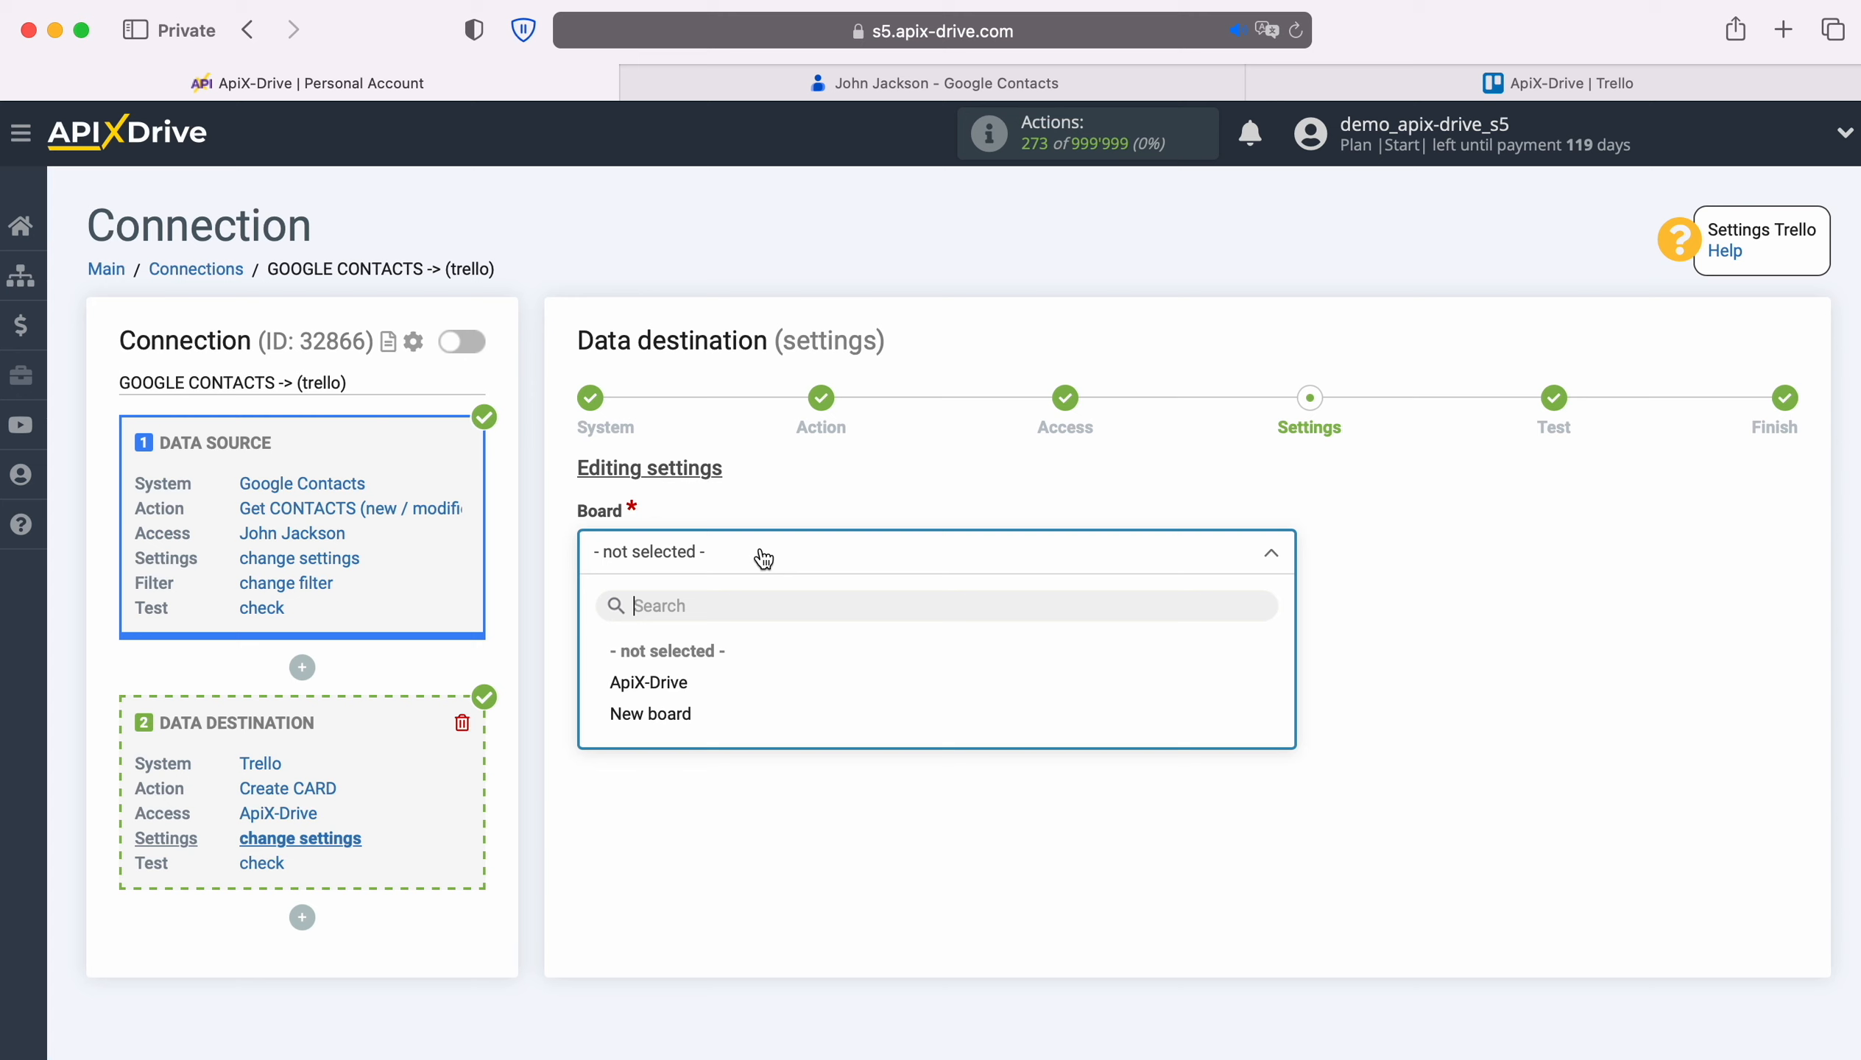
{"action": "left_click", "coordinate": [680, 684]}
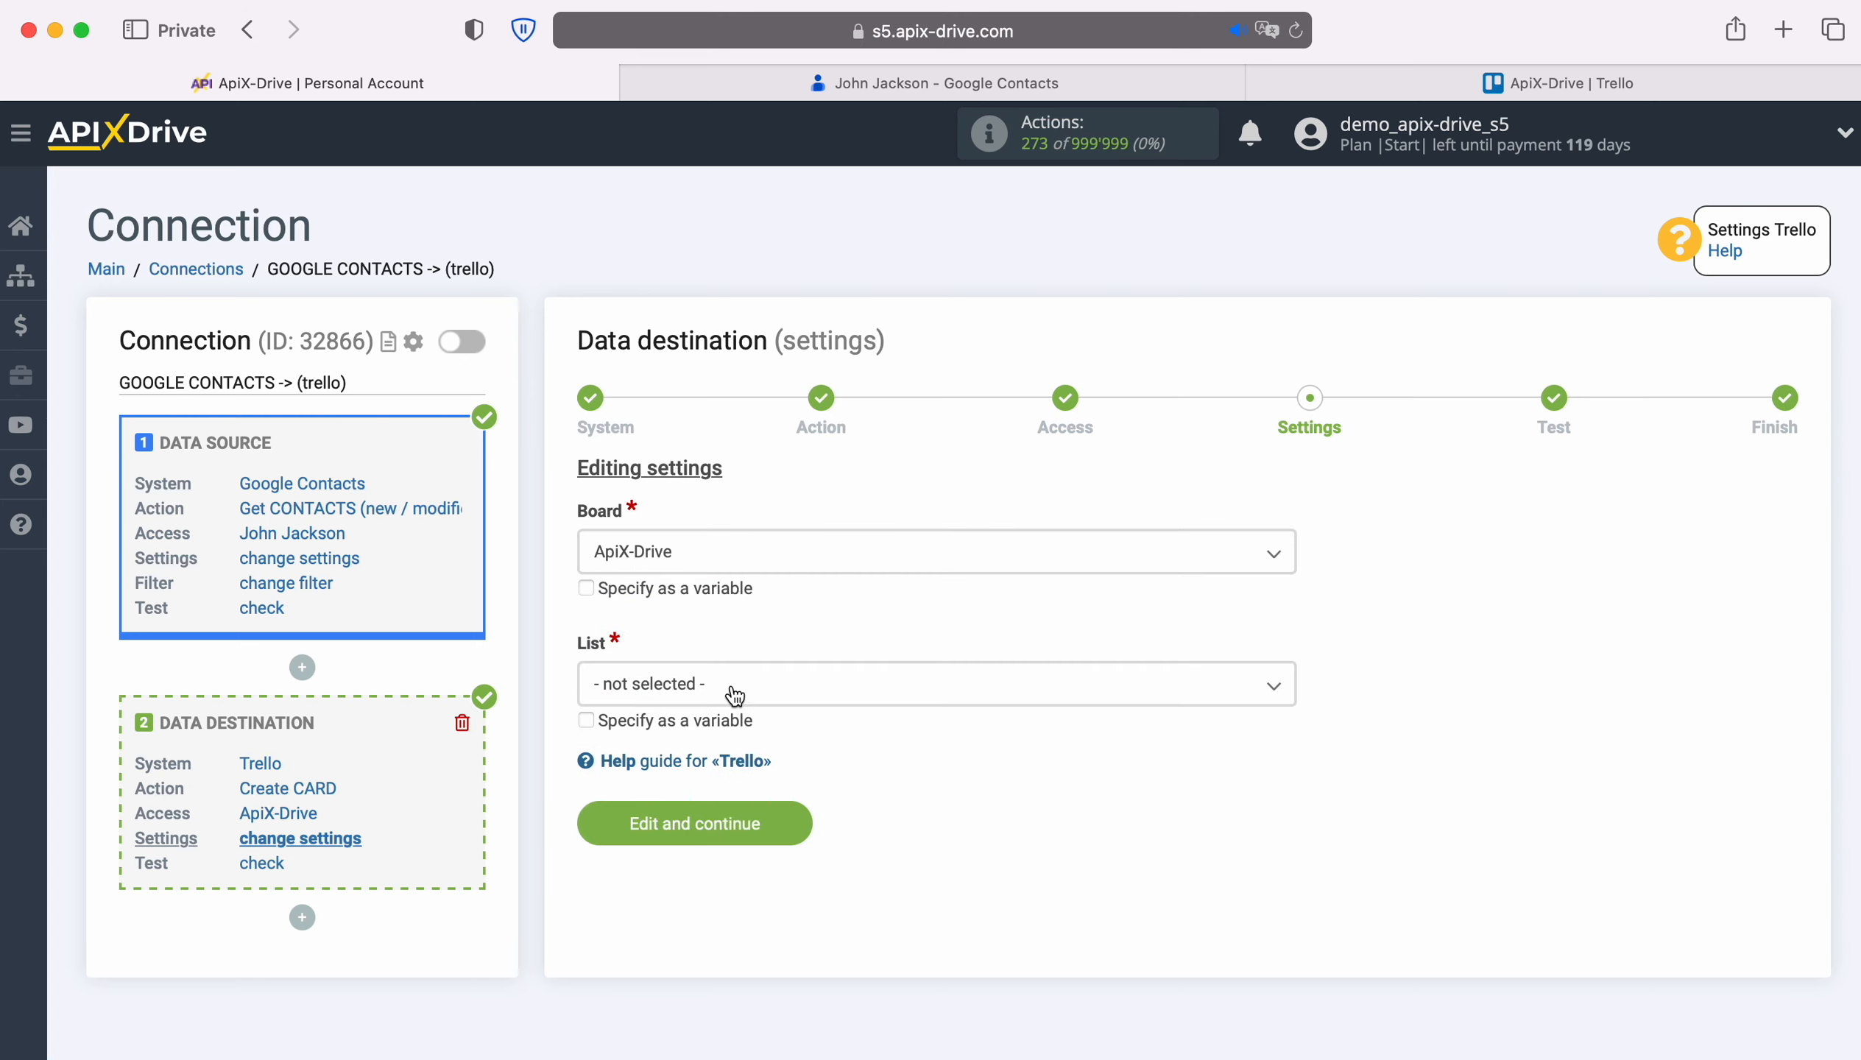
{"action": "left_click", "coordinate": [735, 694]}
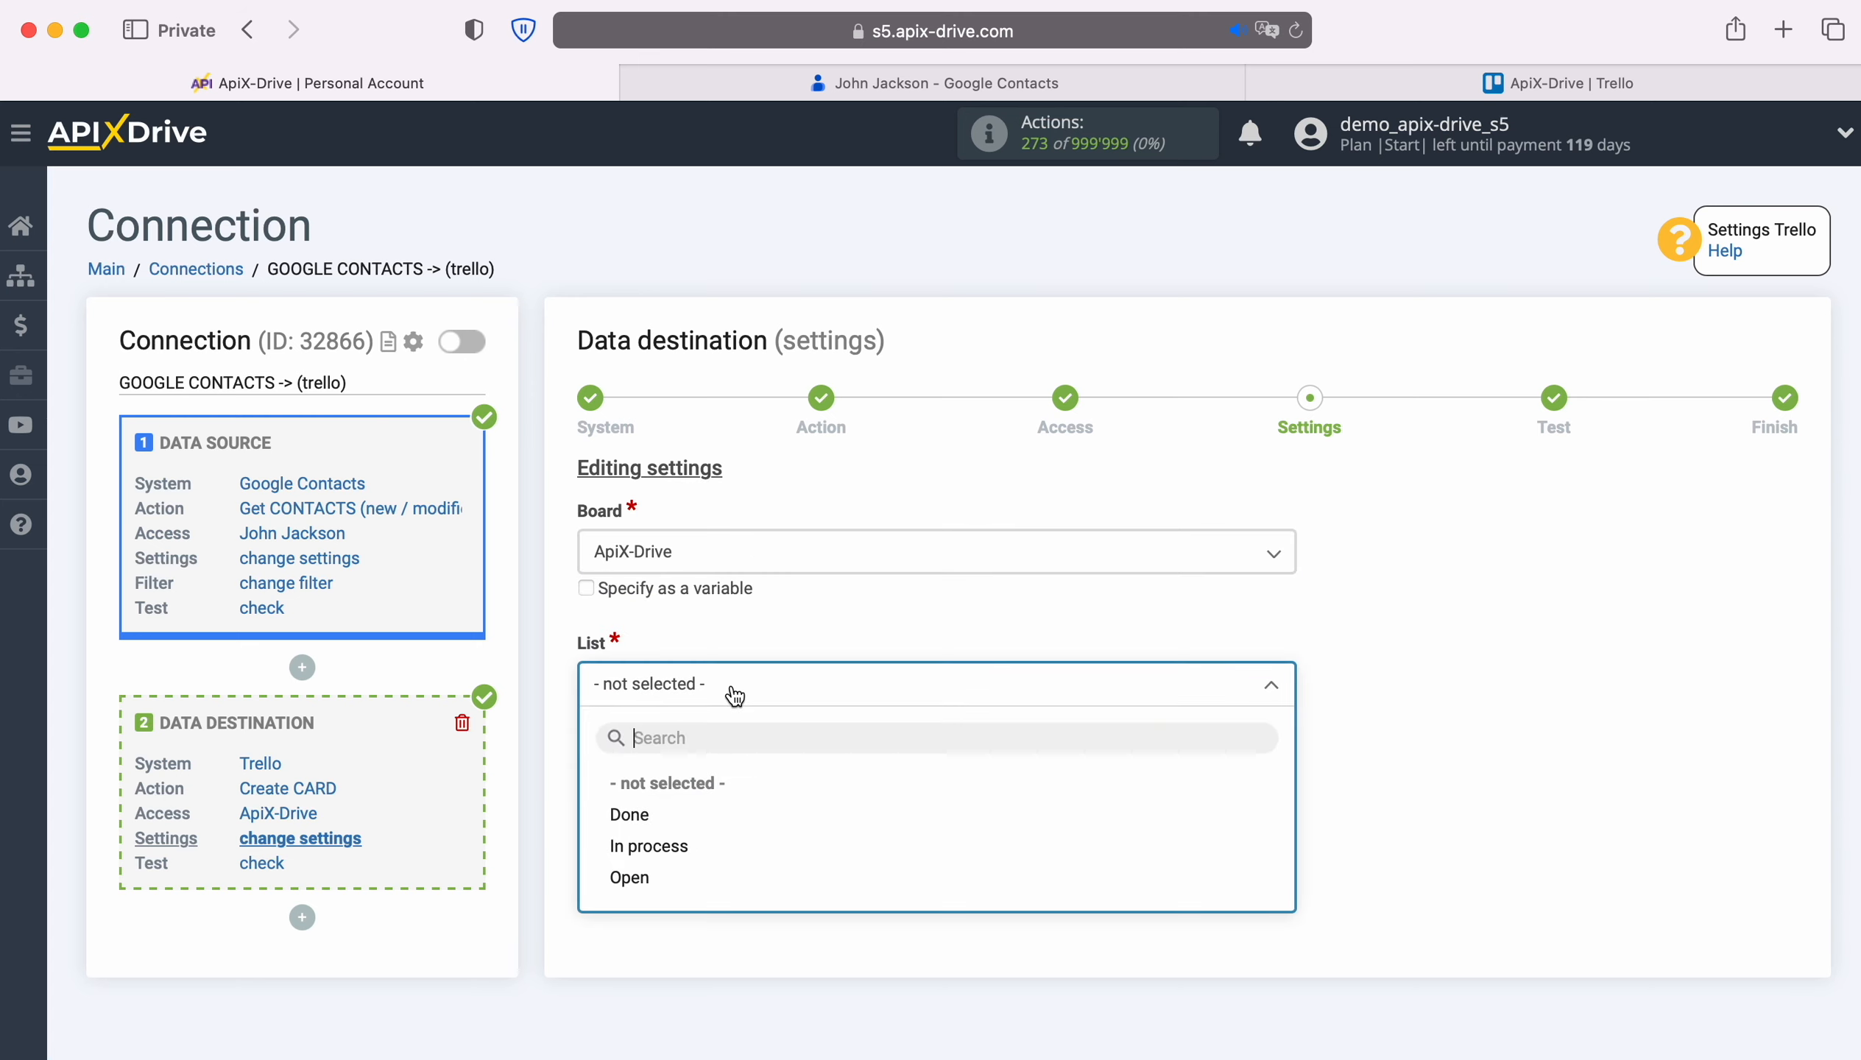
{"action": "left_click", "coordinate": [629, 877]}
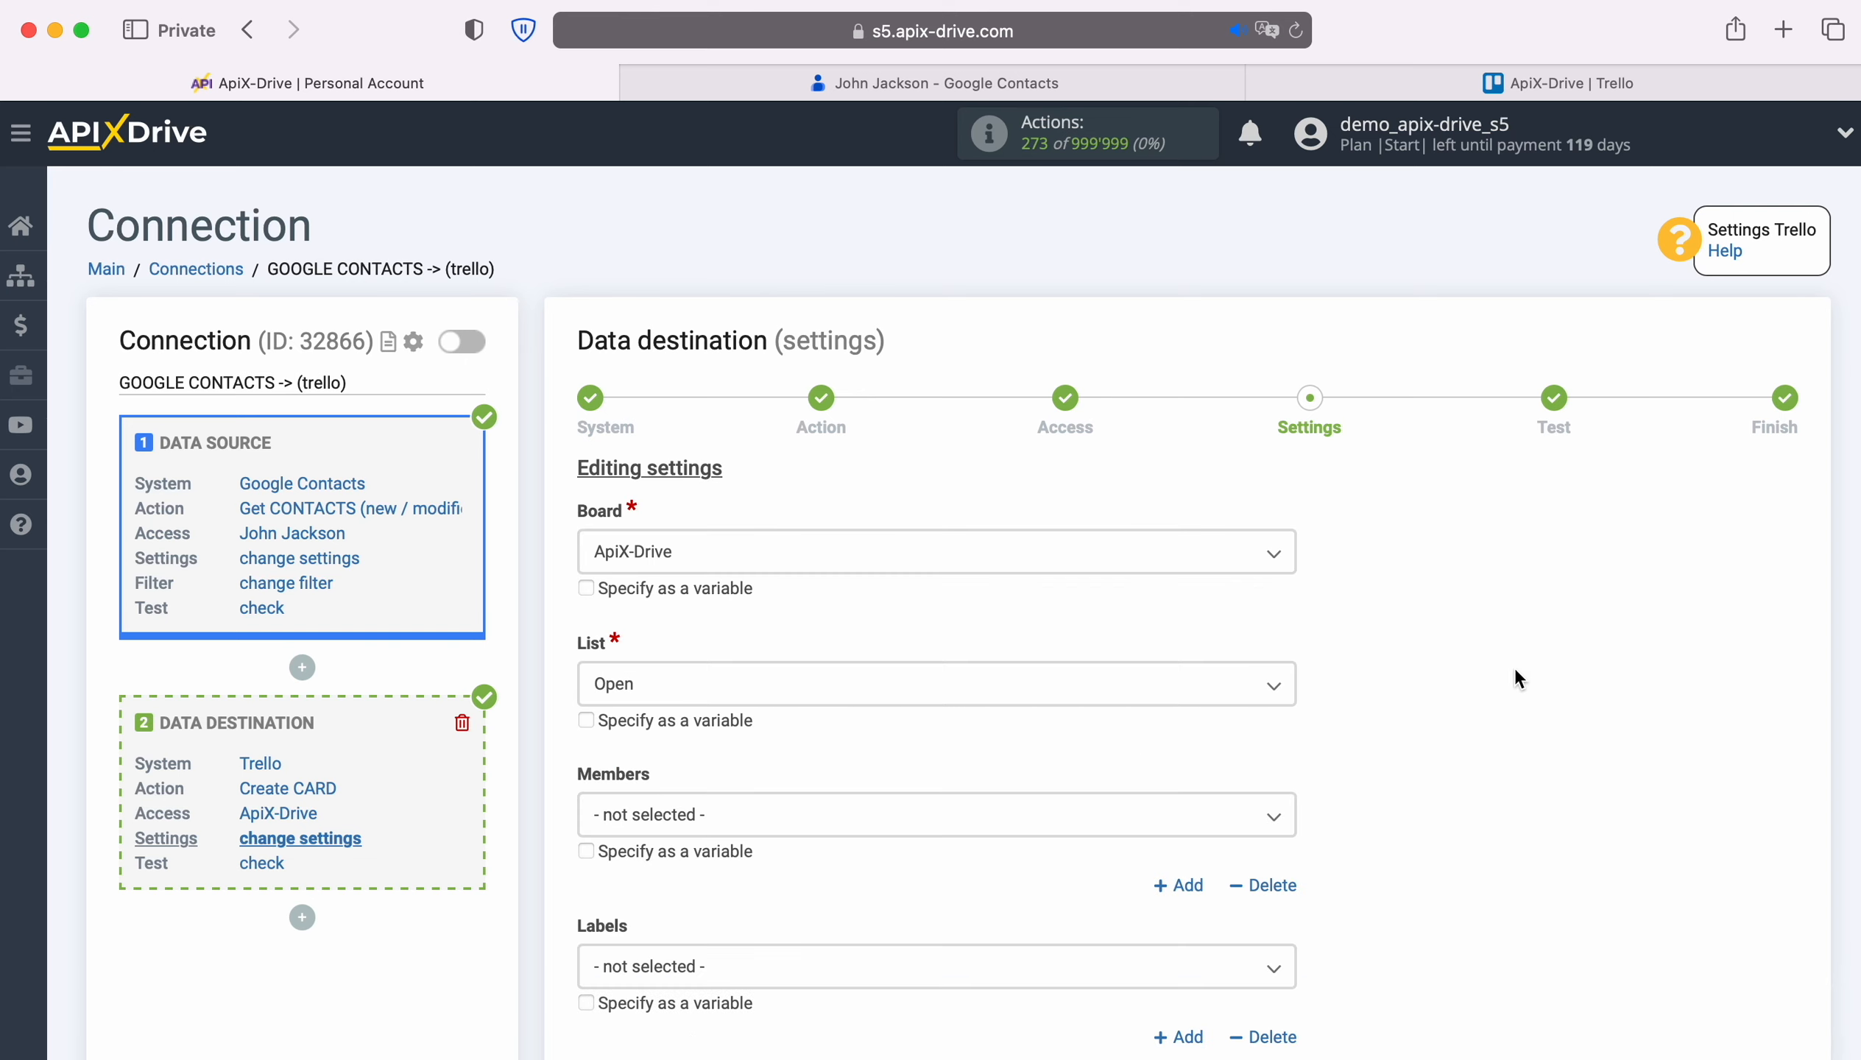
Fill the card Name with the text "New Contact from Google Contacts" followed by the contact's Display name variable
{"action": "scroll", "coordinate": [1515, 667], "scroll_direction": "down", "scroll_amount": 7}
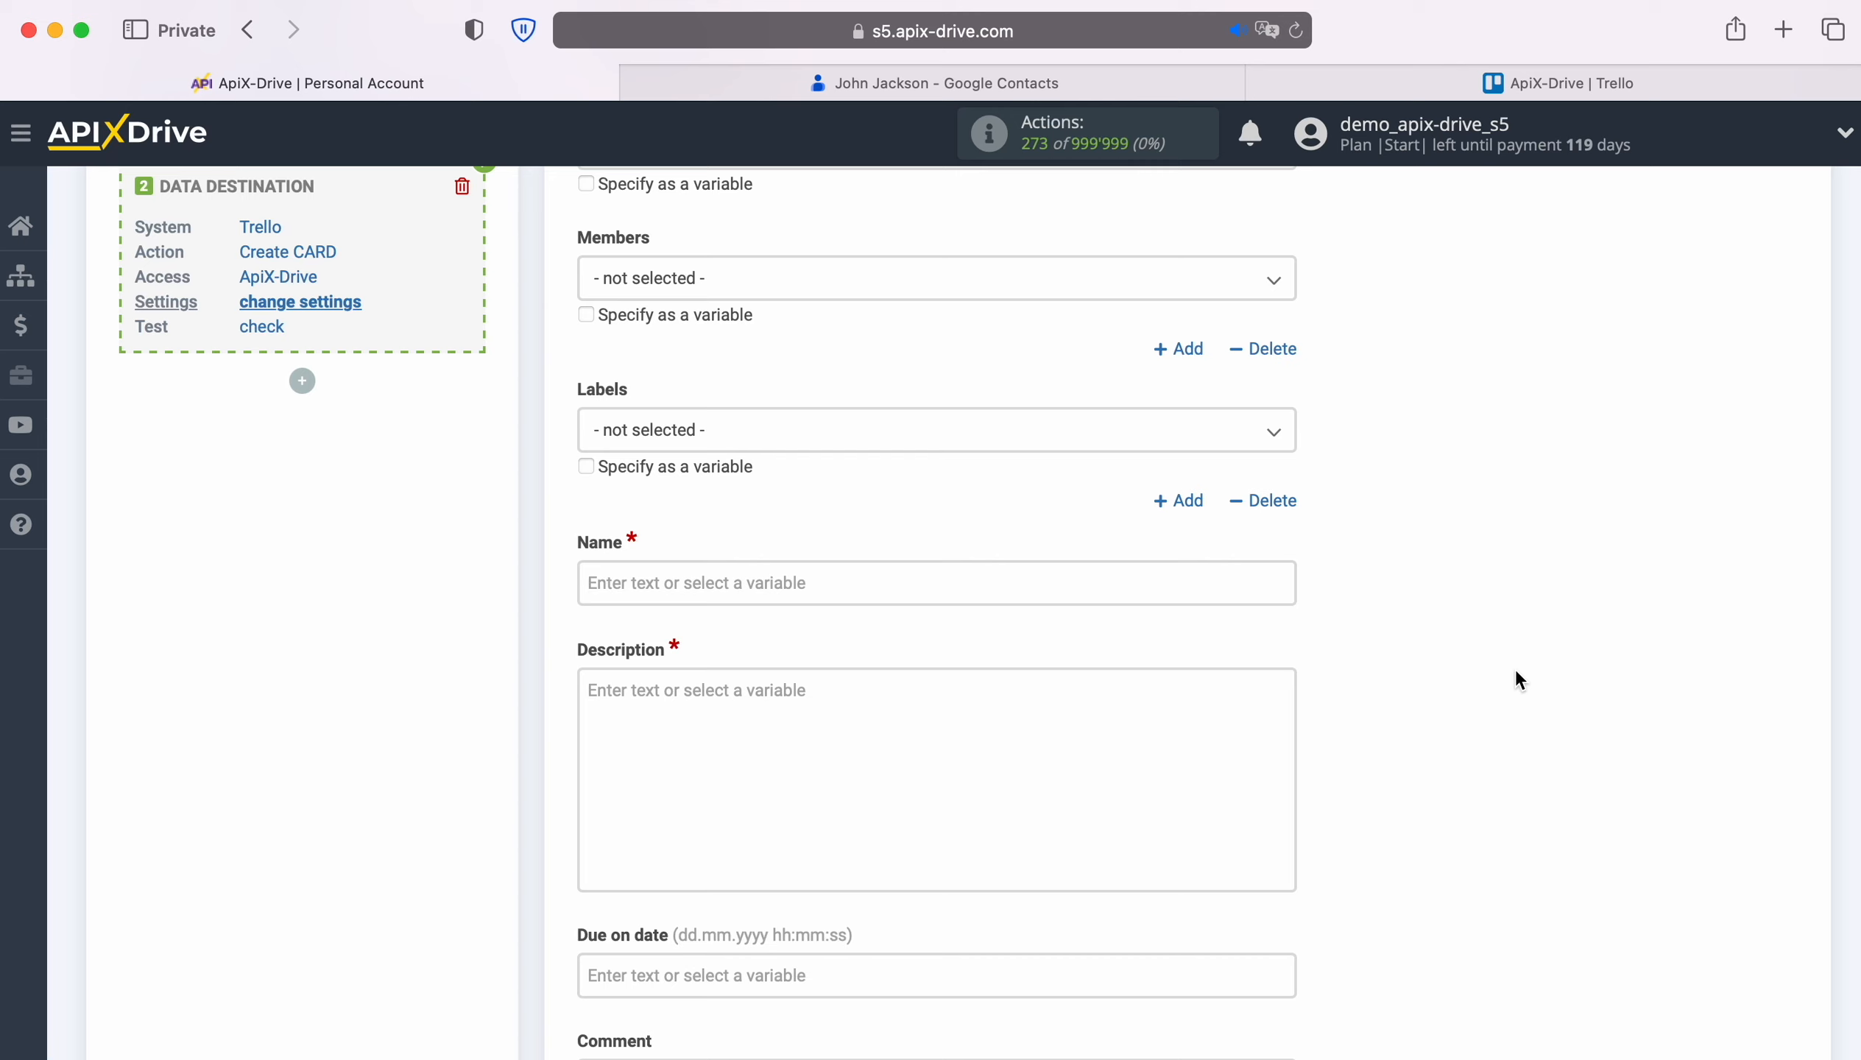
{"action": "left_click", "coordinate": [801, 587]}
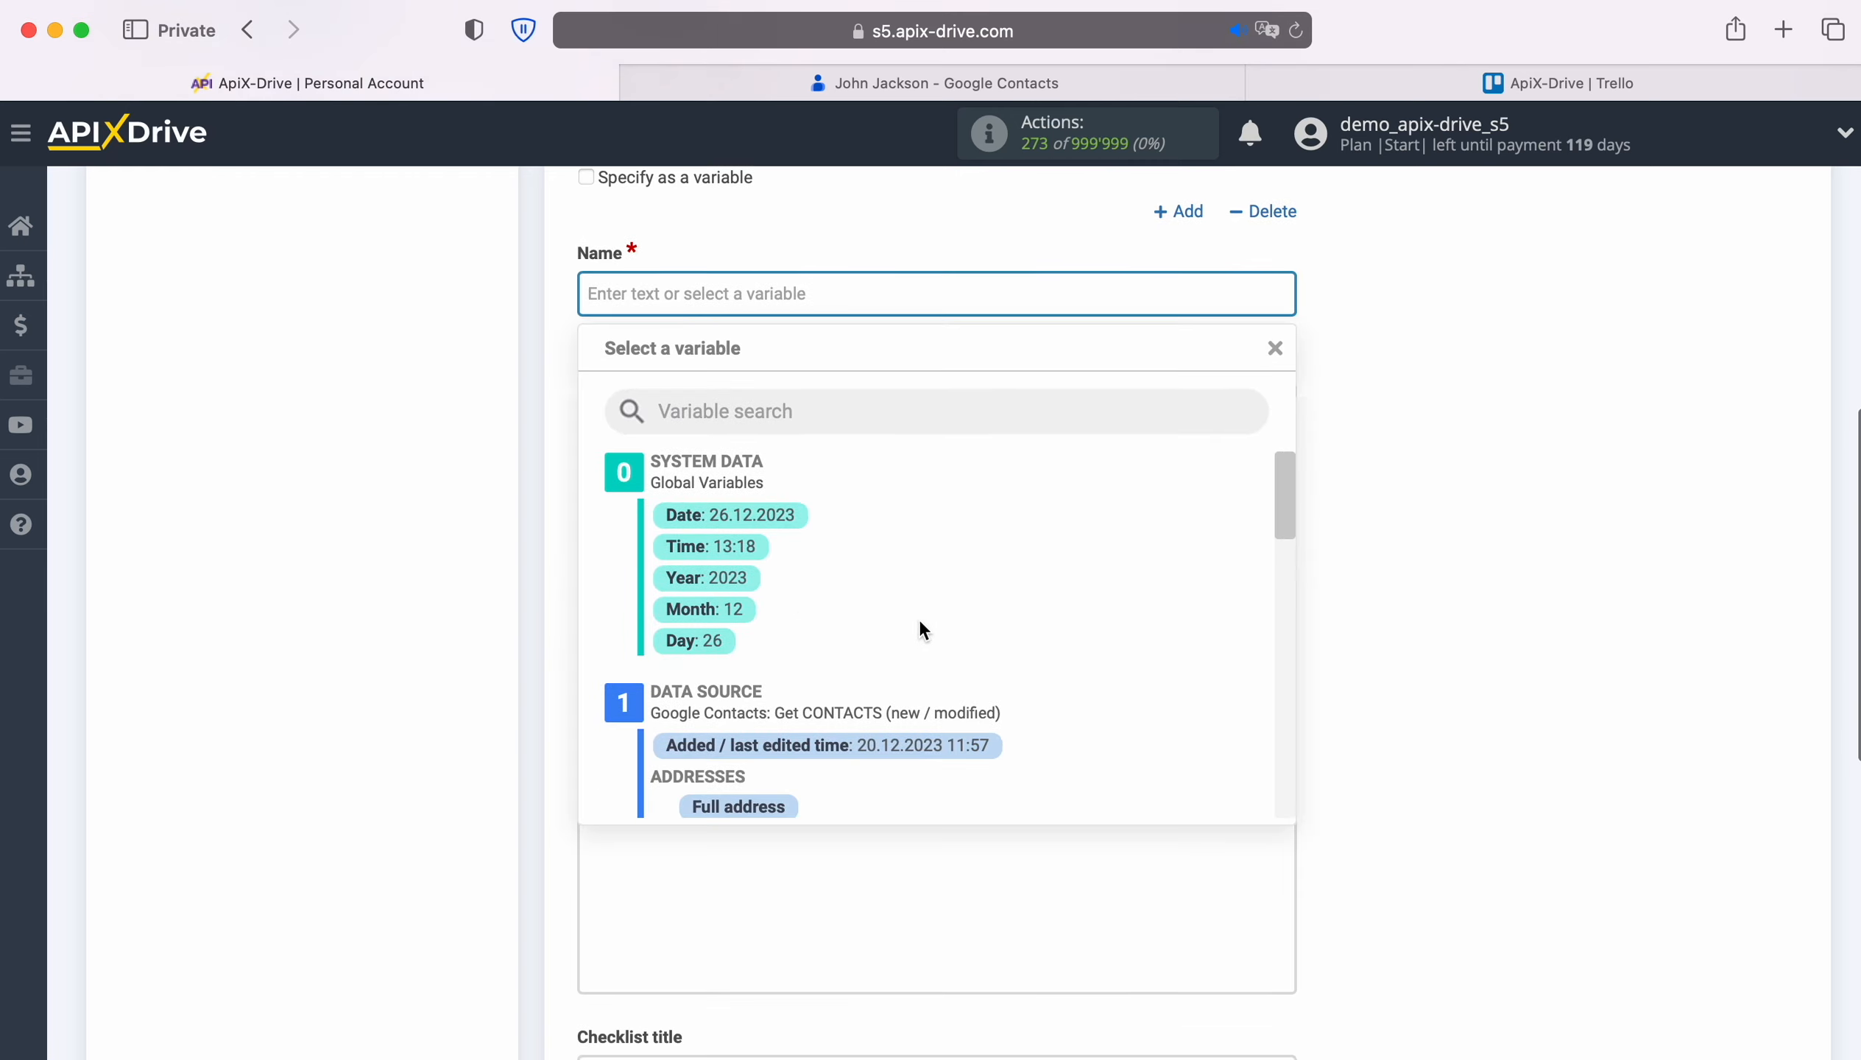
{"action": "scroll", "coordinate": [1194, 616], "scroll_direction": "down", "scroll_amount": 10}
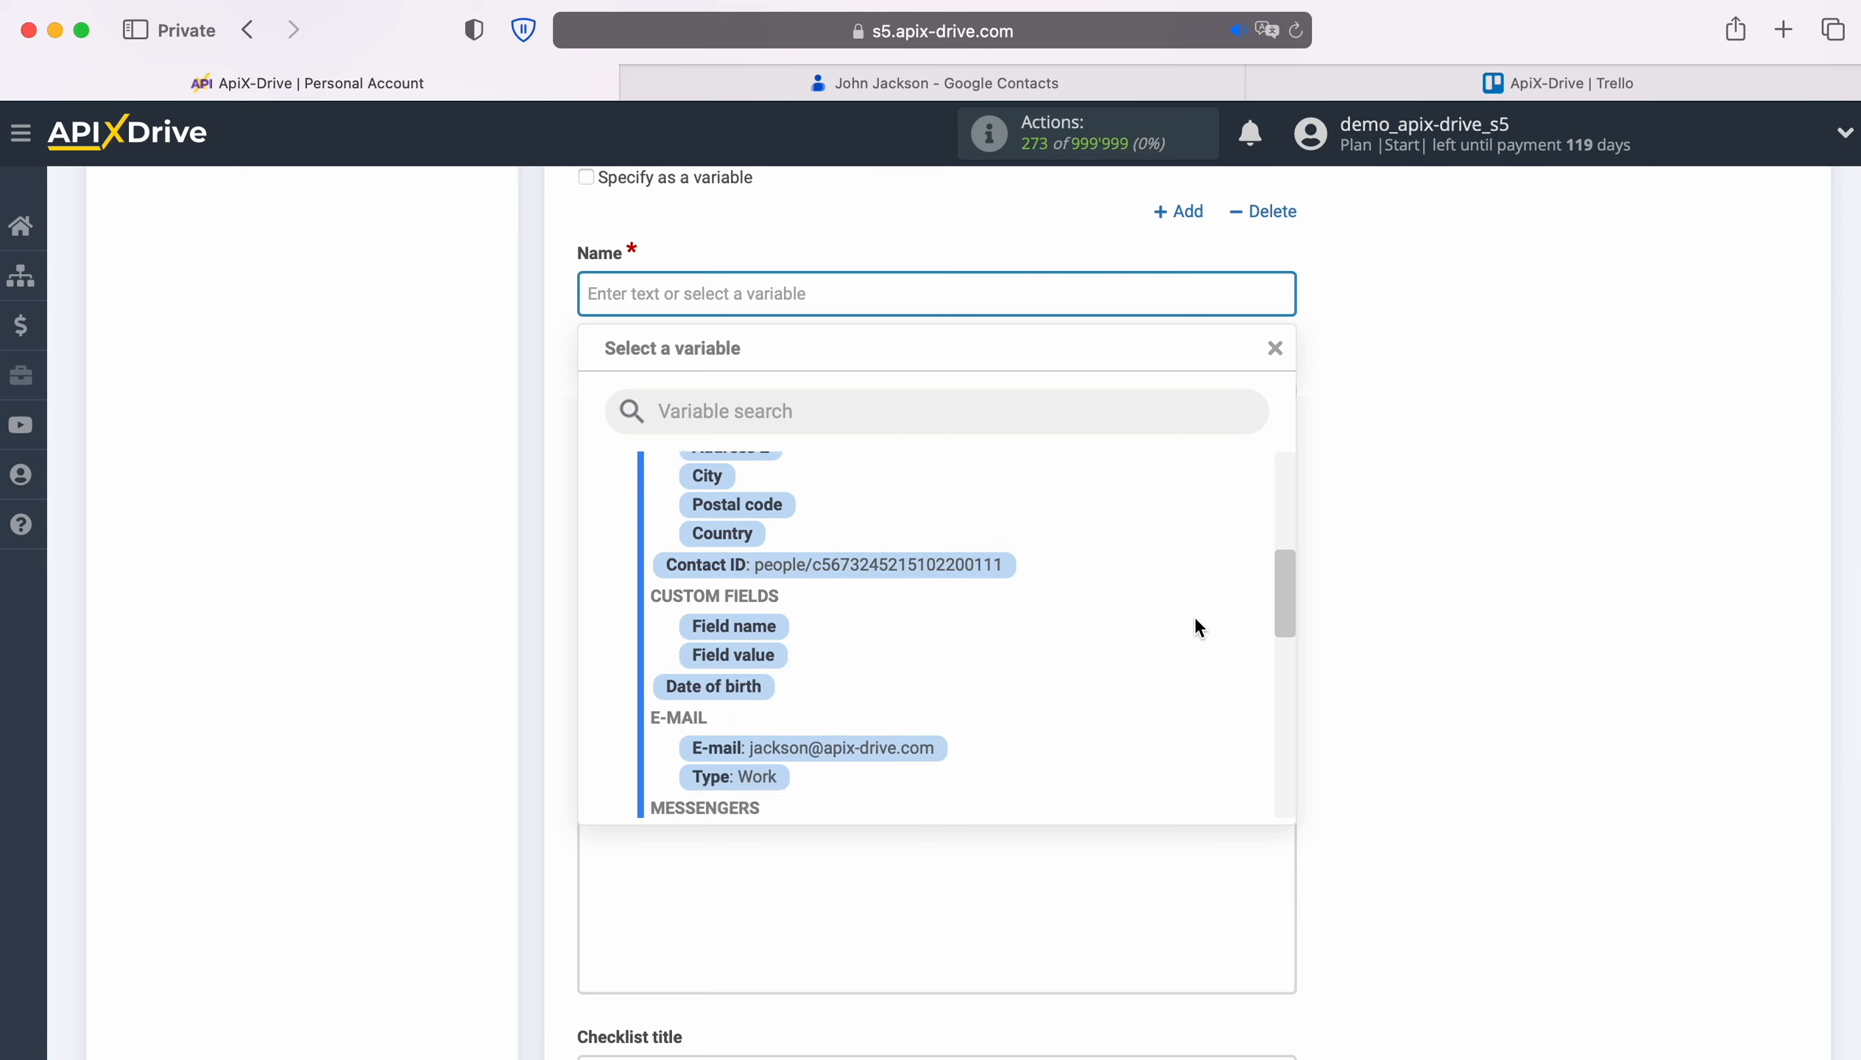
{"action": "scroll", "coordinate": [1193, 620], "scroll_direction": "down", "scroll_amount": 3}
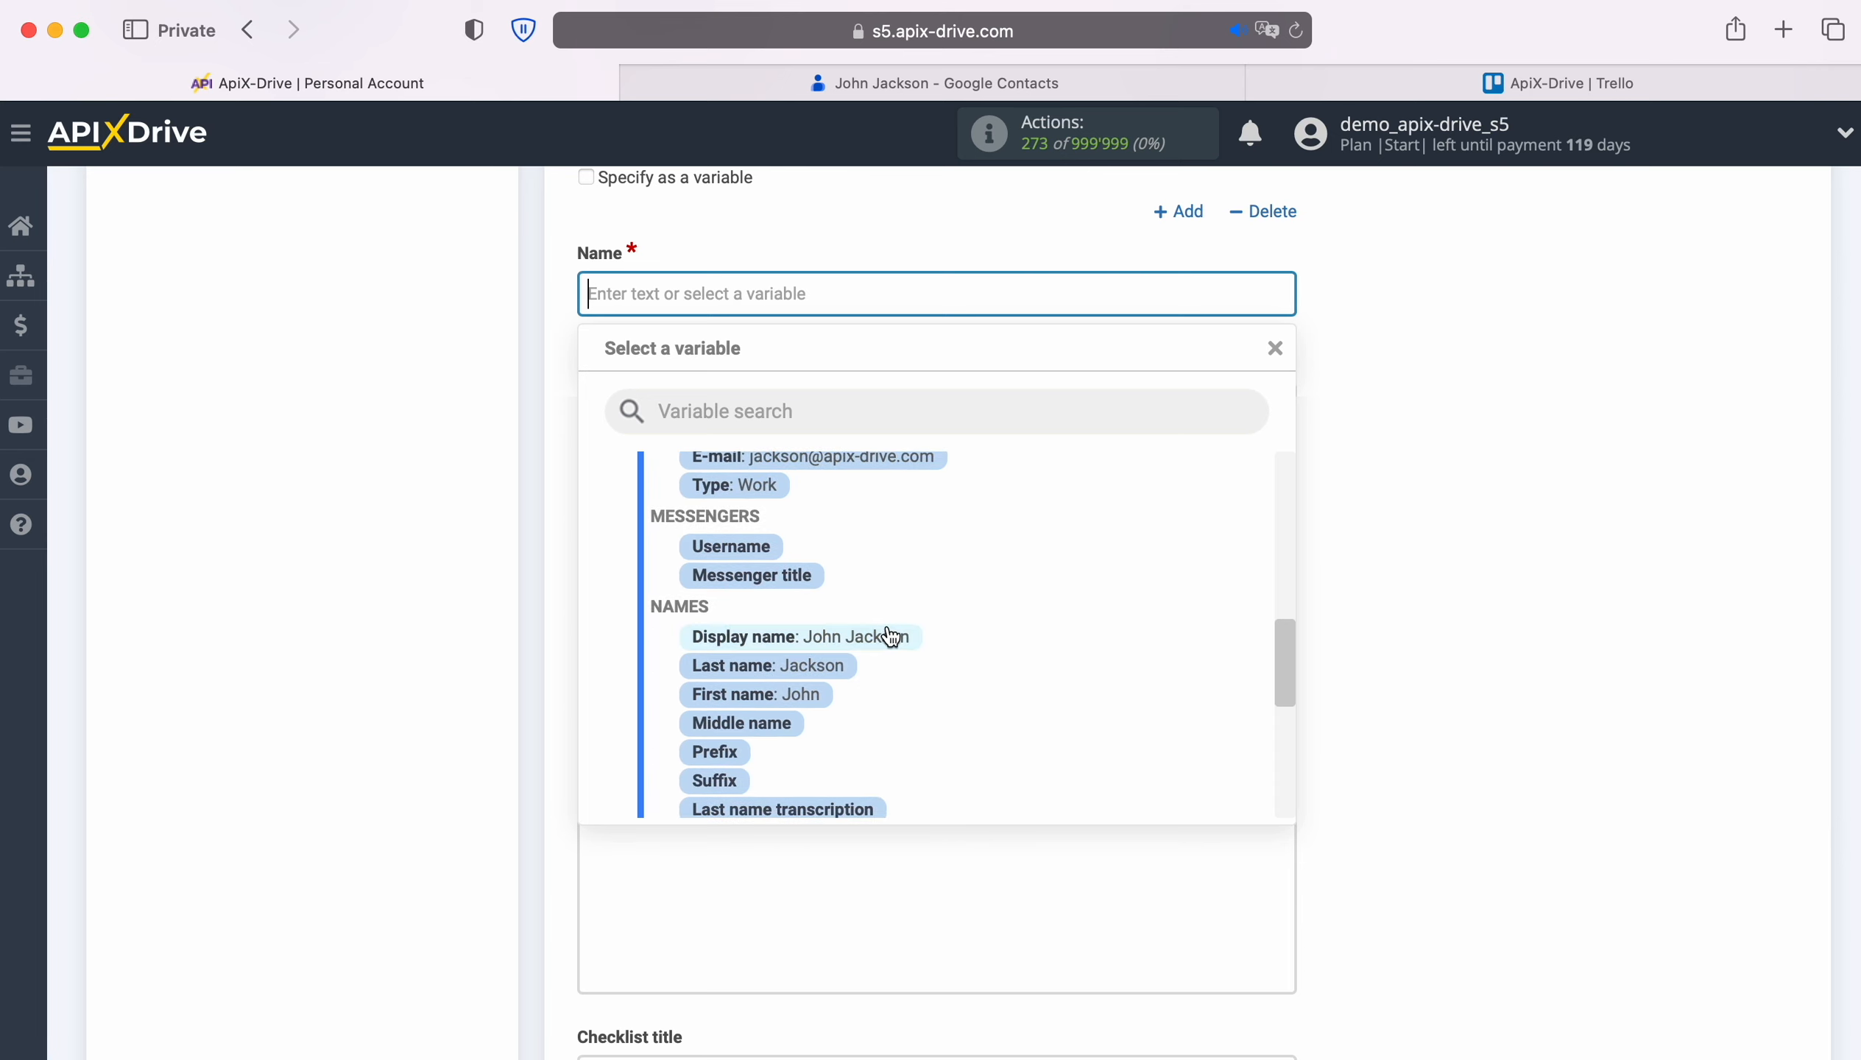
{"action": "left_click", "coordinate": [893, 635]}
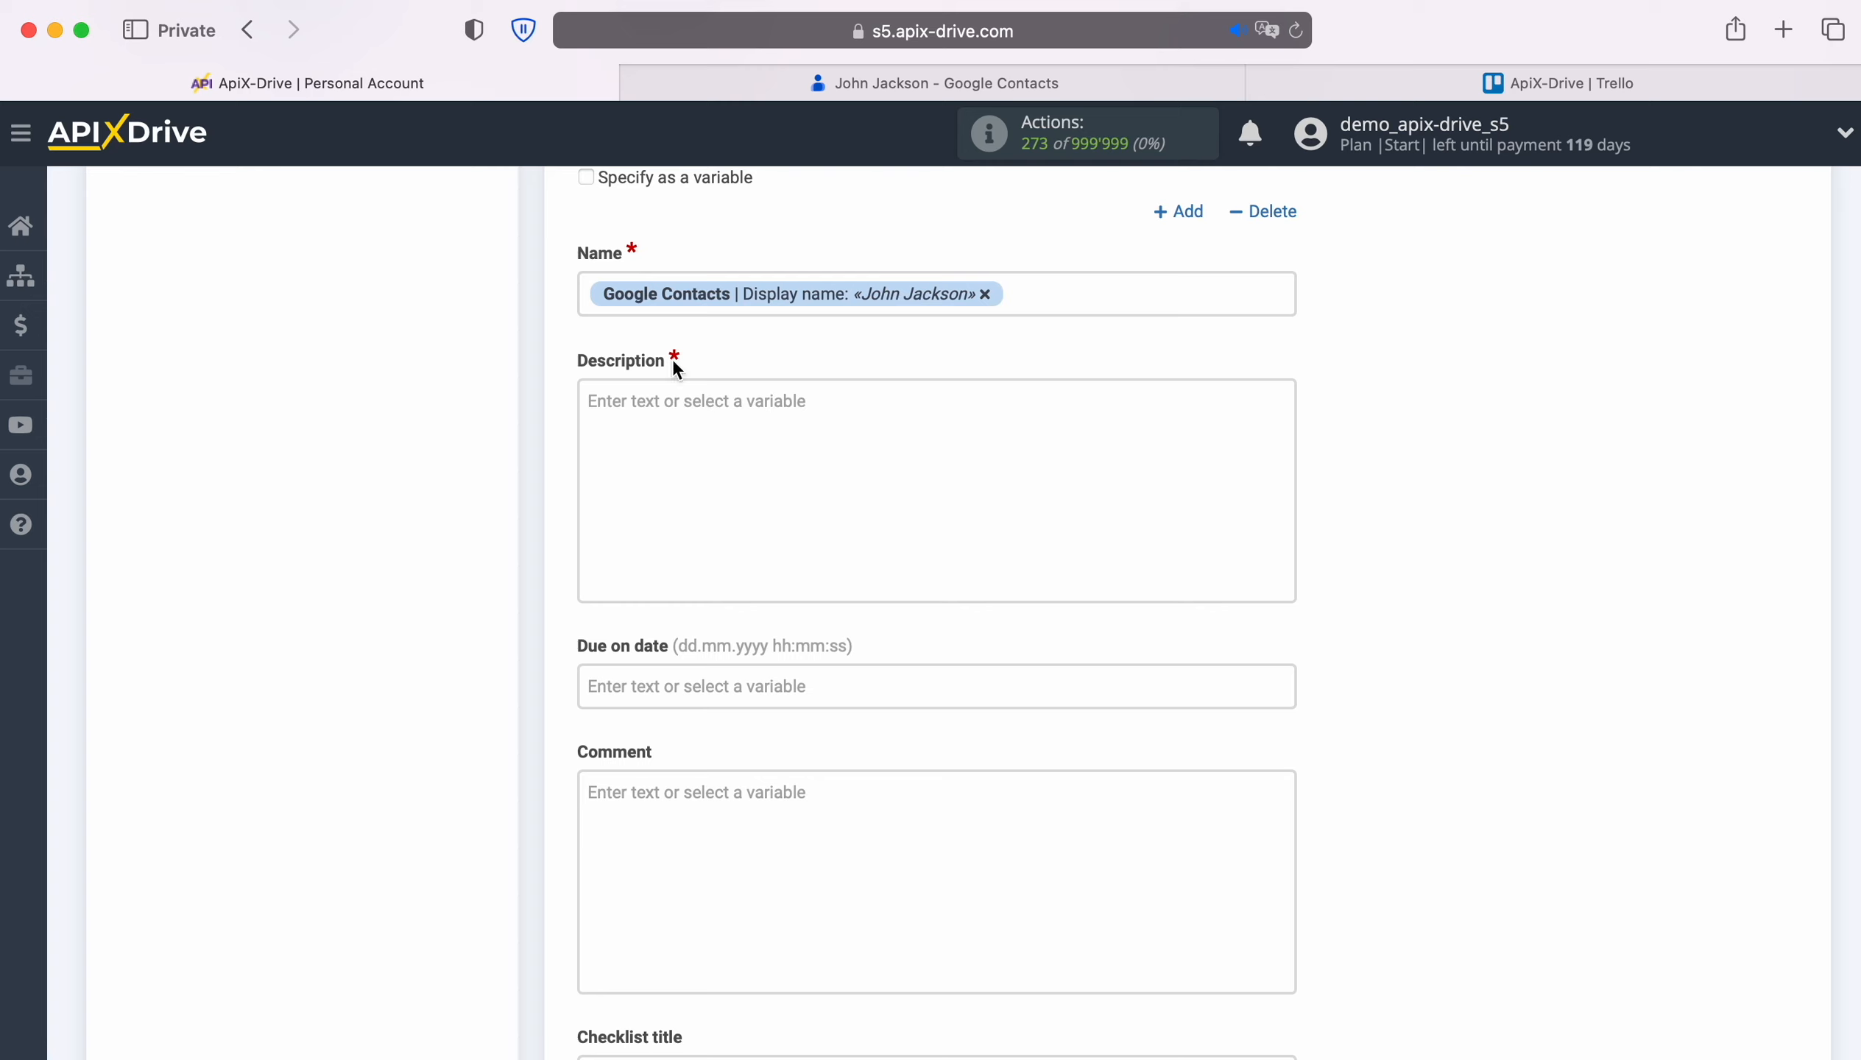
{"action": "left_click", "coordinate": [585, 290]}
{"action": "type", "text": "New Co"}
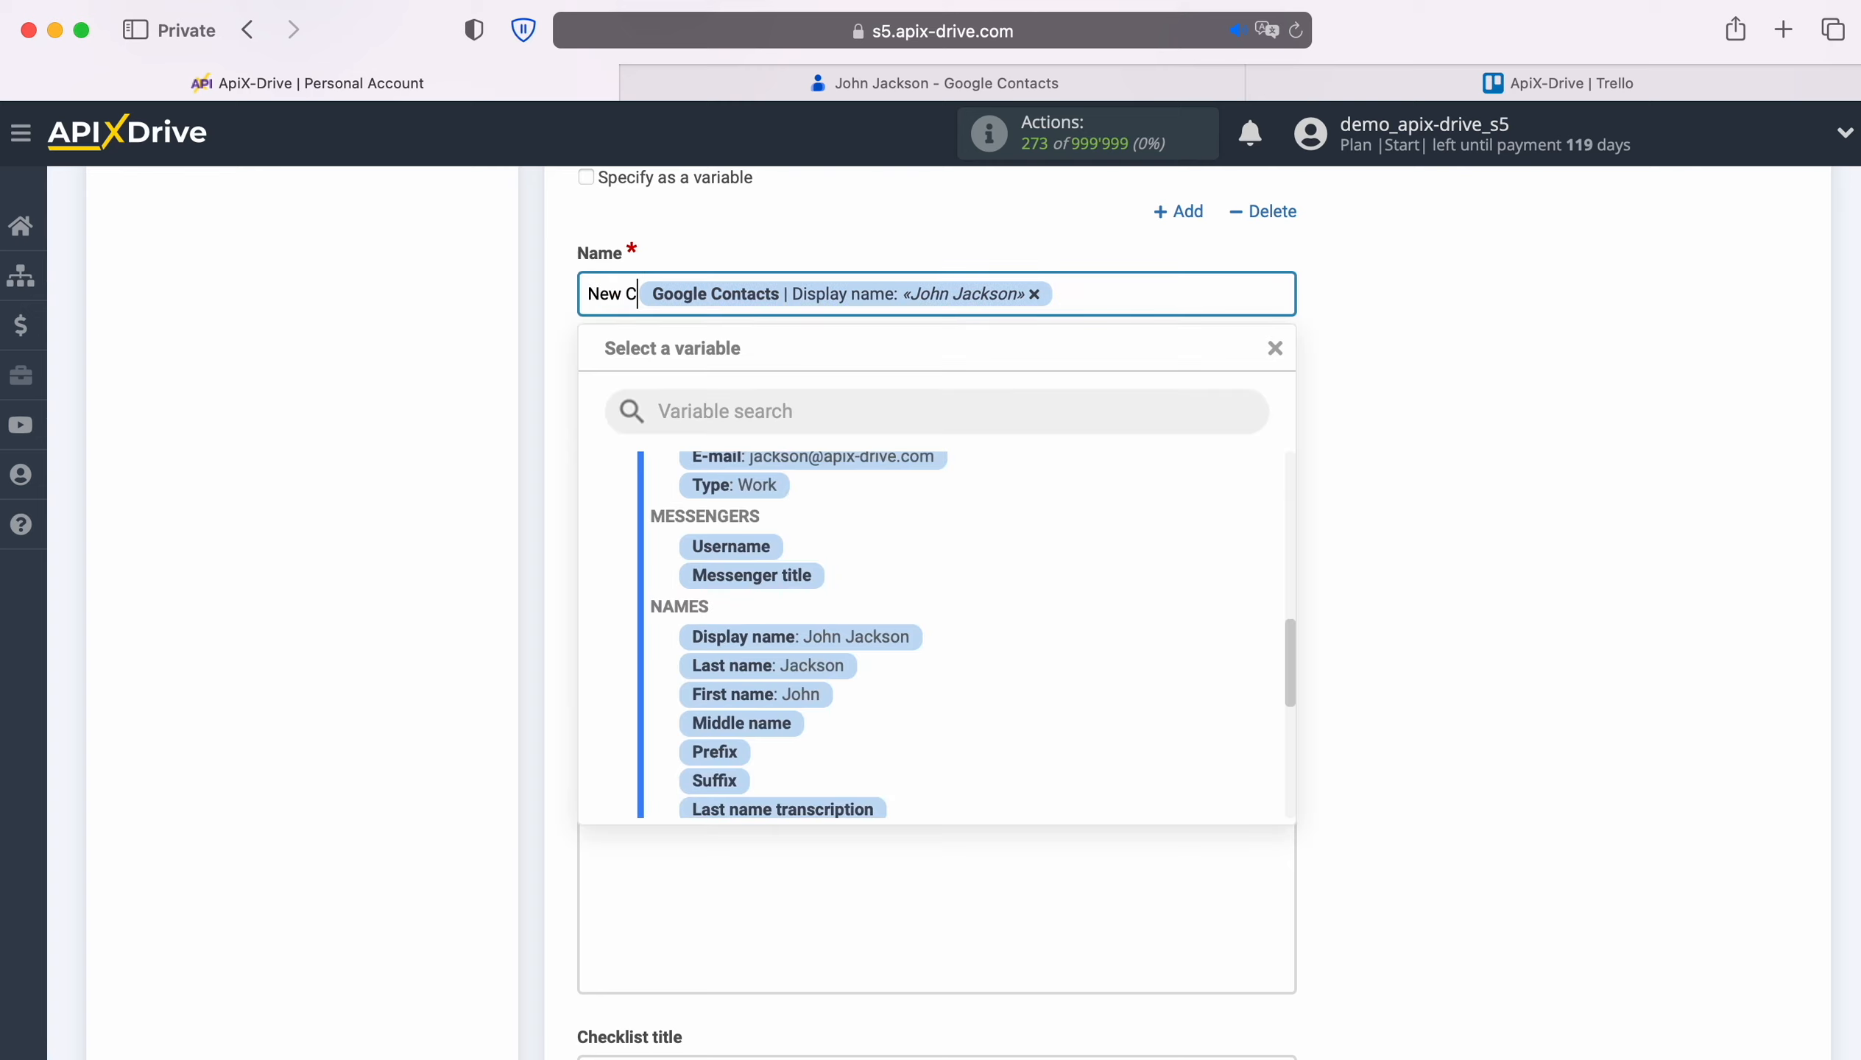
{"action": "type", "text": "ntact from Google Contacts"}
Start the card Description with the label "Date" followed by the Google Contacts Added / last edited time variable
{"action": "left_click", "coordinate": [681, 523]}
{"action": "scroll", "coordinate": [1065, 811], "scroll_direction": "down", "scroll_amount": 2}
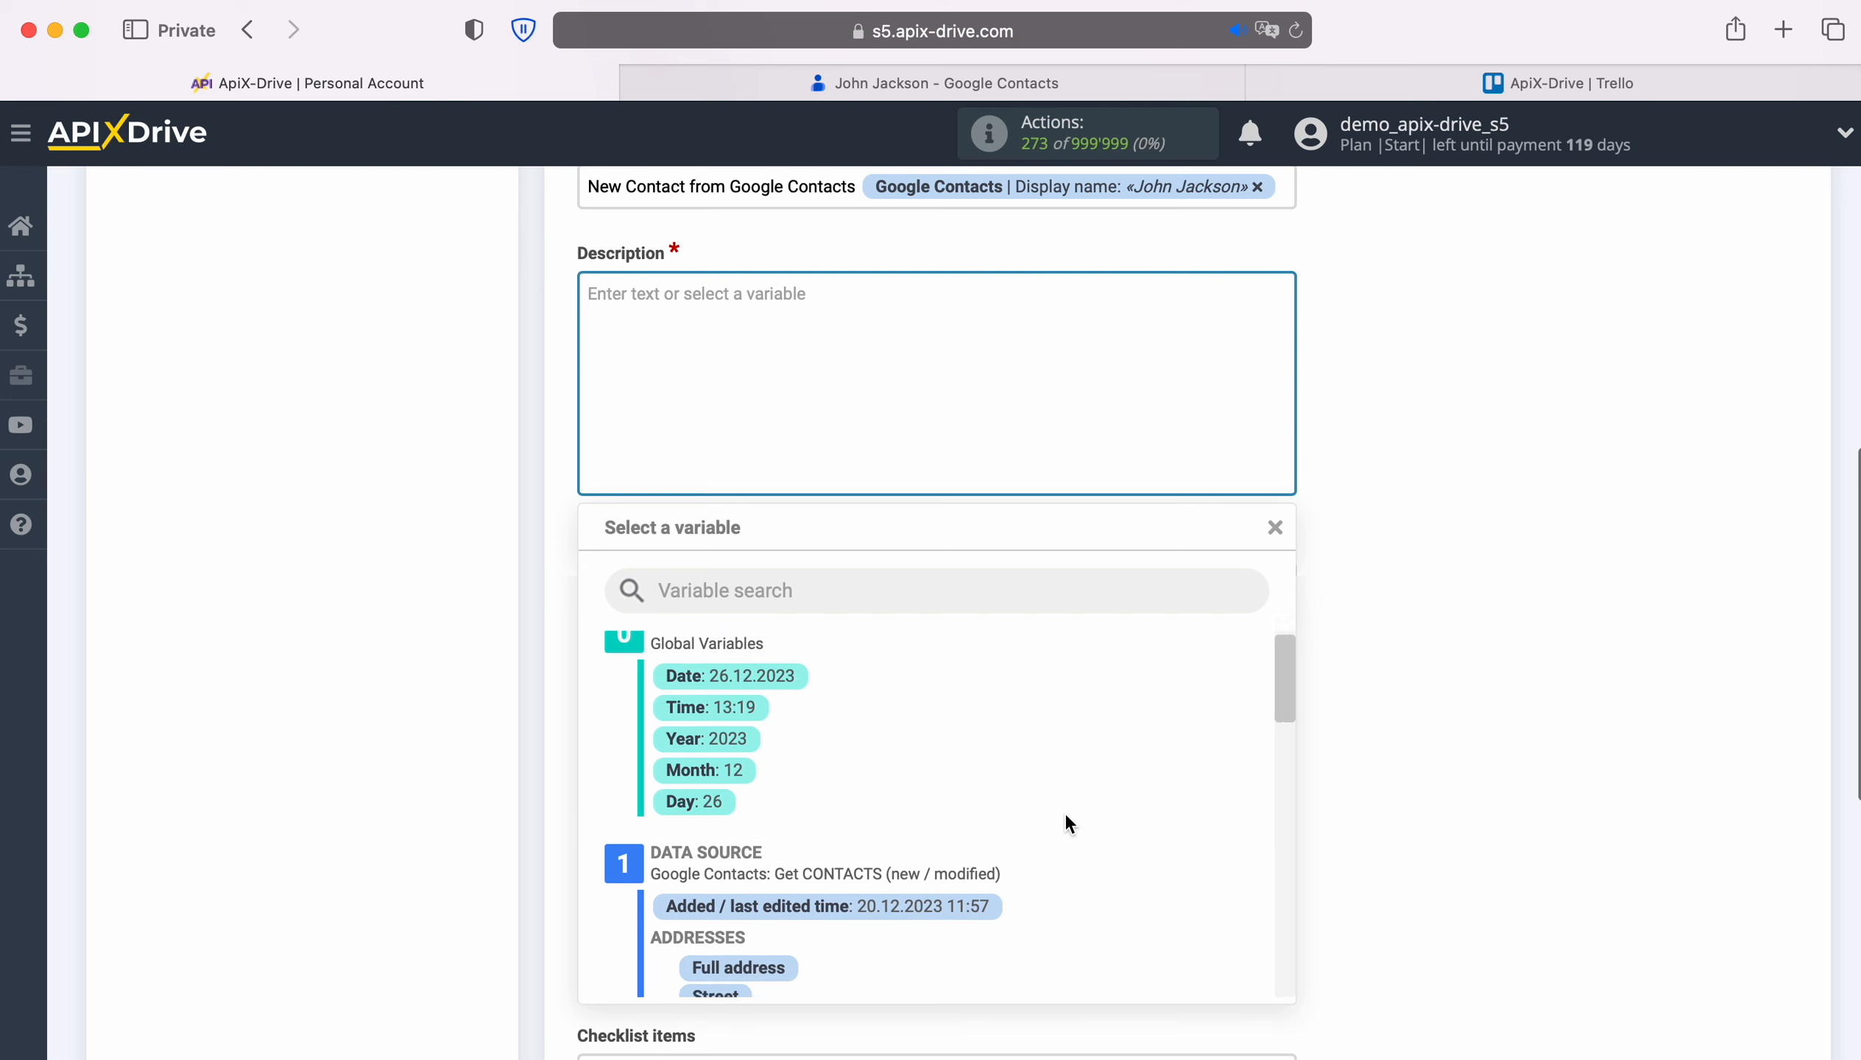
{"action": "left_click", "coordinate": [977, 845]}
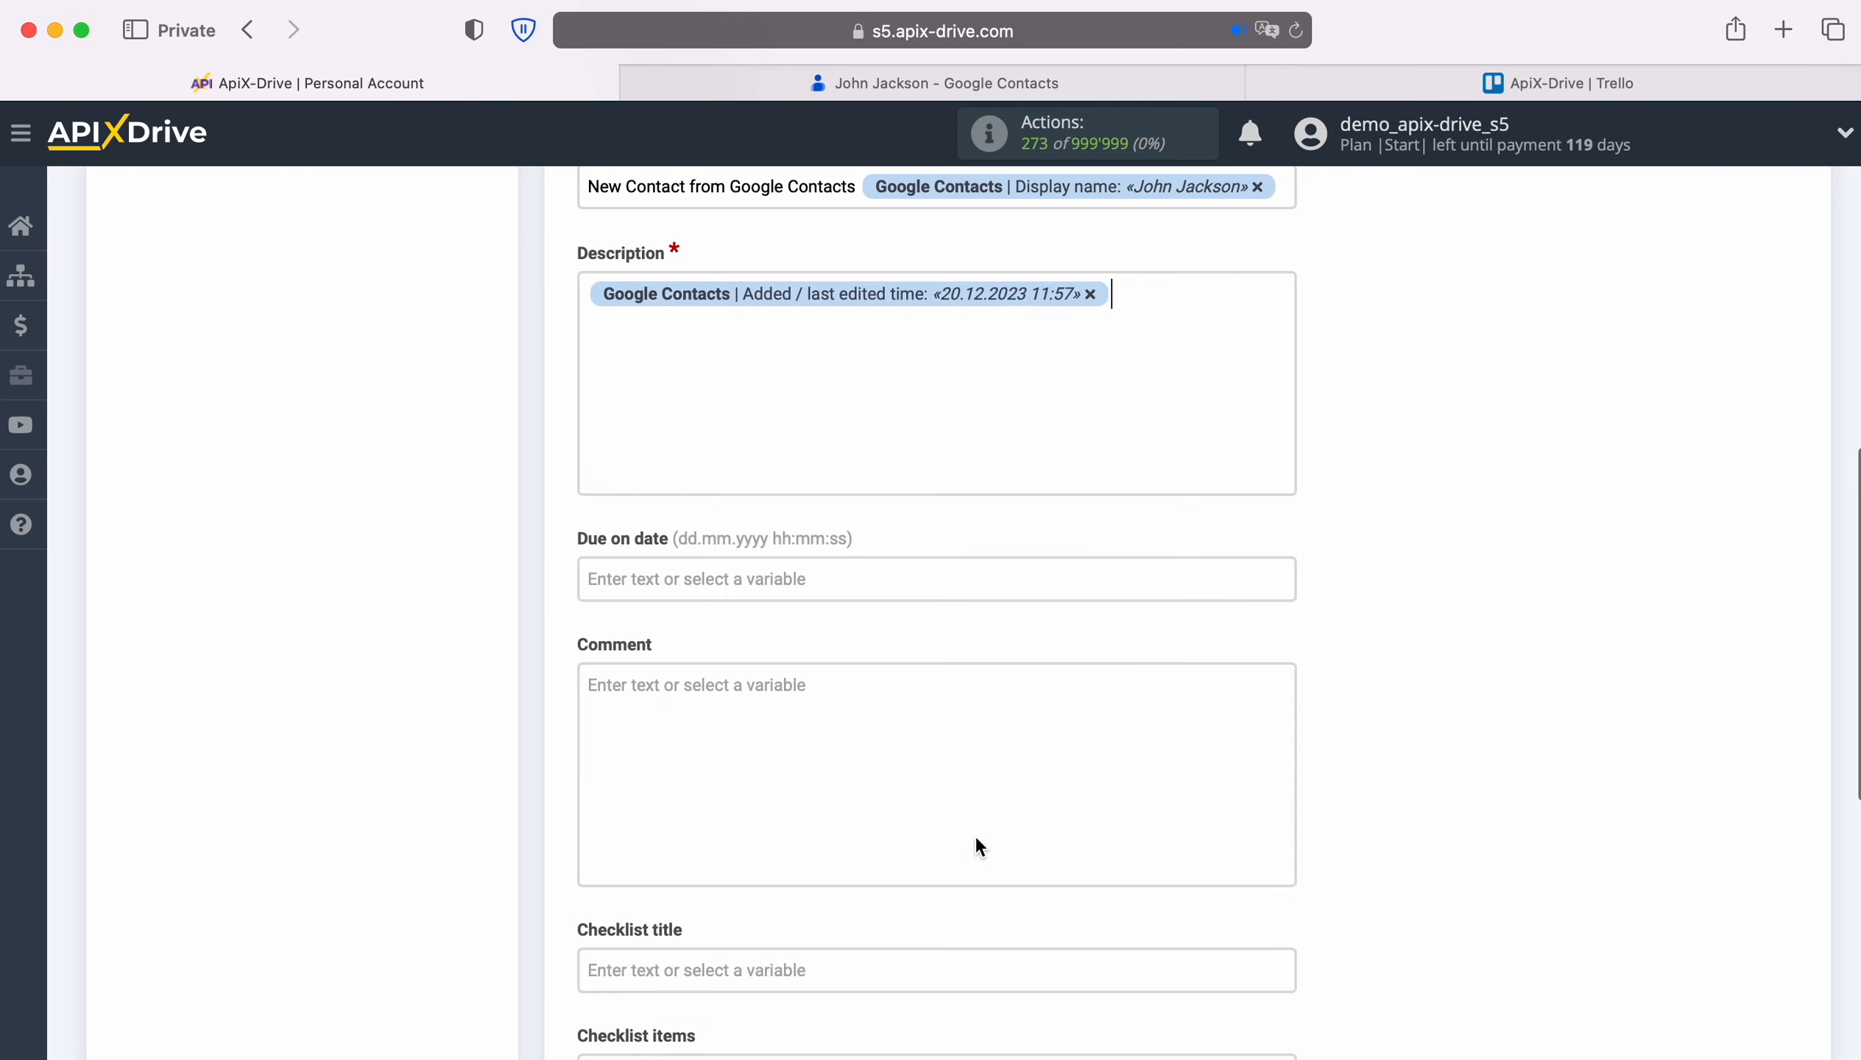
{"action": "left_click", "coordinate": [584, 293]}
{"action": "type", "text": "Date"}
Add a "Name" line to the Description with the contact's First name and Last name variables
{"action": "left_click", "coordinate": [1190, 298]}
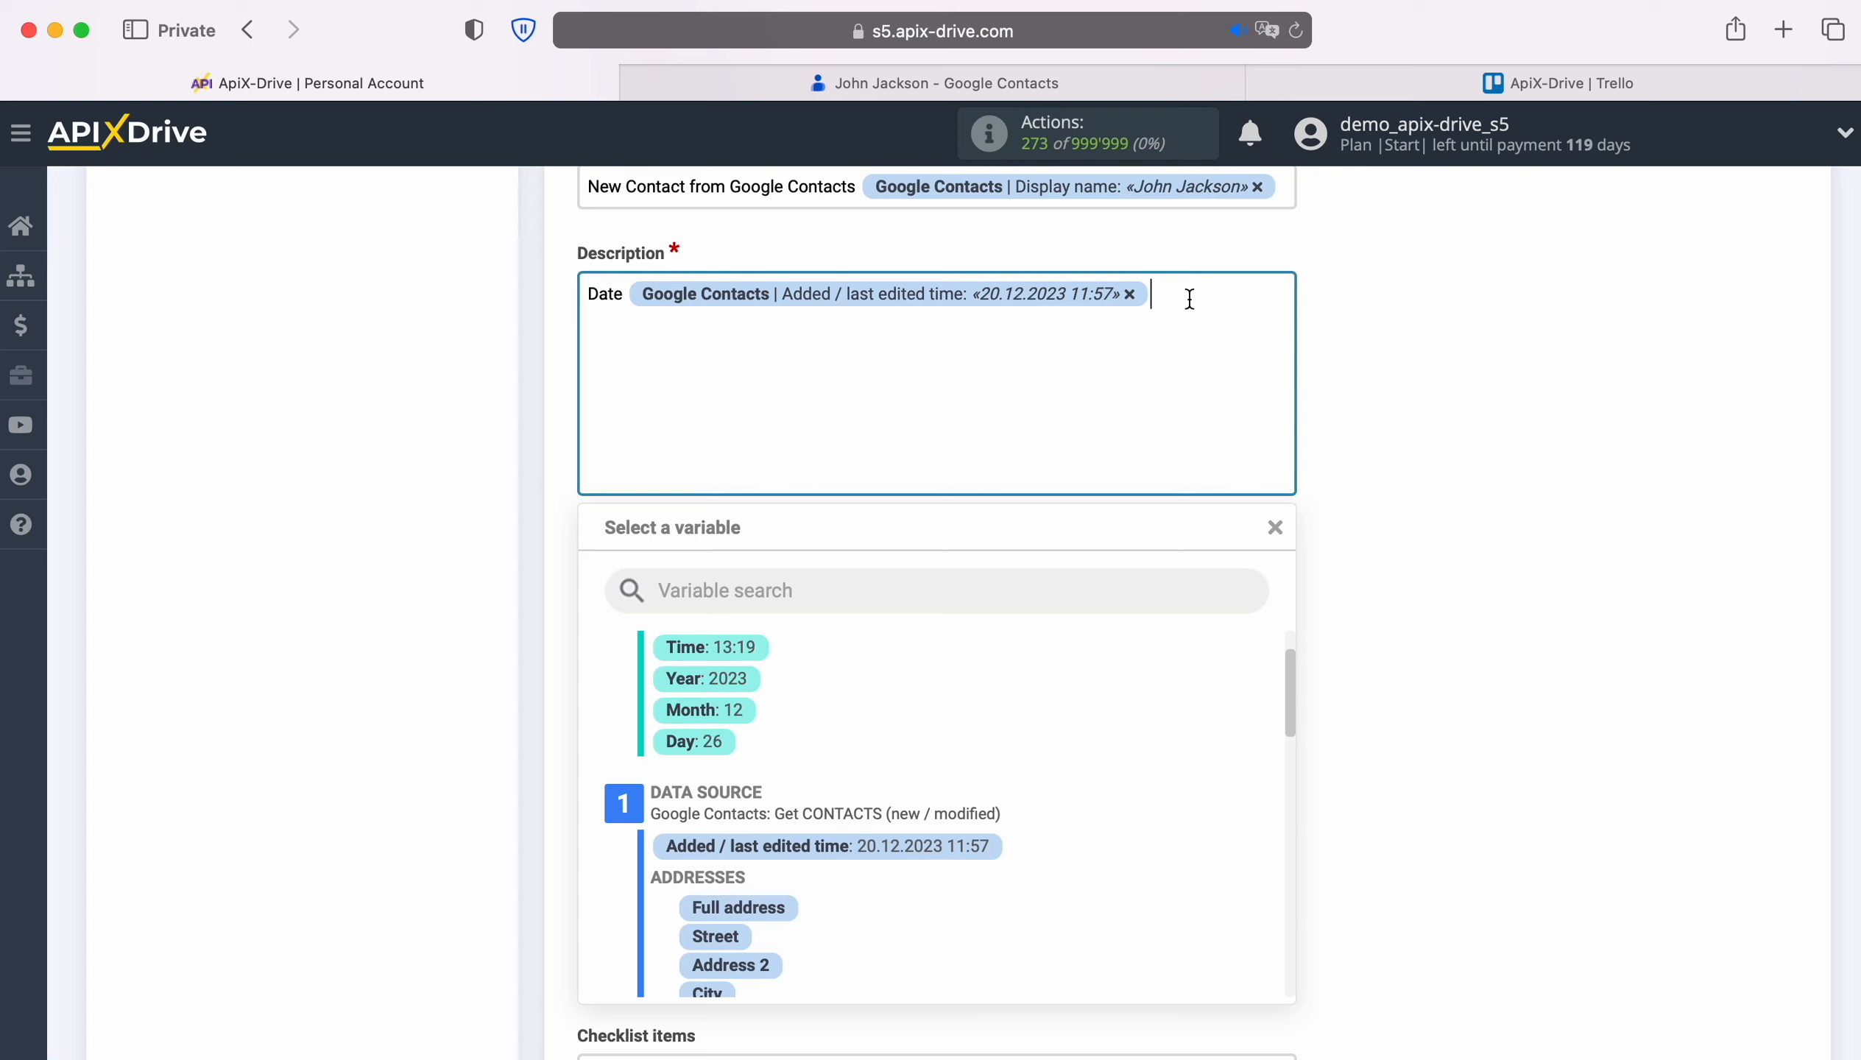
{"action": "key", "text": "Return"}
{"action": "type", "text": "Name"}
{"action": "scroll", "coordinate": [1065, 791], "scroll_direction": "down", "scroll_amount": 6}
{"action": "scroll", "coordinate": [1173, 774], "scroll_direction": "down", "scroll_amount": 3}
{"action": "left_click", "coordinate": [739, 818]}
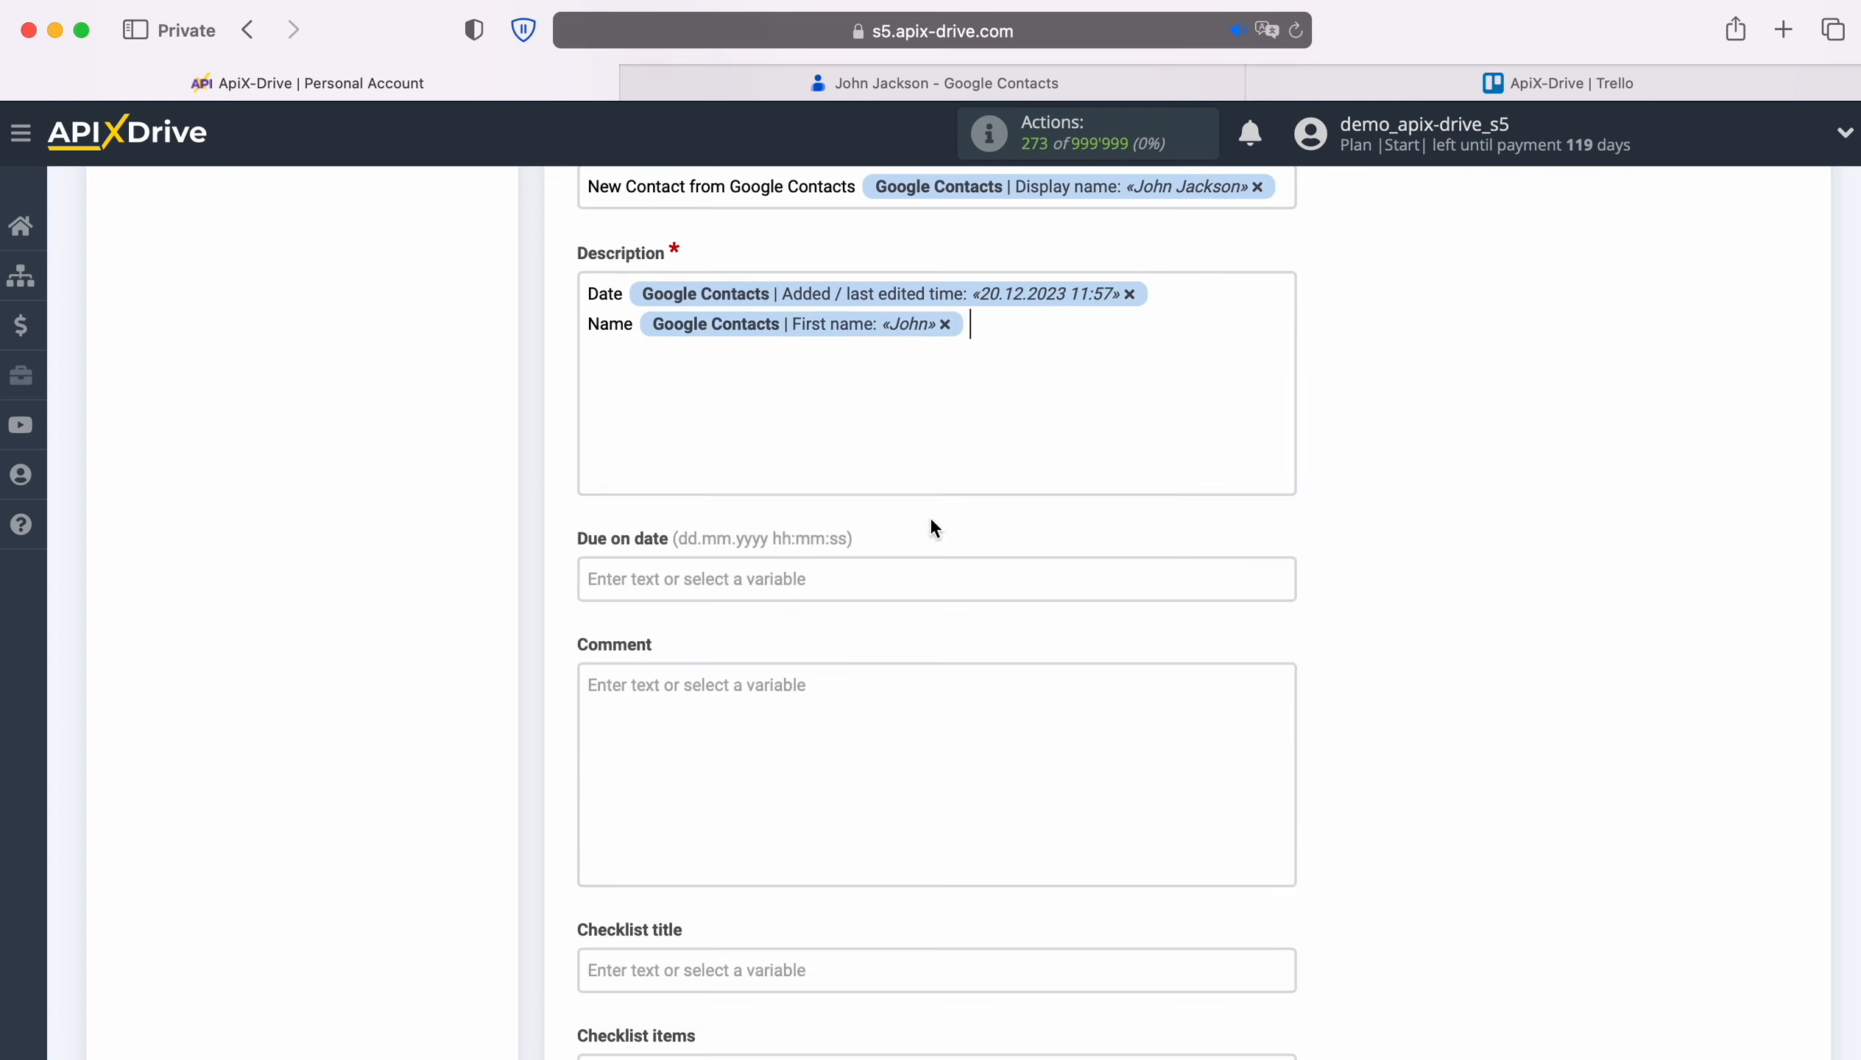
{"action": "left_click", "coordinate": [923, 458]}
{"action": "left_click", "coordinate": [804, 786]}
Add an "Email" line to the Description with the contact's E-mail variable
{"action": "key", "text": "Return"}
{"action": "type", "text": "Email"}
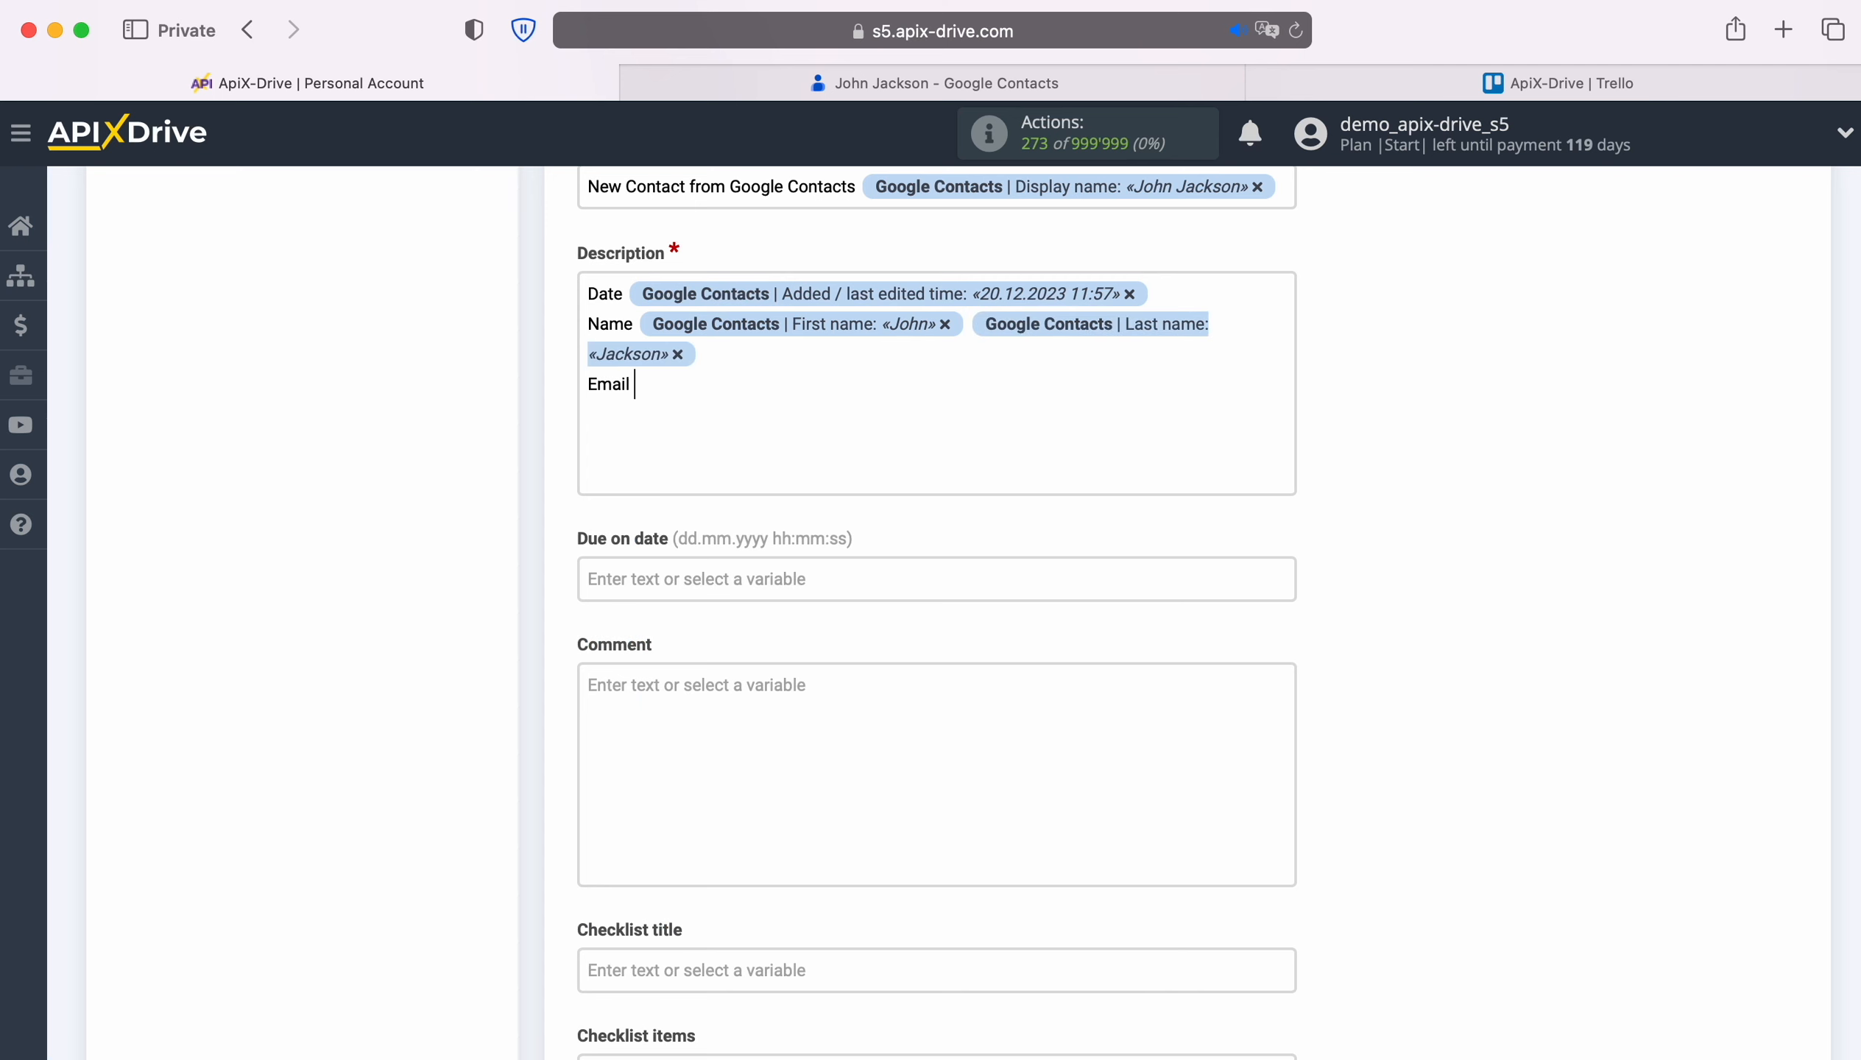
{"action": "left_click", "coordinate": [719, 390]}
{"action": "scroll", "coordinate": [1077, 821], "scroll_direction": "down", "scroll_amount": 5}
{"action": "left_click", "coordinate": [812, 664]}
Add a "Phone" line to the Description with the contact's Phone variable
{"action": "key", "text": "Return"}
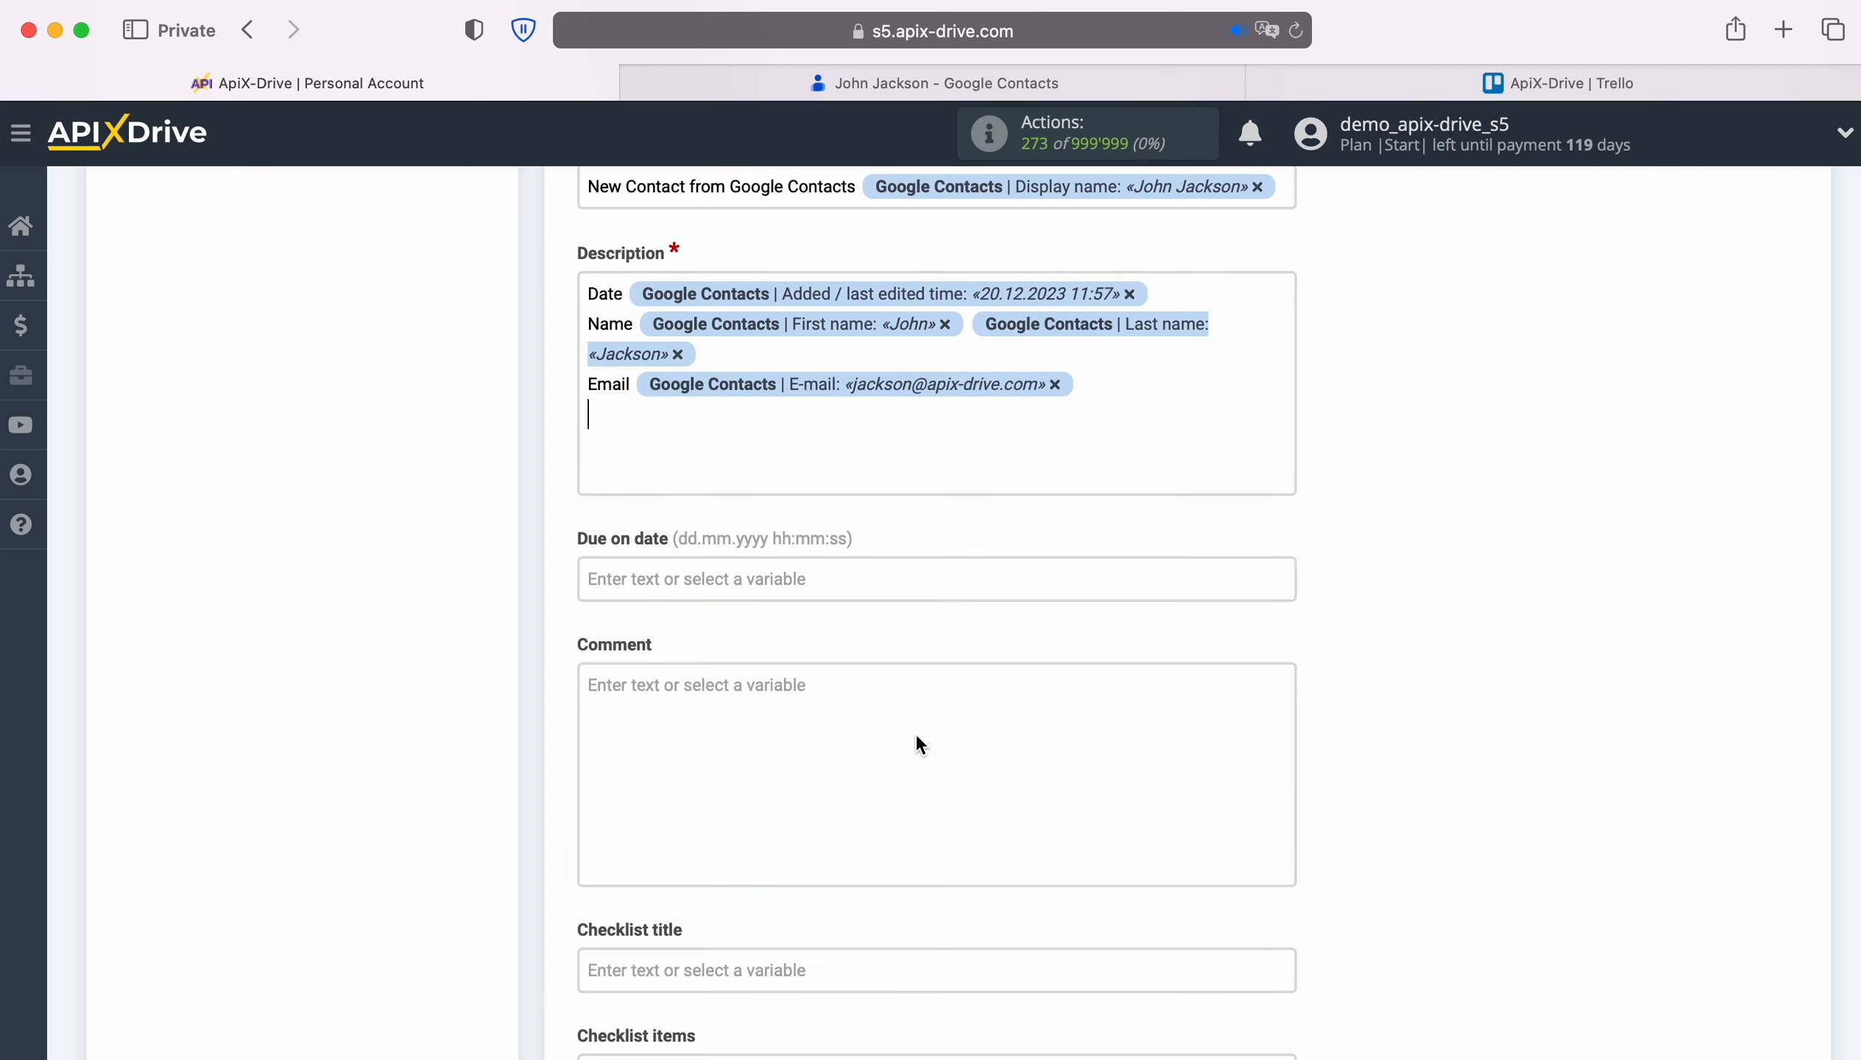
{"action": "type", "text": "Phone"}
{"action": "left_click", "coordinate": [924, 458]}
{"action": "scroll", "coordinate": [1075, 801], "scroll_direction": "down", "scroll_amount": 5}
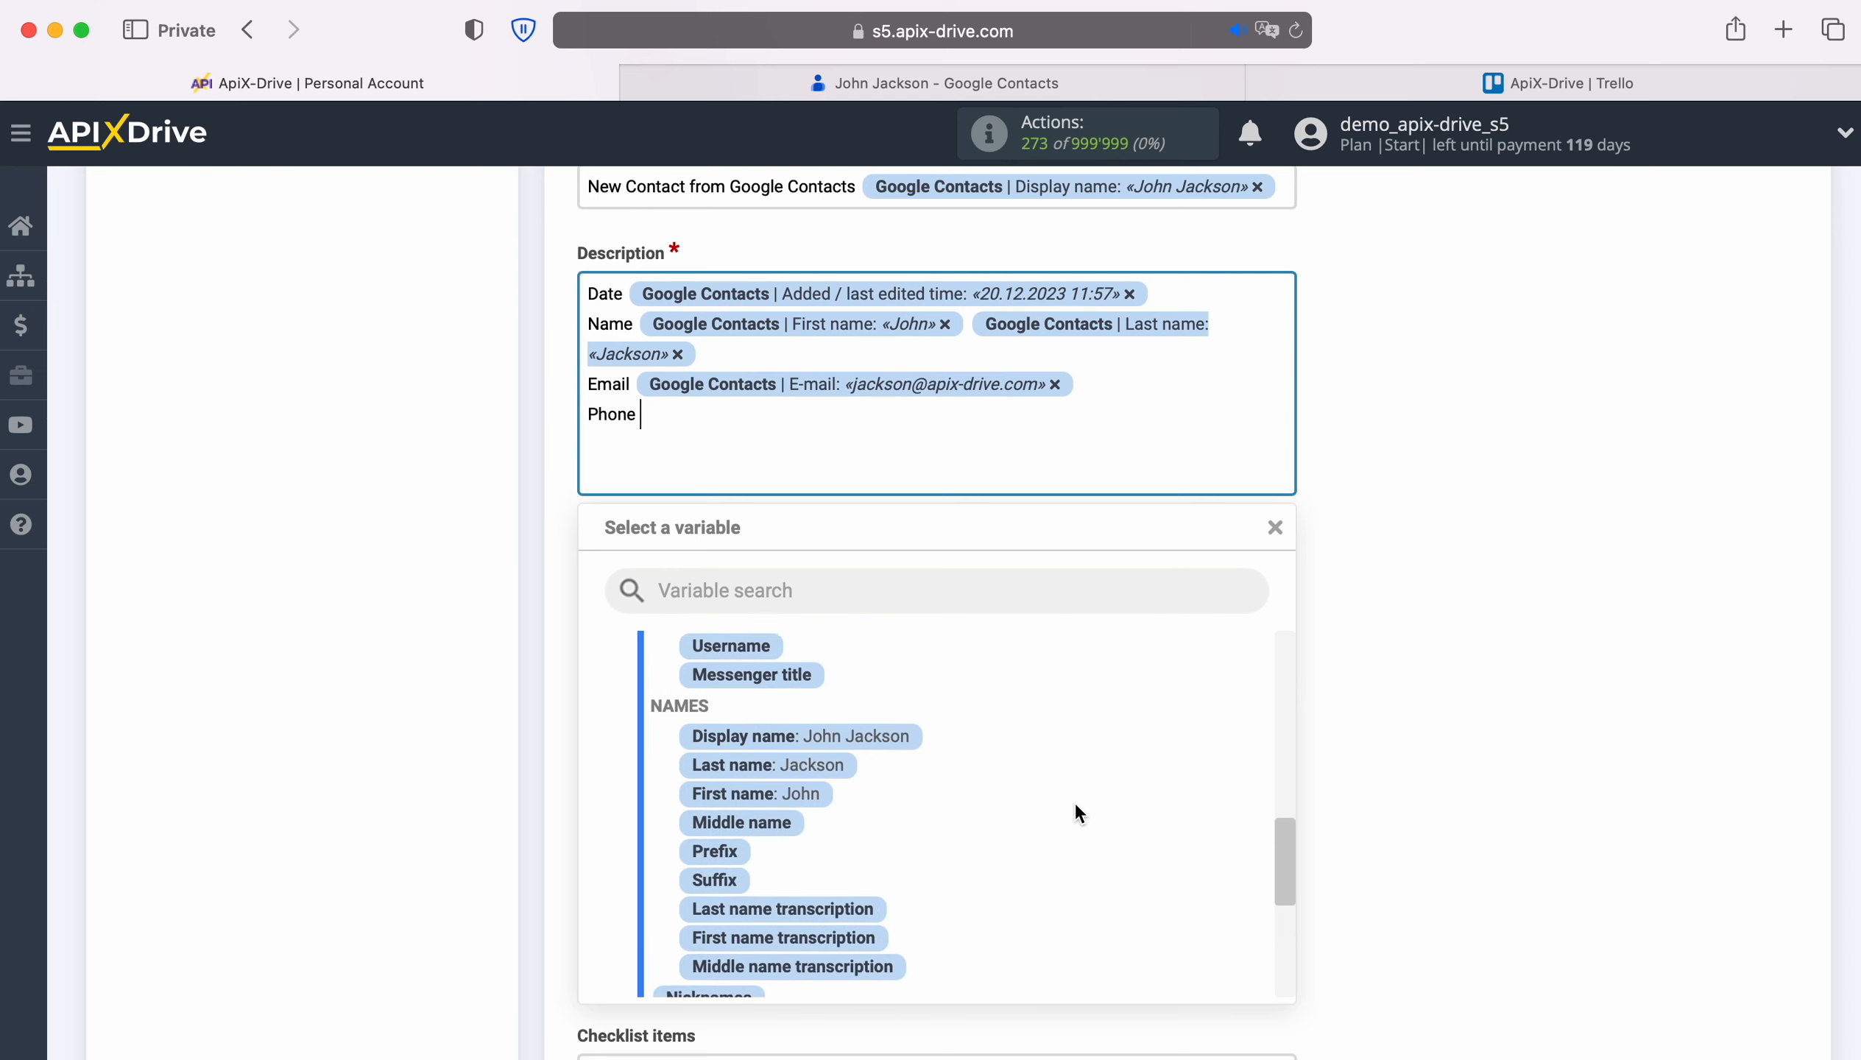
{"action": "left_click", "coordinate": [861, 808]}
Set the card's Due on date to the system Date and Time variables, then save the settings and continue to the test
{"action": "left_click", "coordinate": [997, 578]}
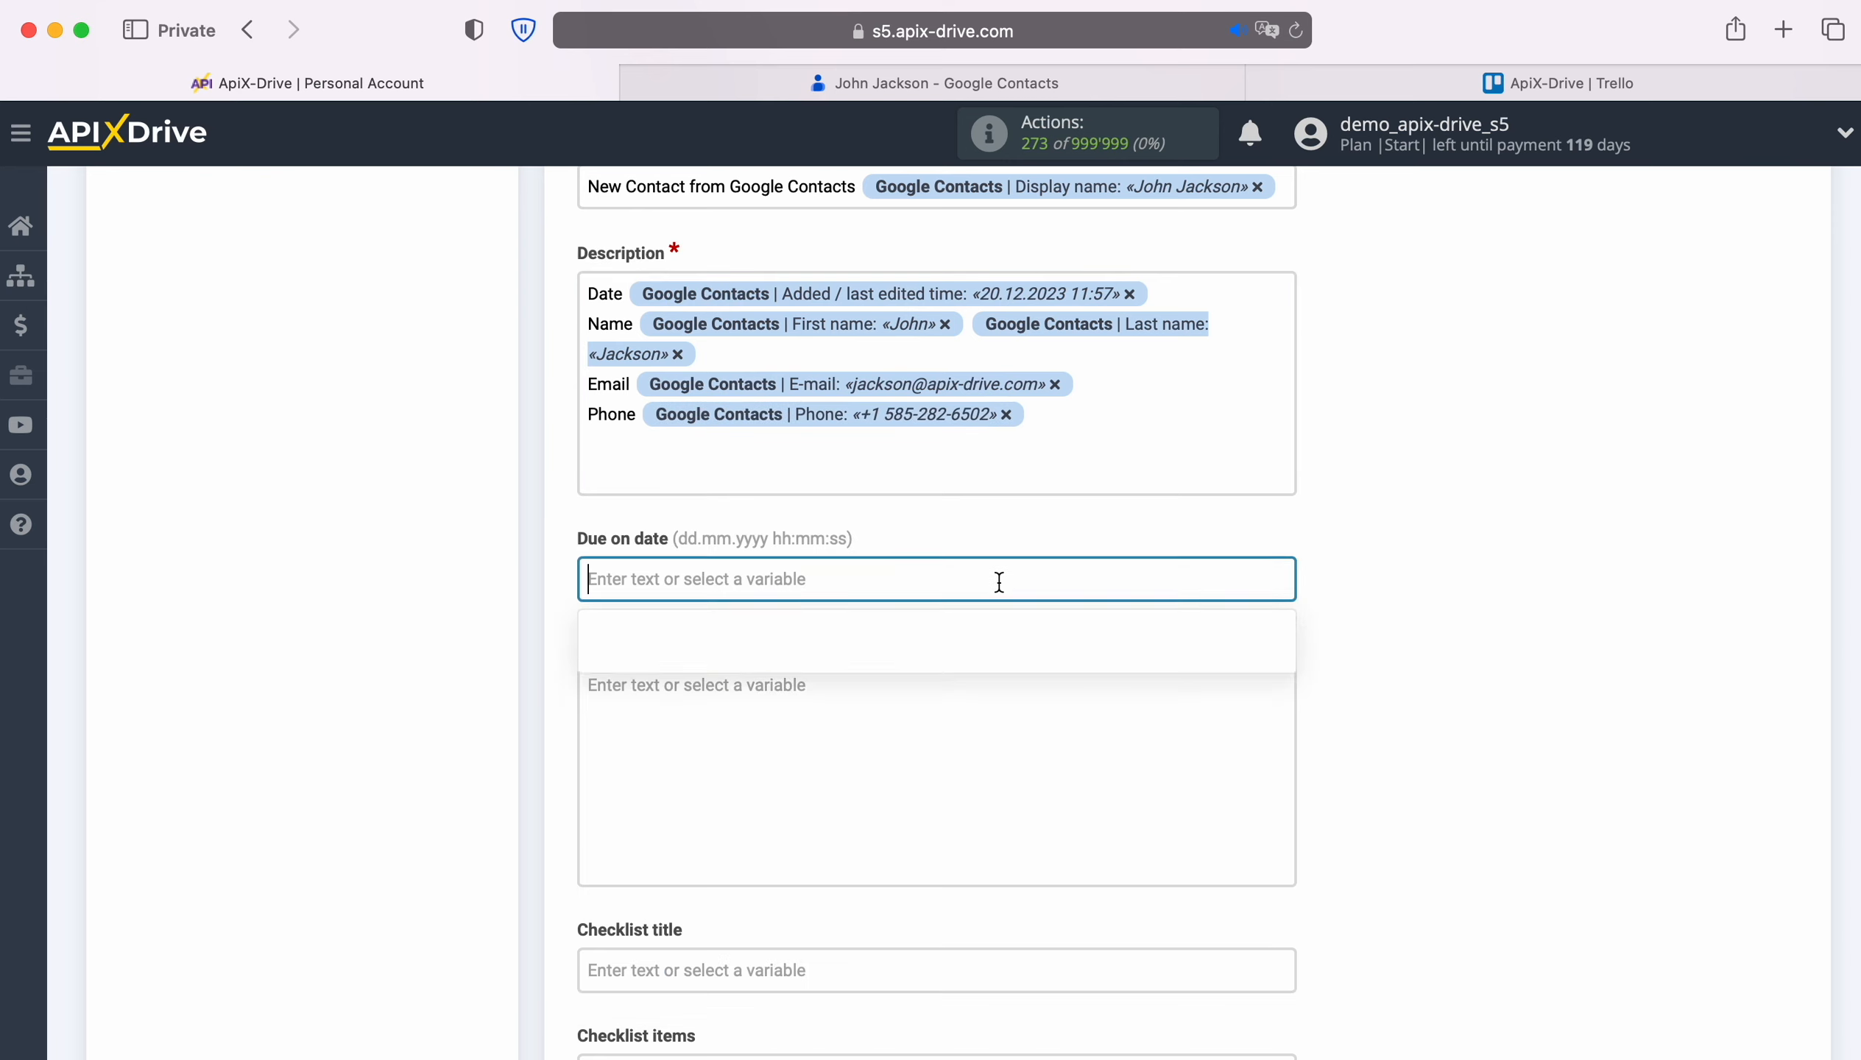
{"action": "left_click", "coordinate": [782, 513]}
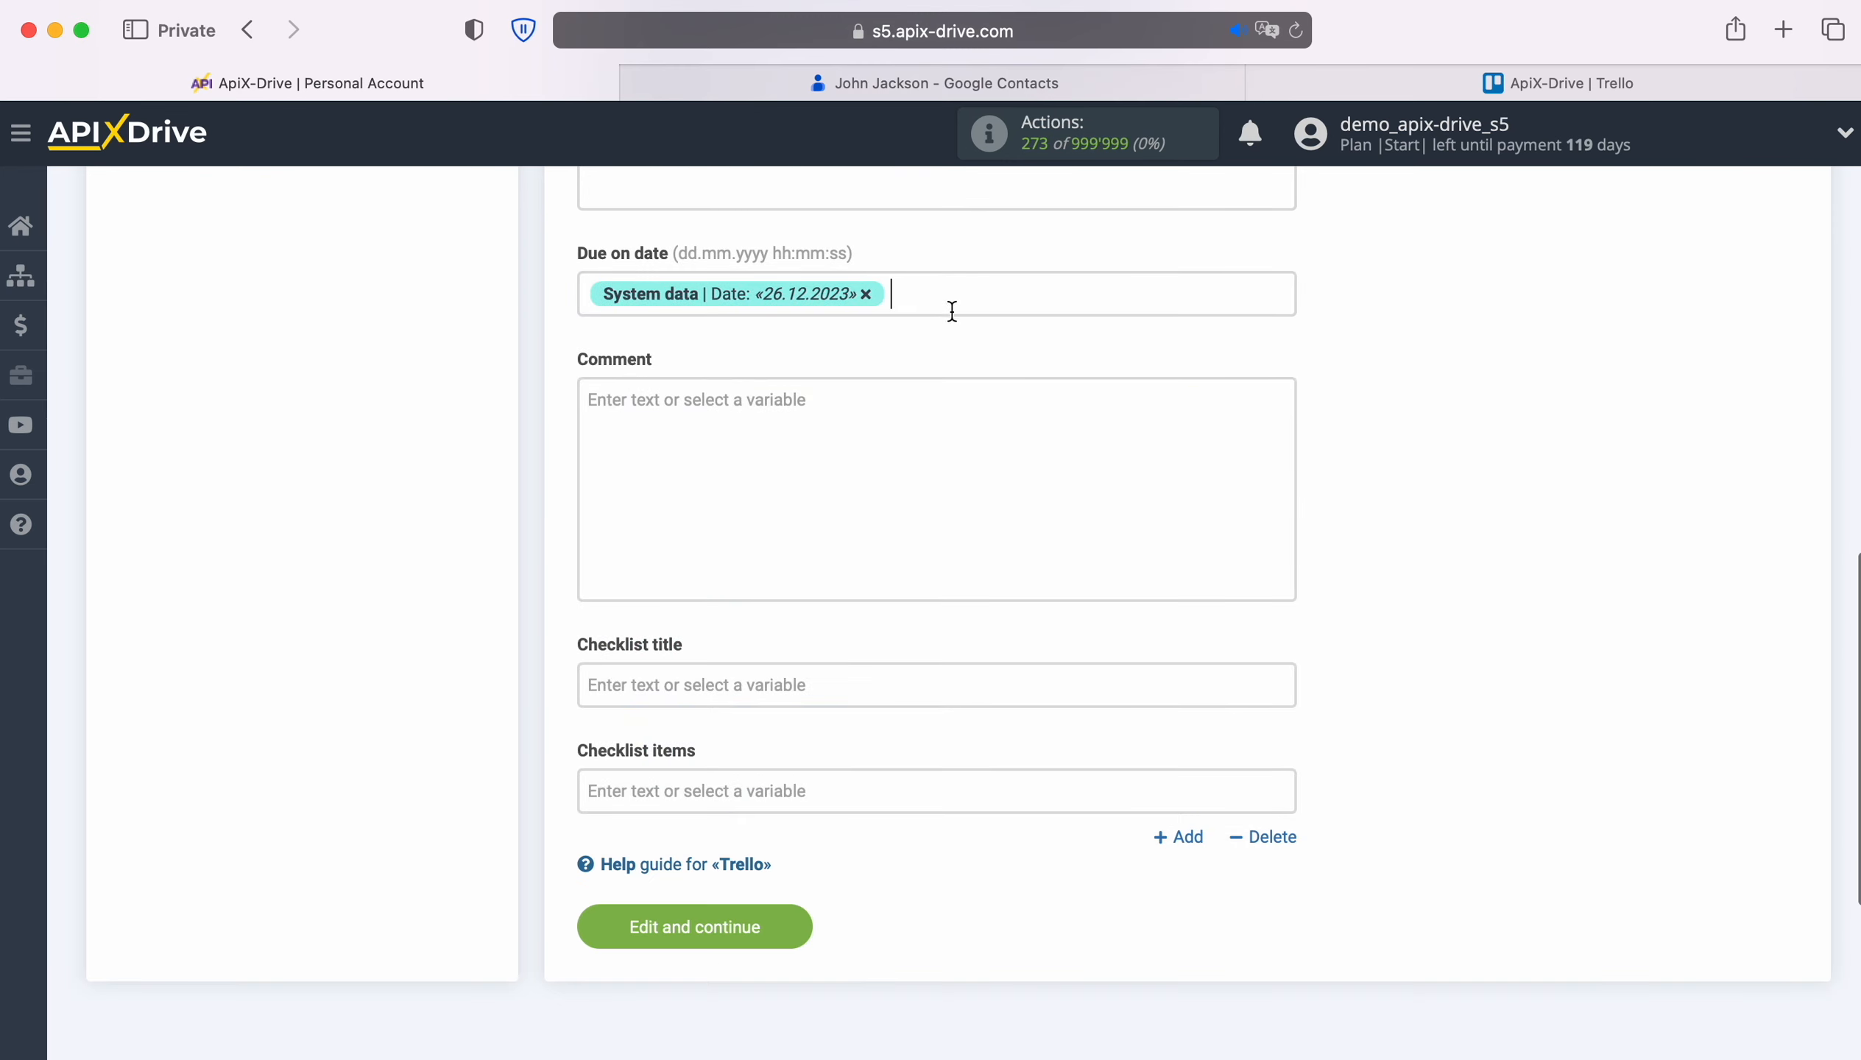
{"action": "left_click", "coordinate": [952, 299]}
{"action": "left_click", "coordinate": [737, 546]}
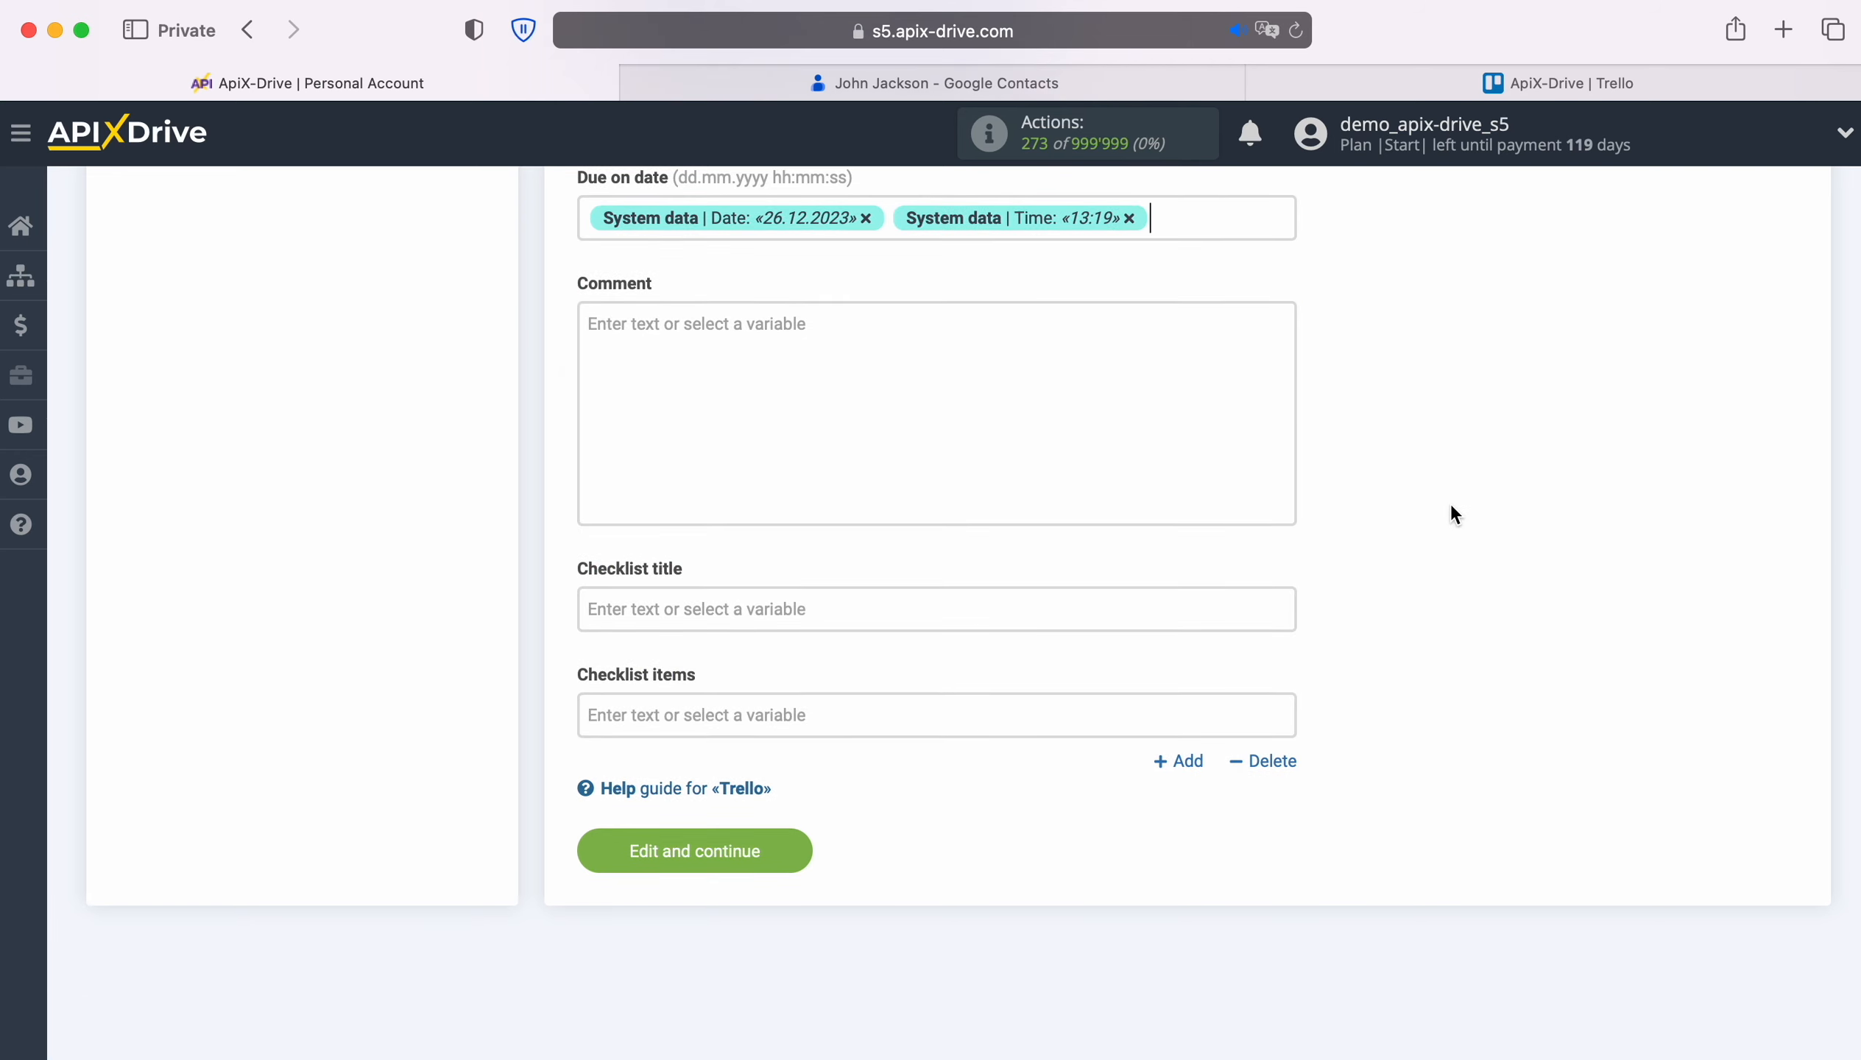
{"action": "left_click", "coordinate": [806, 847]}
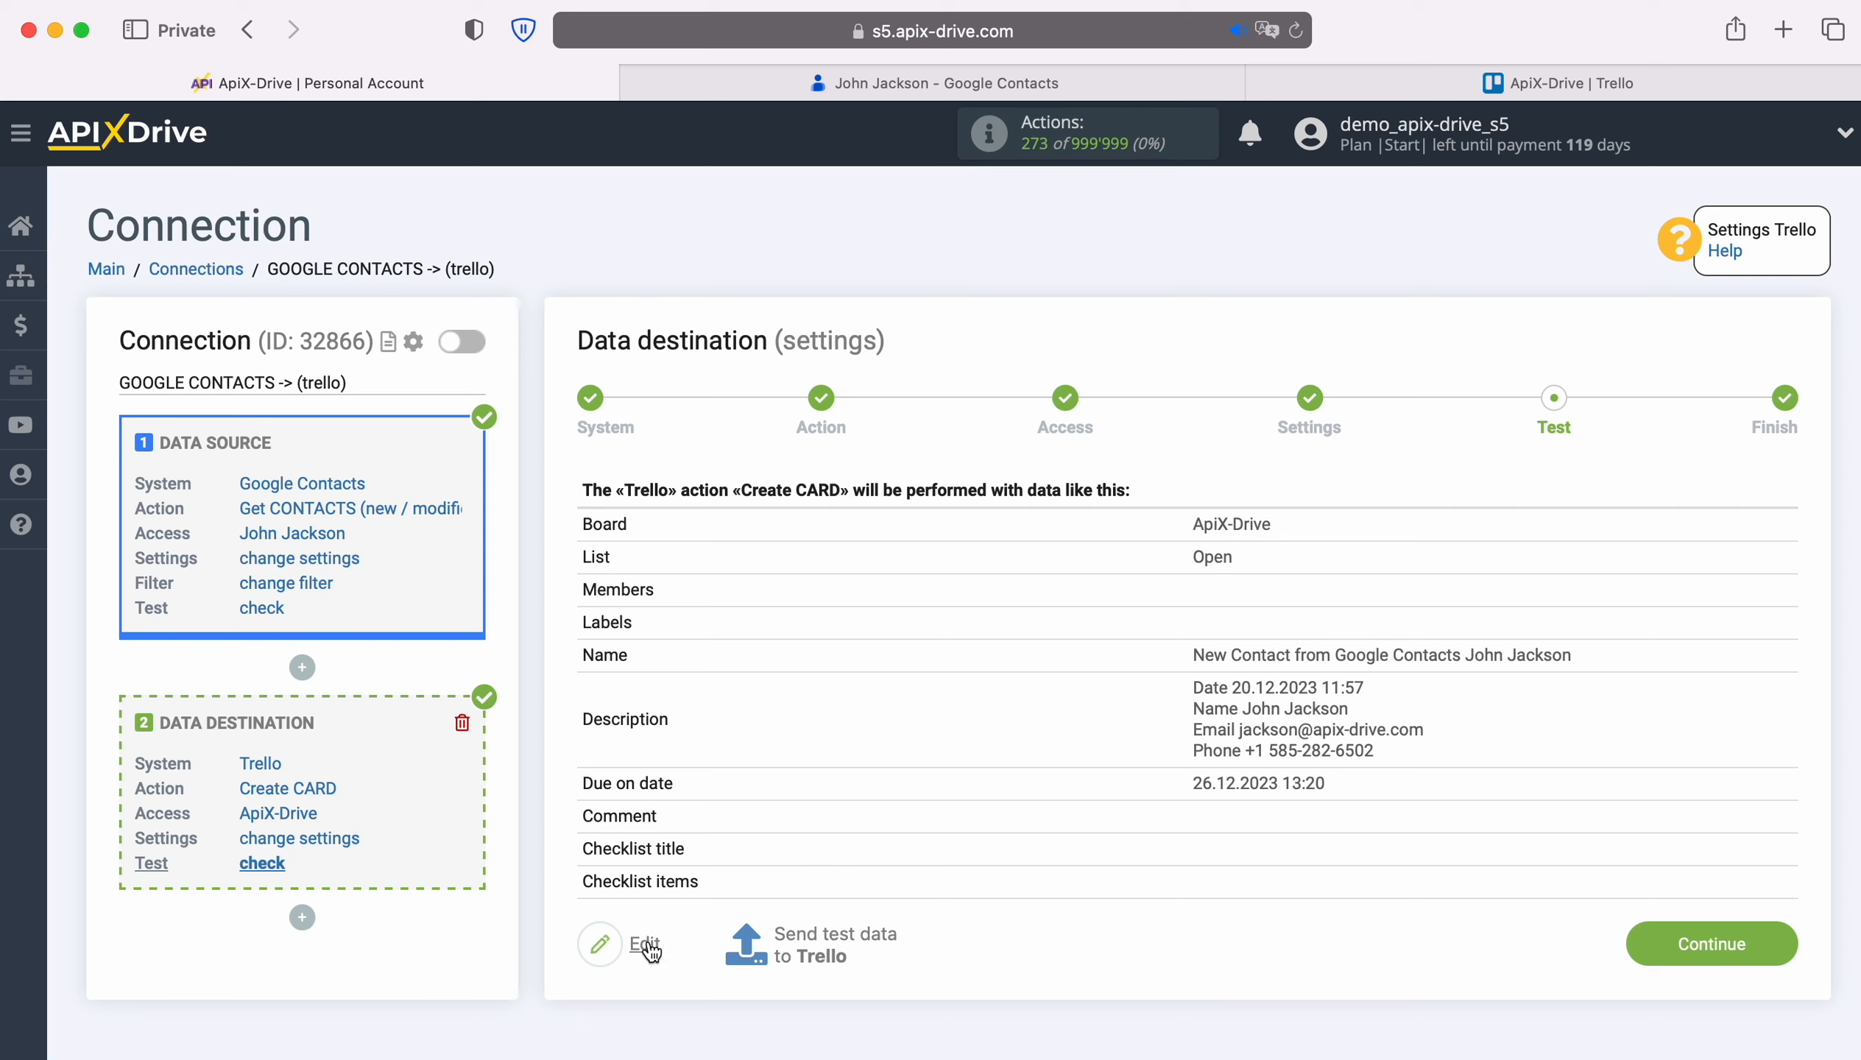
Send the test data to Trello, then switch to the Trello board and open the new card in the Open list
{"action": "left_click", "coordinate": [835, 941]}
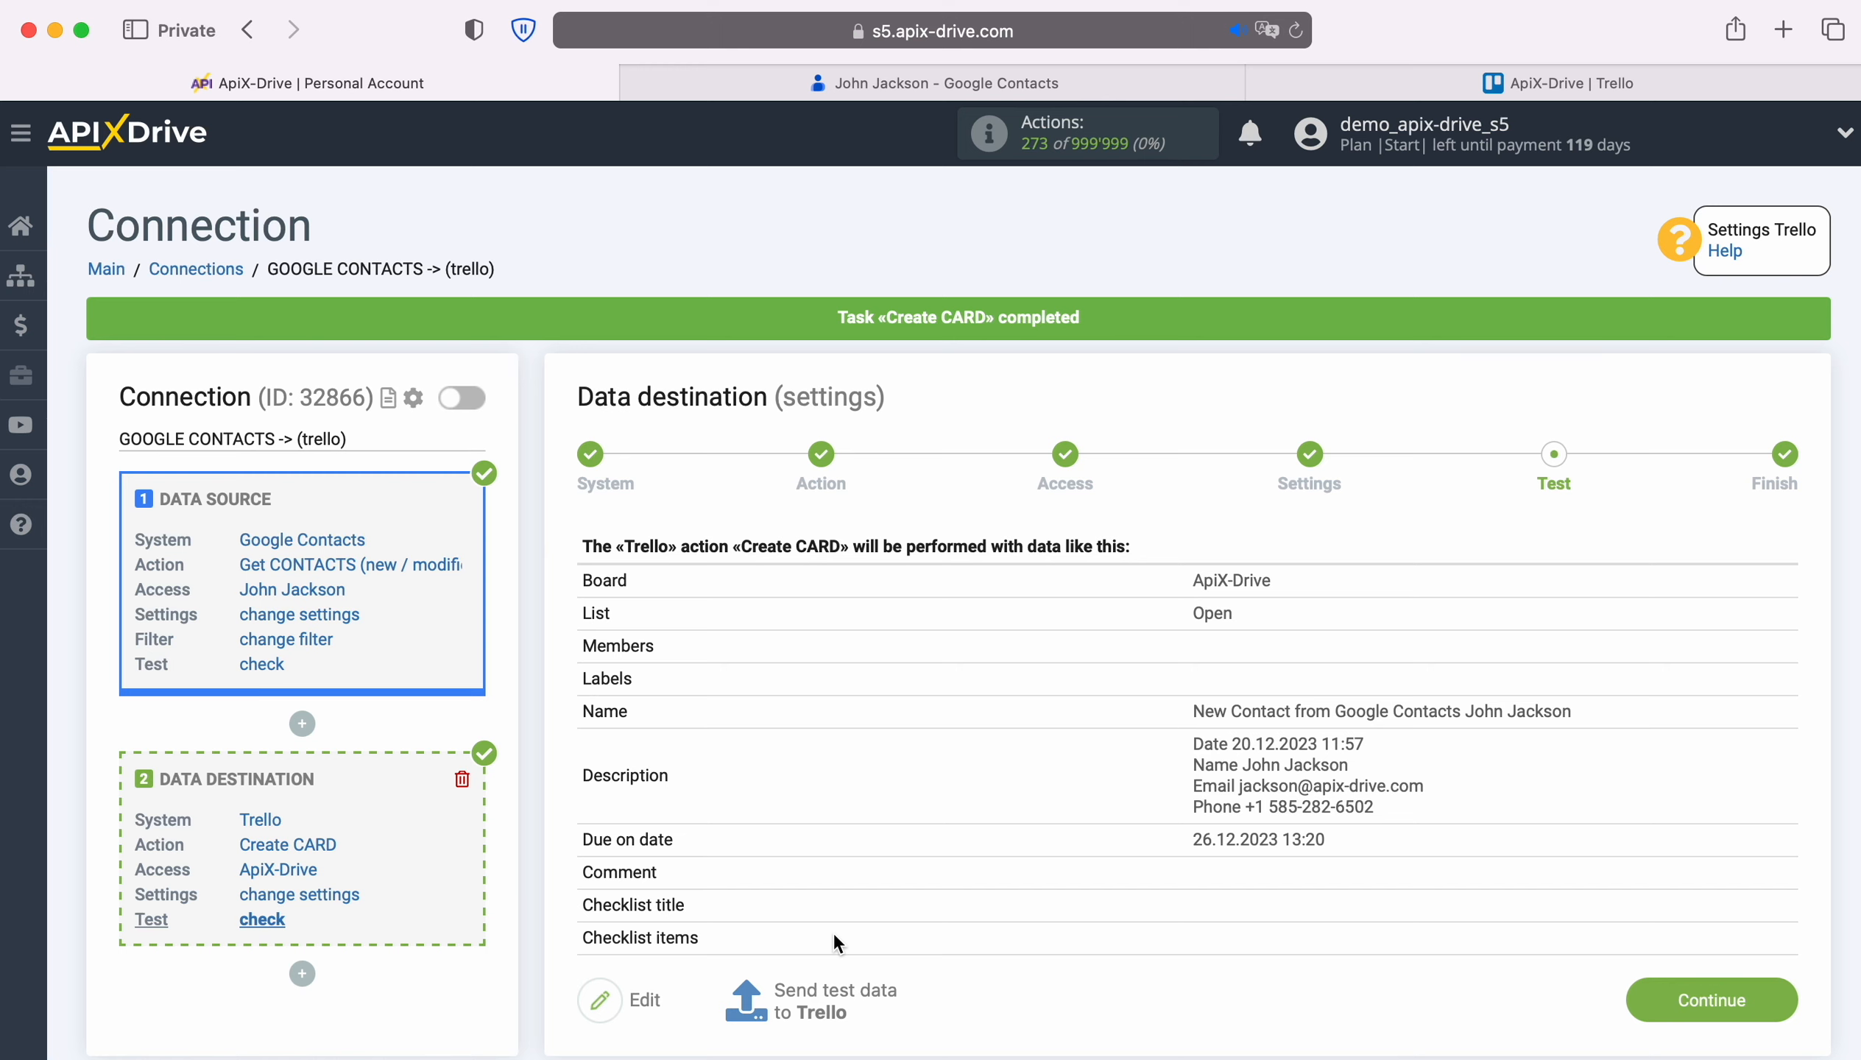
{"action": "left_click", "coordinate": [1312, 82]}
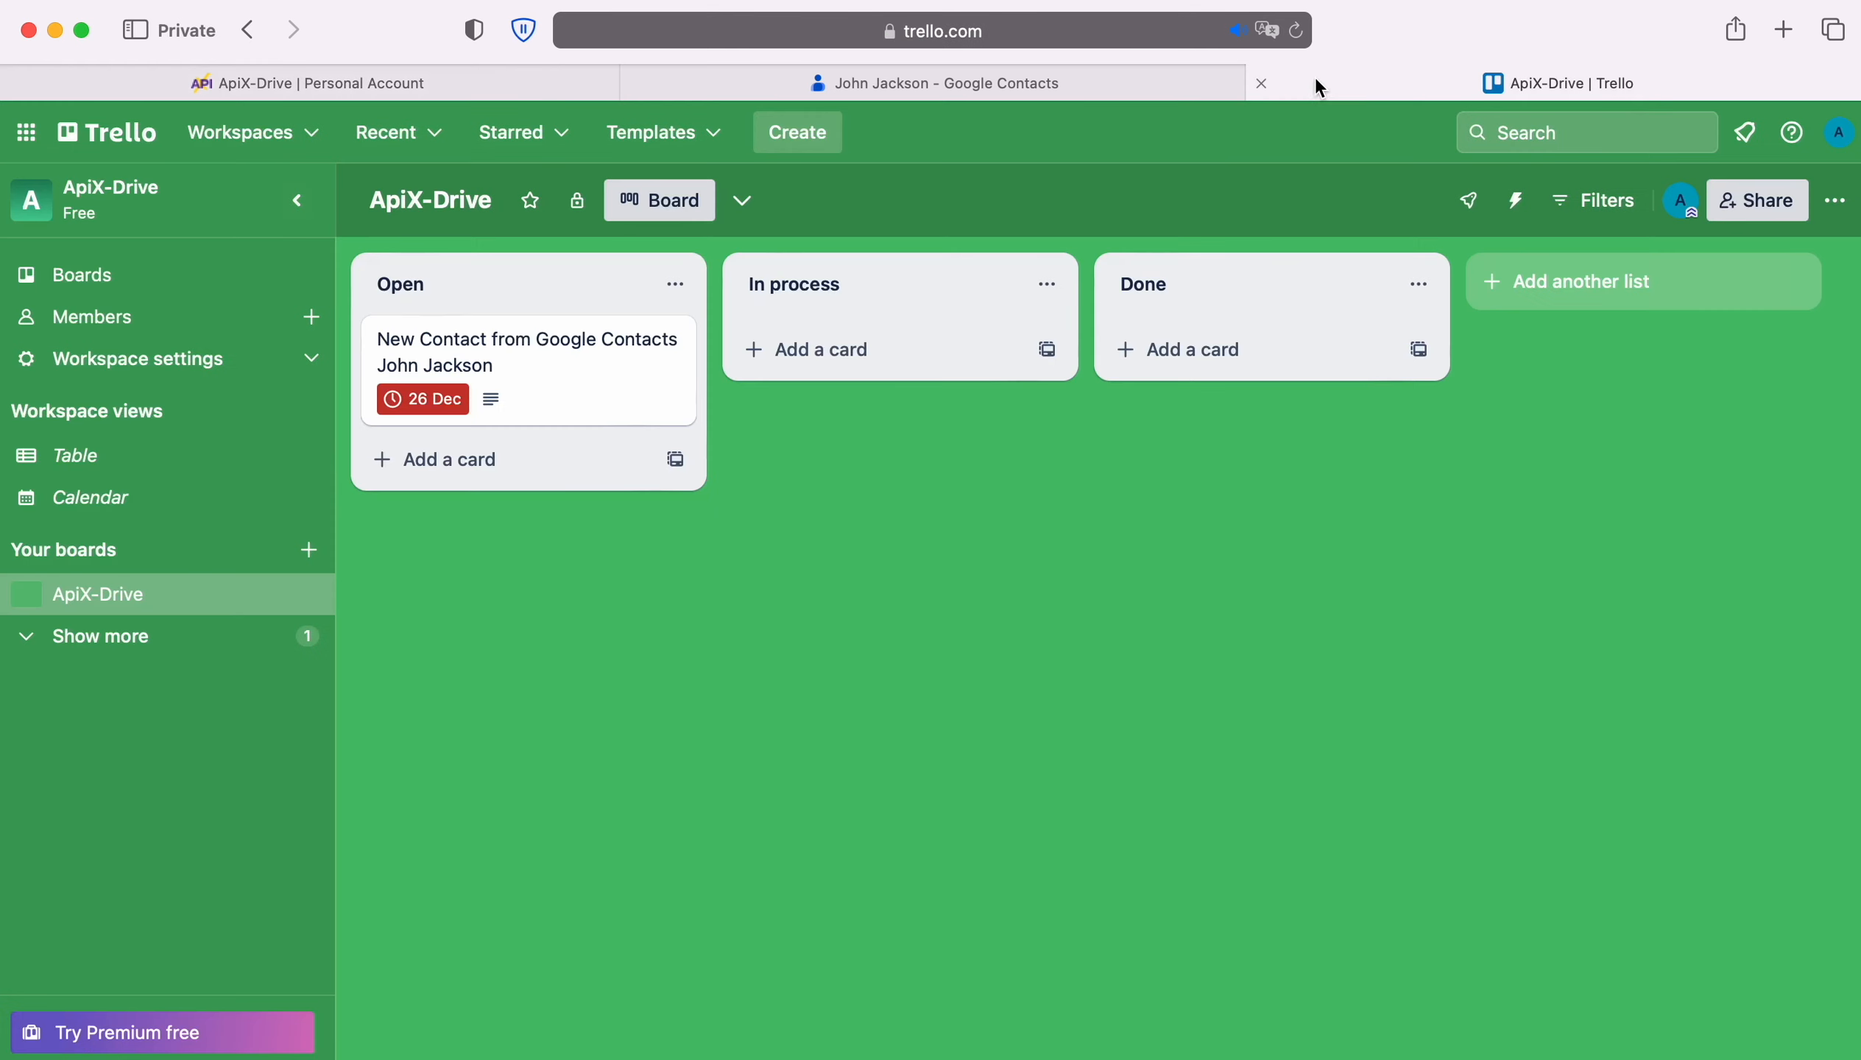
{"action": "left_click", "coordinate": [584, 346]}
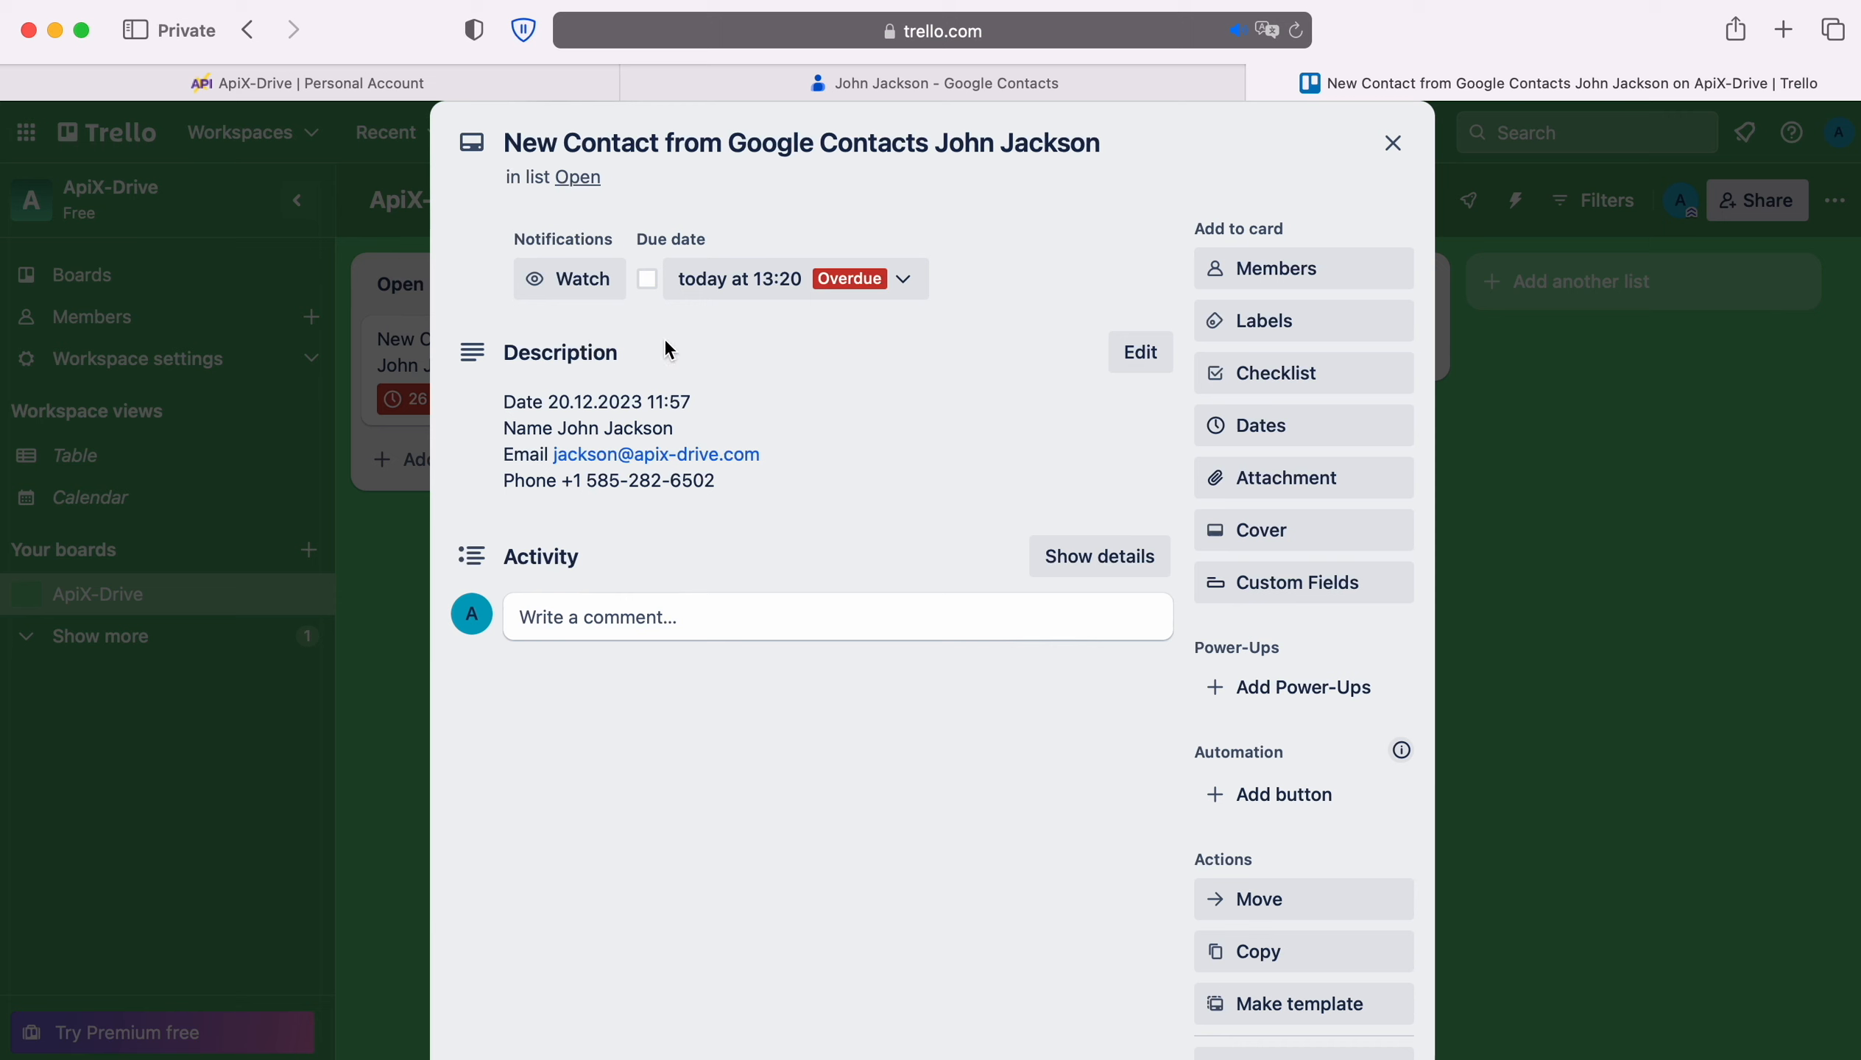
Return to ApiX-Drive, finish the data destination setup and enable automatic updates for the connection
{"action": "left_click", "coordinate": [379, 76]}
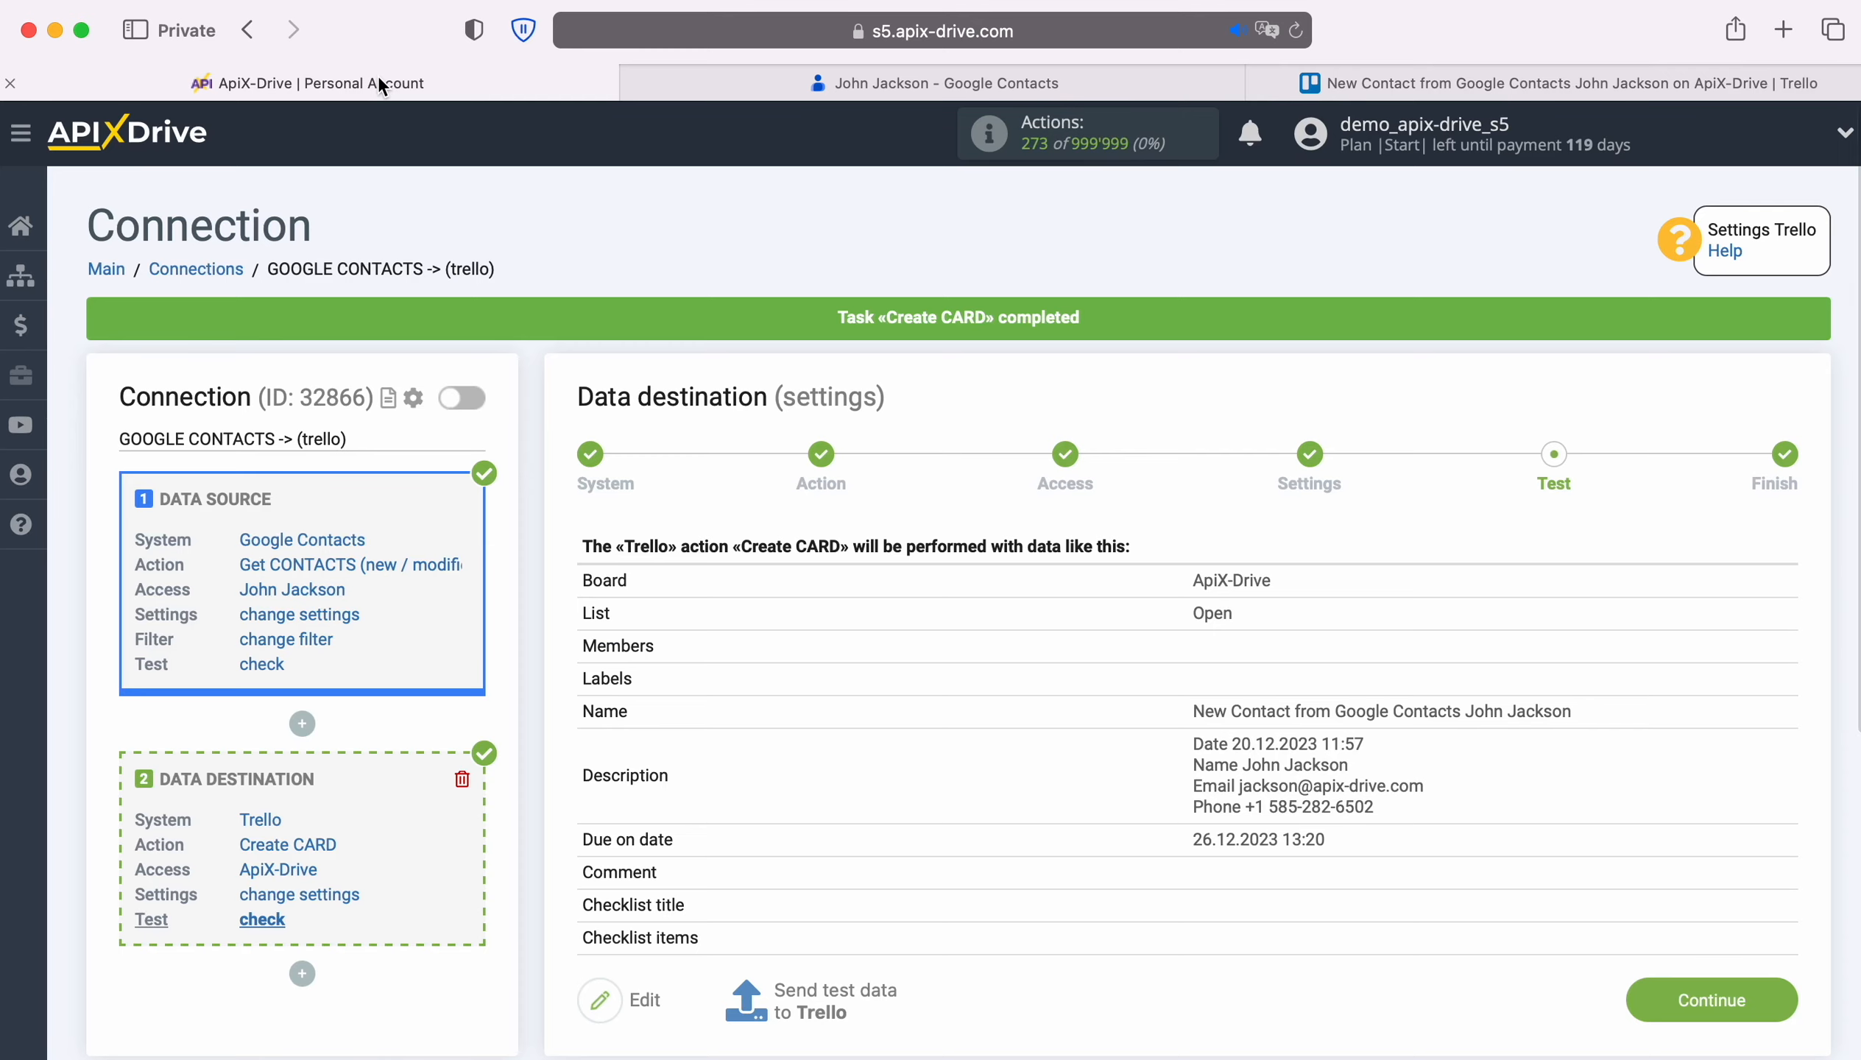
{"action": "left_click", "coordinate": [1791, 990]}
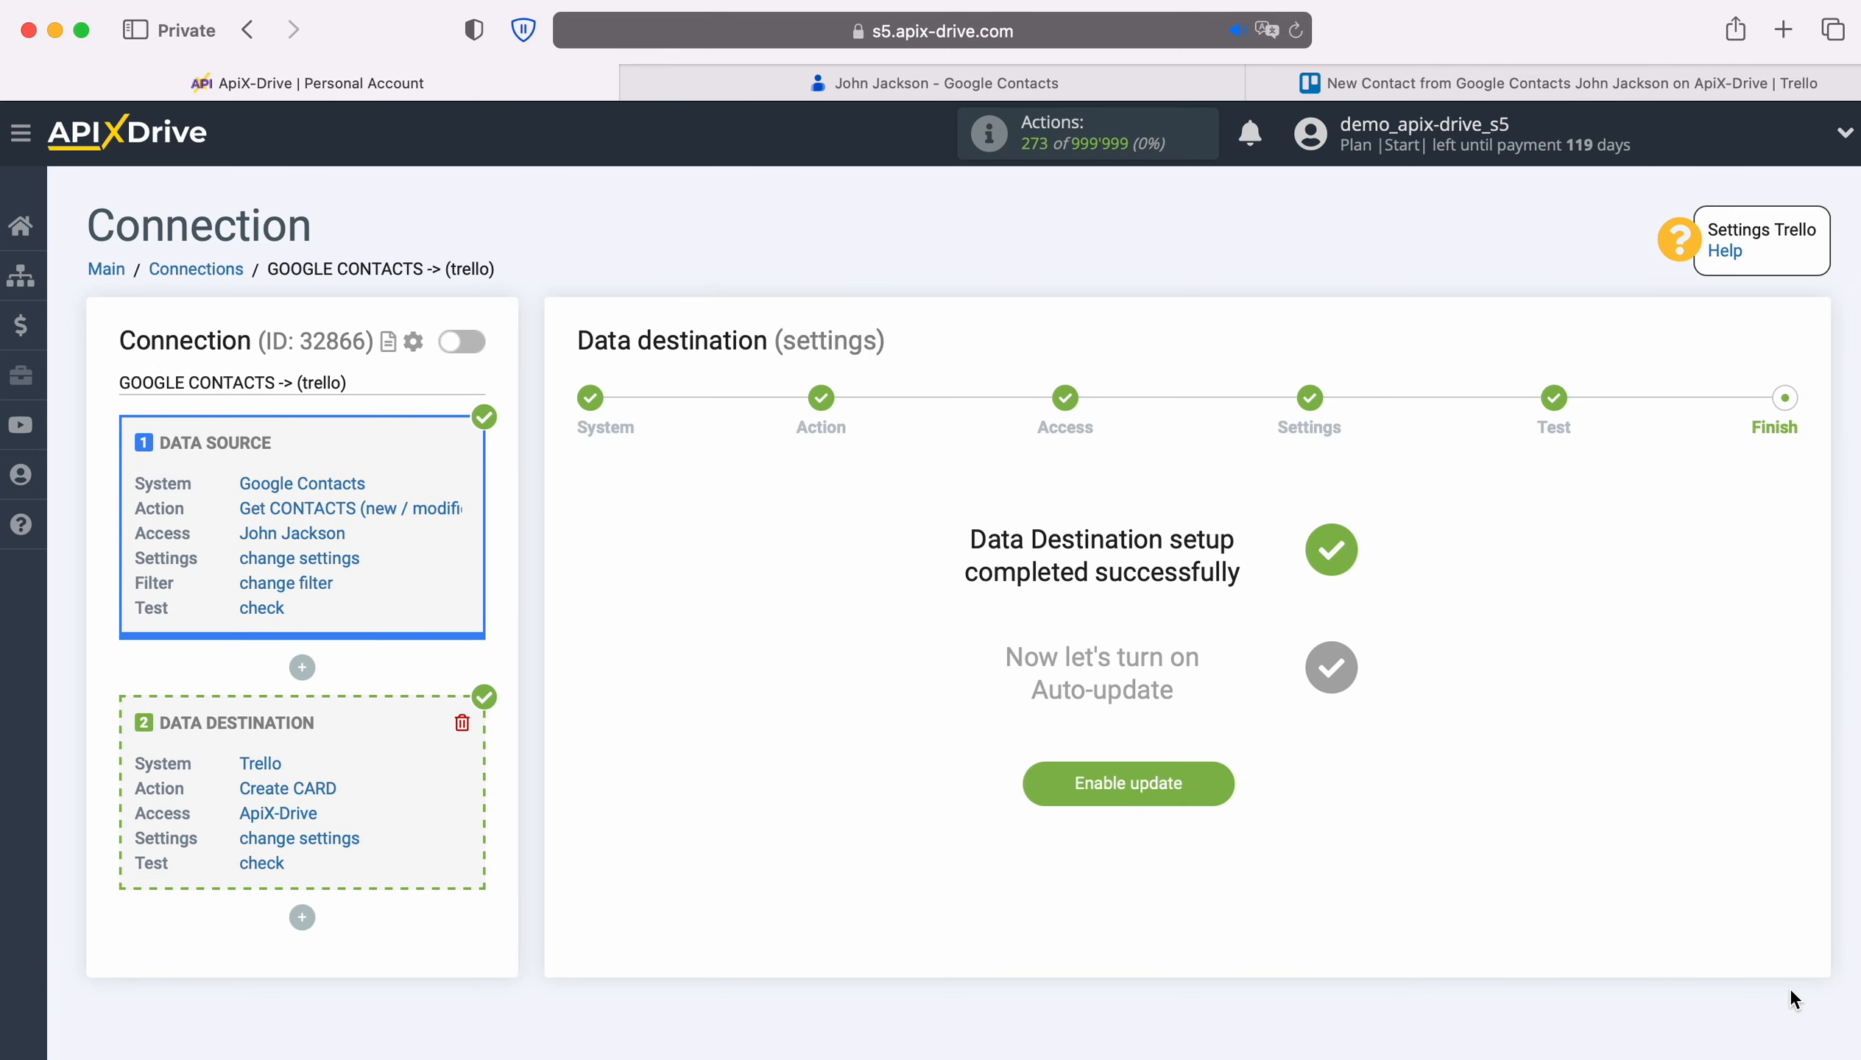
{"action": "left_click", "coordinate": [1220, 797]}
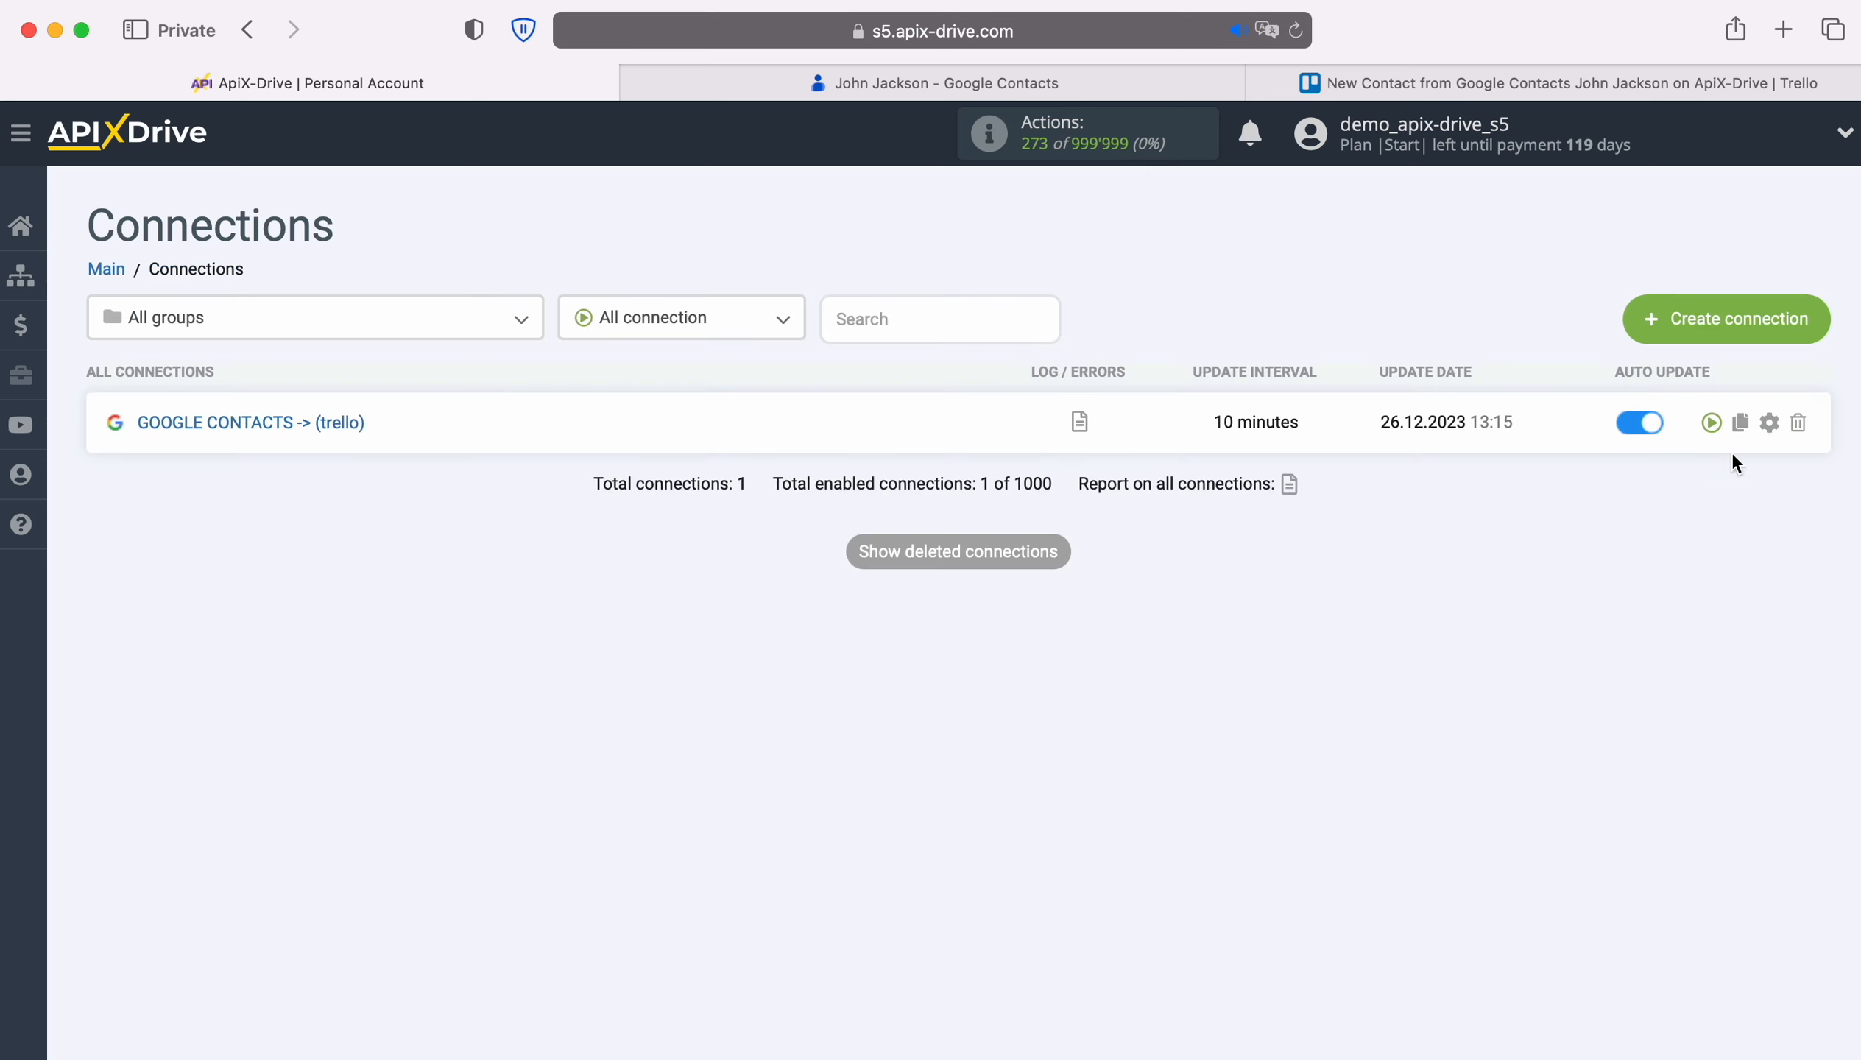
Set the update interval of the GOOGLE CONTACTS -> (trello) connection to 5 minutes and save its setup
{"action": "left_click", "coordinate": [1769, 421]}
{"action": "left_click", "coordinate": [1030, 609]}
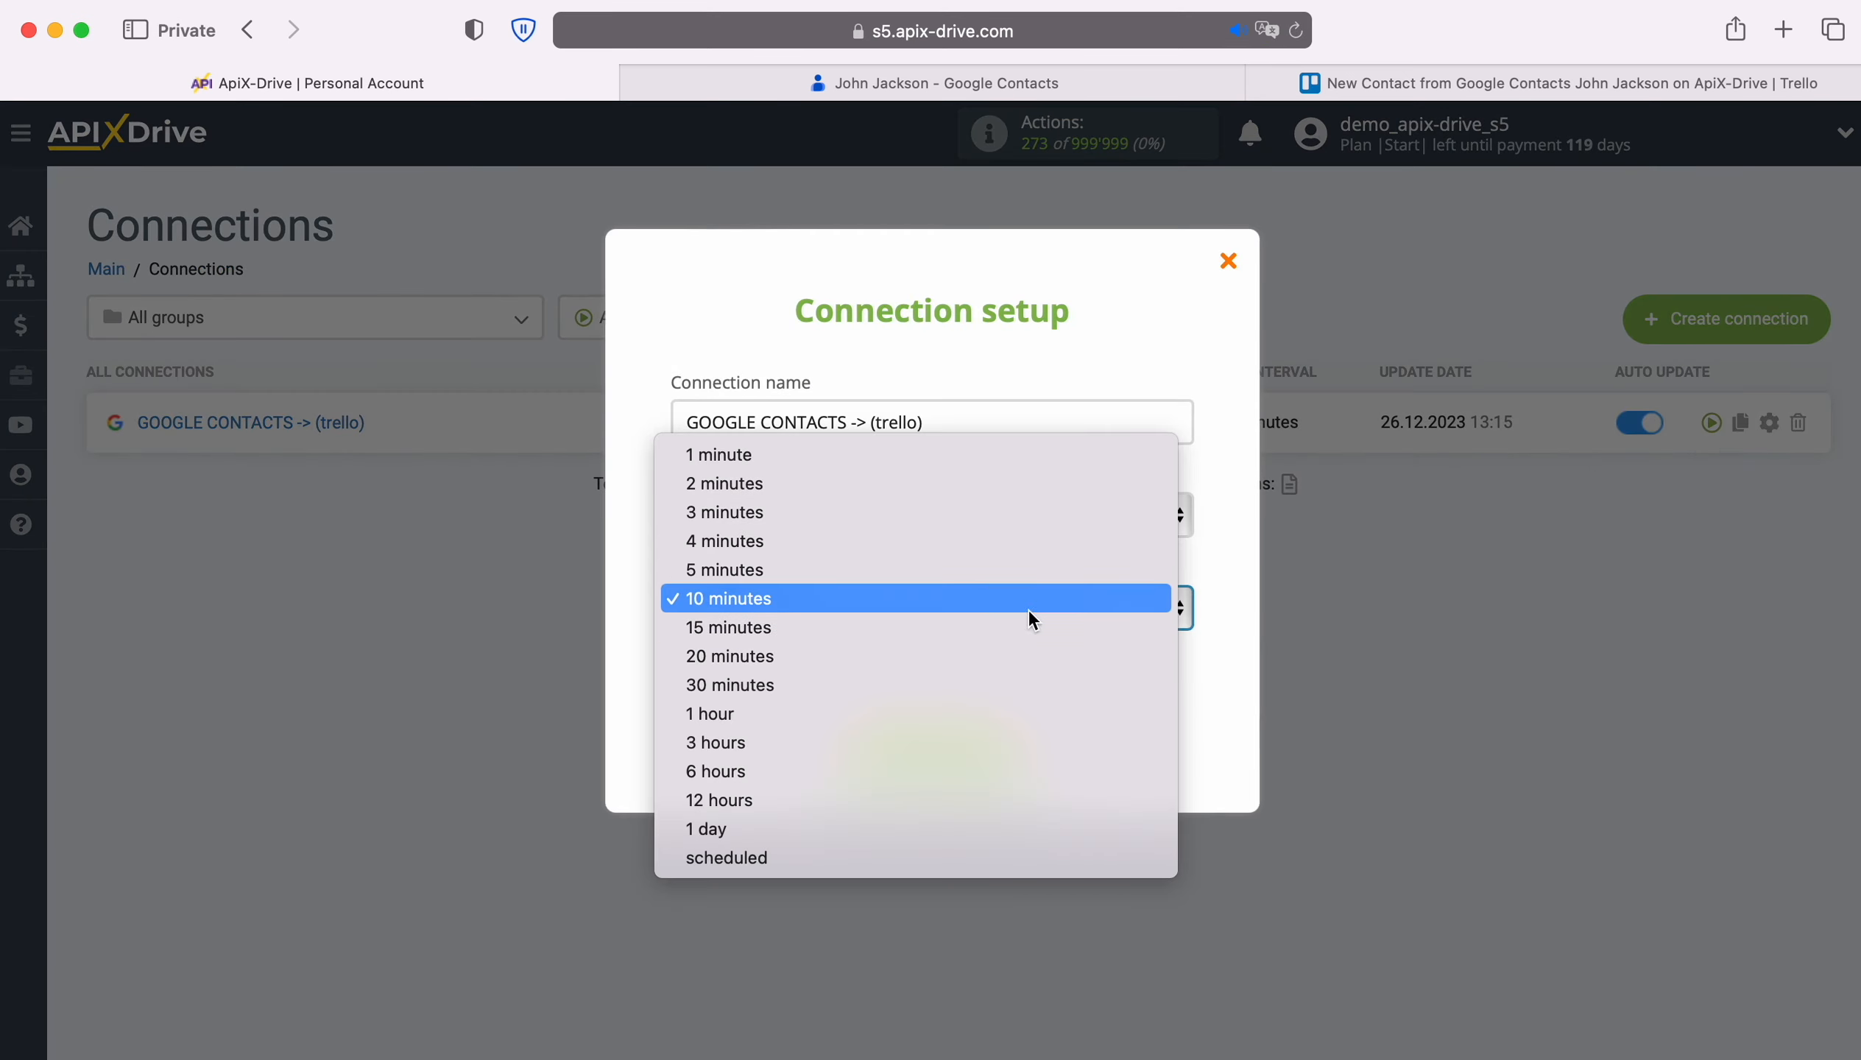
{"action": "left_click", "coordinate": [975, 572]}
{"action": "left_click", "coordinate": [1010, 753]}
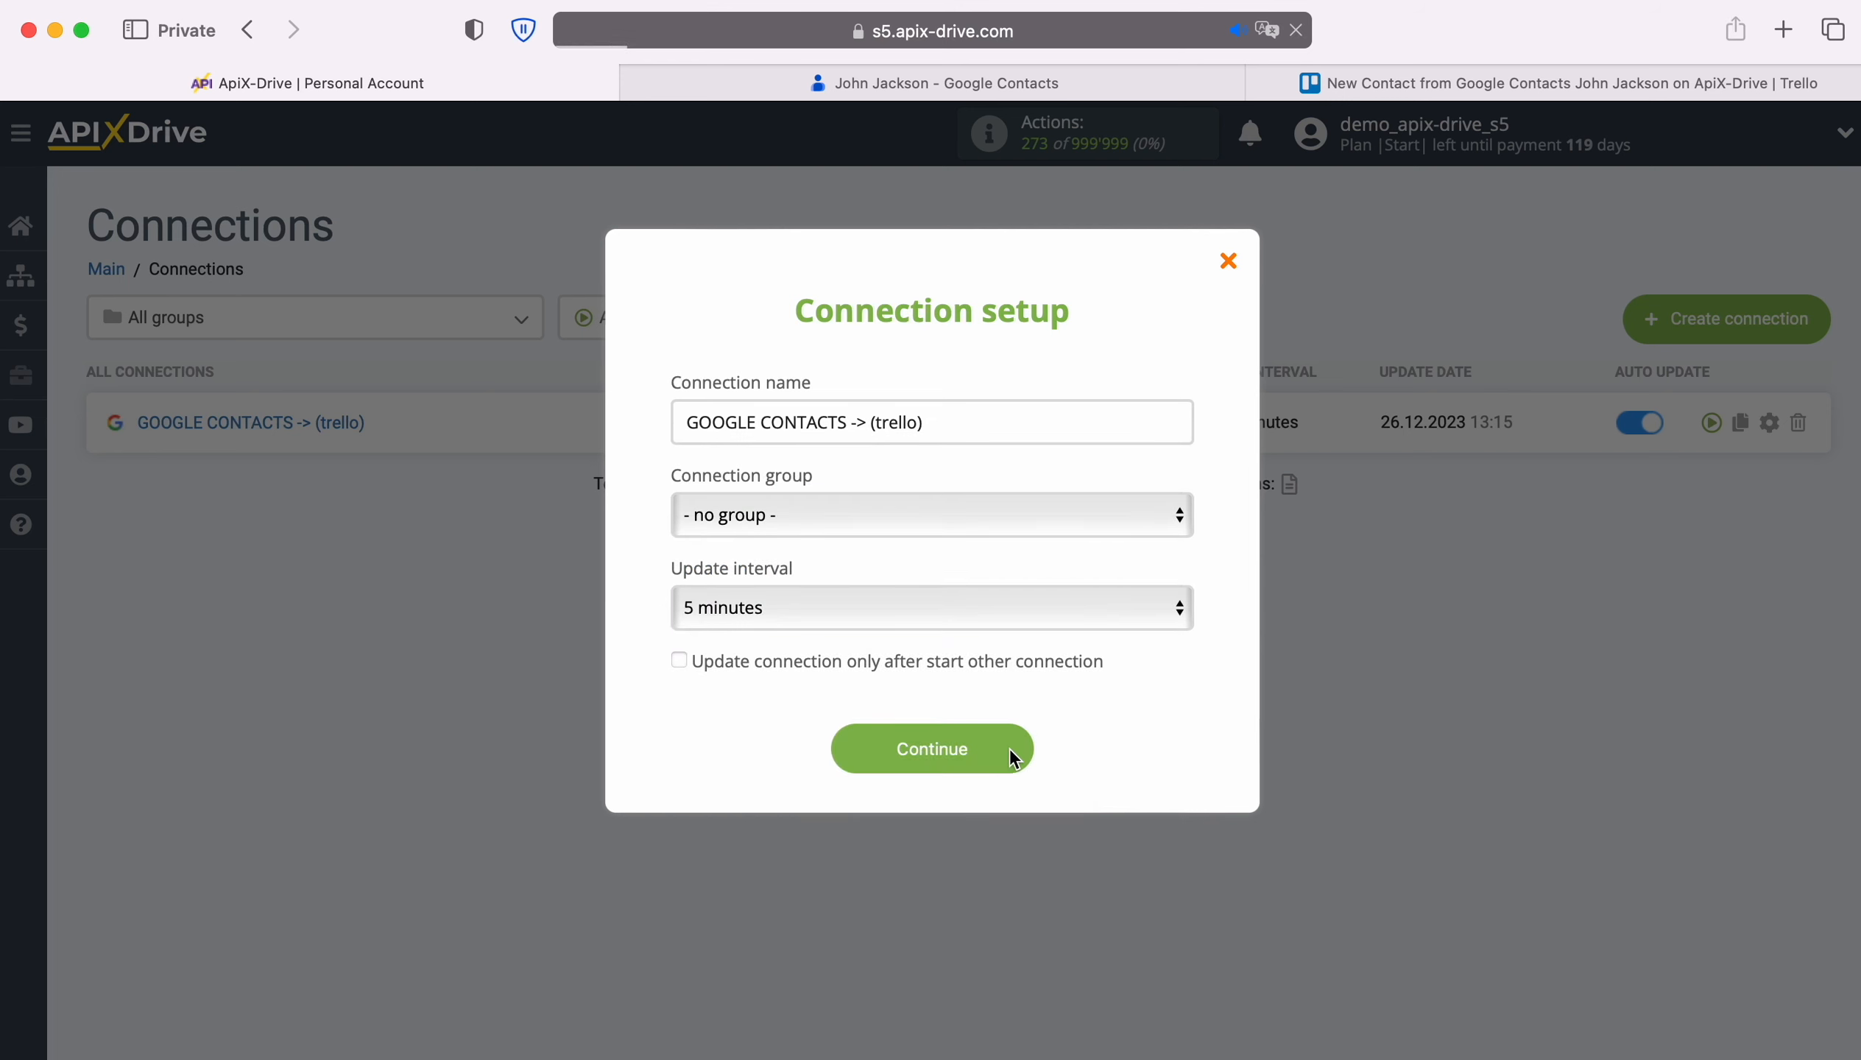